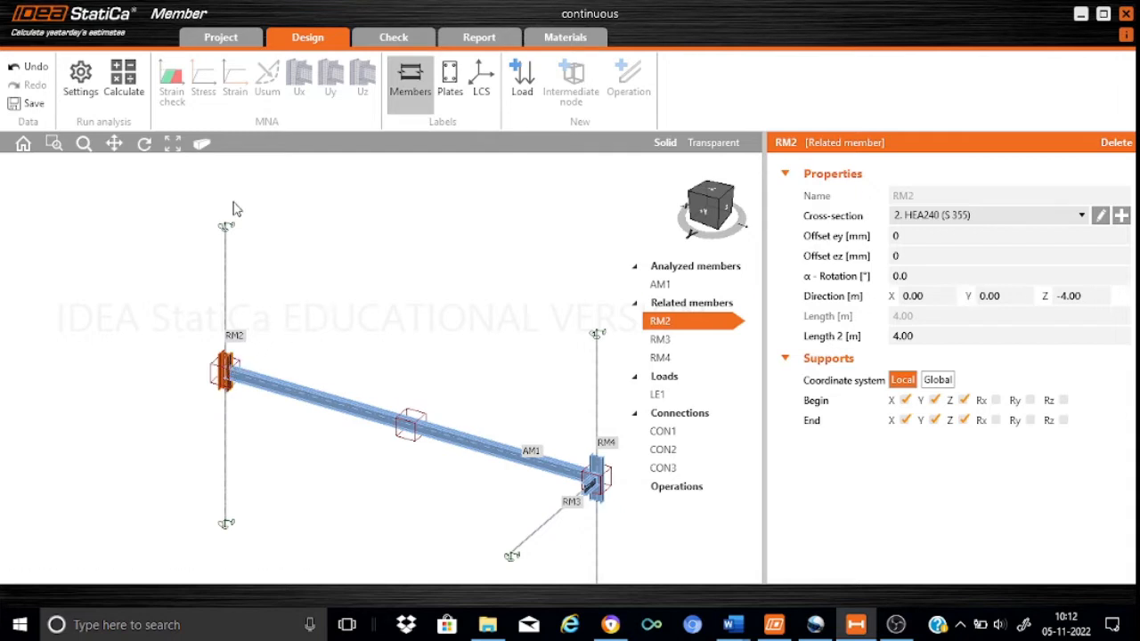
Step: Set related member RM2's Z direction to -1.00 m and its second length to 1.00 m
{"action": "left_click", "coordinate": [1082, 299]}
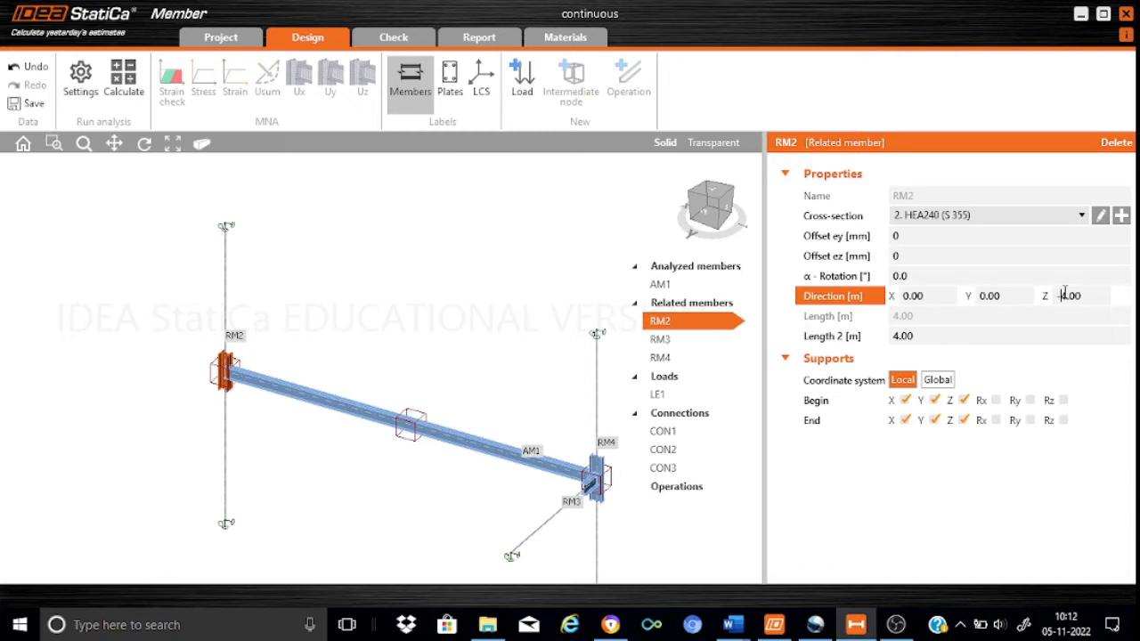
{"action": "type", "text": "1"}
{"action": "key", "text": "Delete"}
{"action": "key", "text": "Return"}
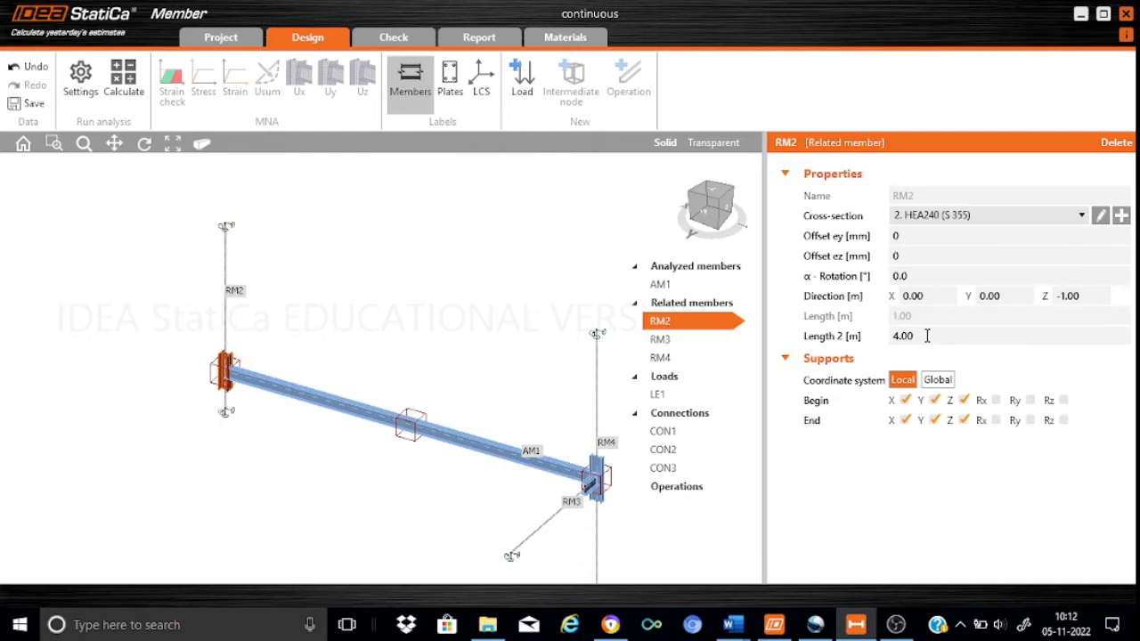
{"action": "left_click", "coordinate": [916, 336]}
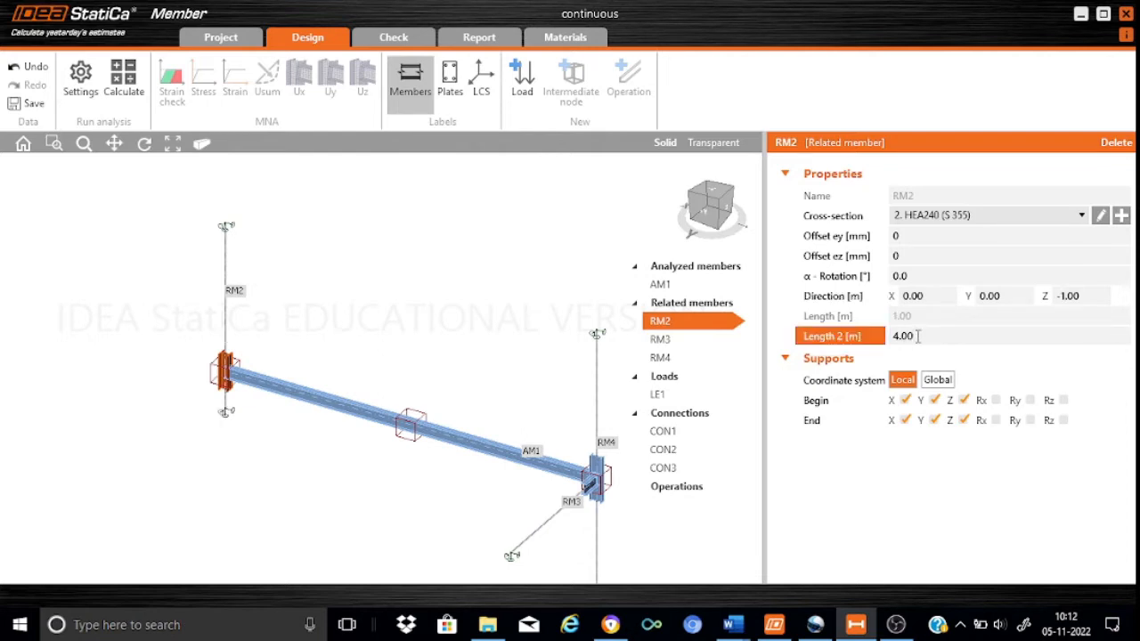
{"action": "key", "text": "BackSpace"}
{"action": "key", "text": "BackSpace"}
{"action": "key", "text": "Return"}
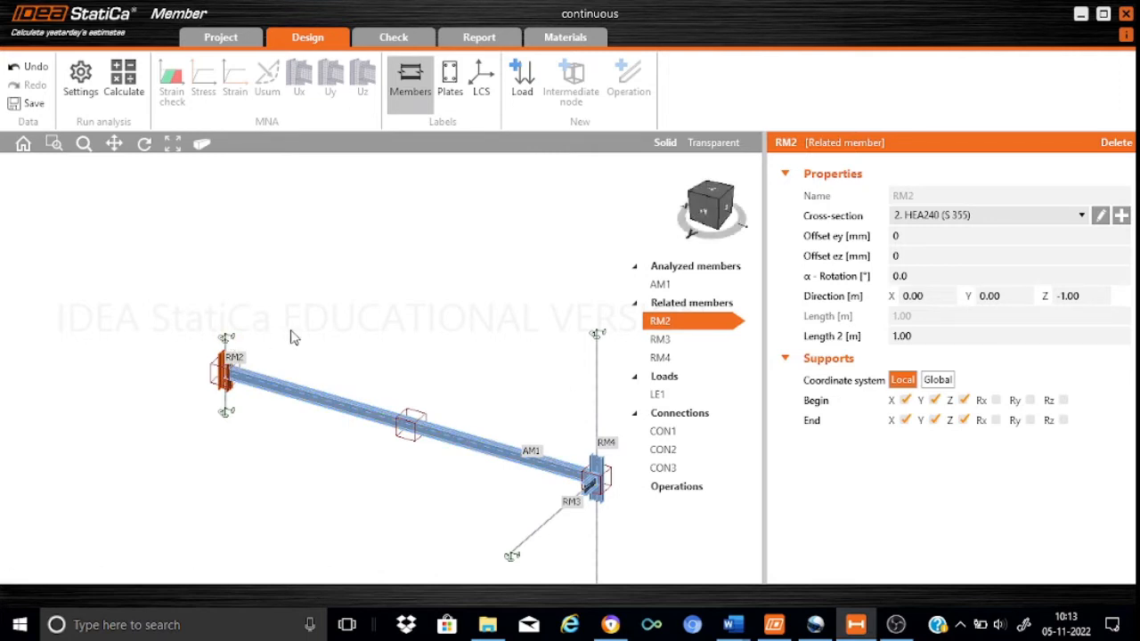
Step: Delete related member RM3, the horizontal member at the far end of the analyzed beam
{"action": "scroll", "coordinate": [294, 337], "scroll_direction": "up", "scroll_amount": 3}
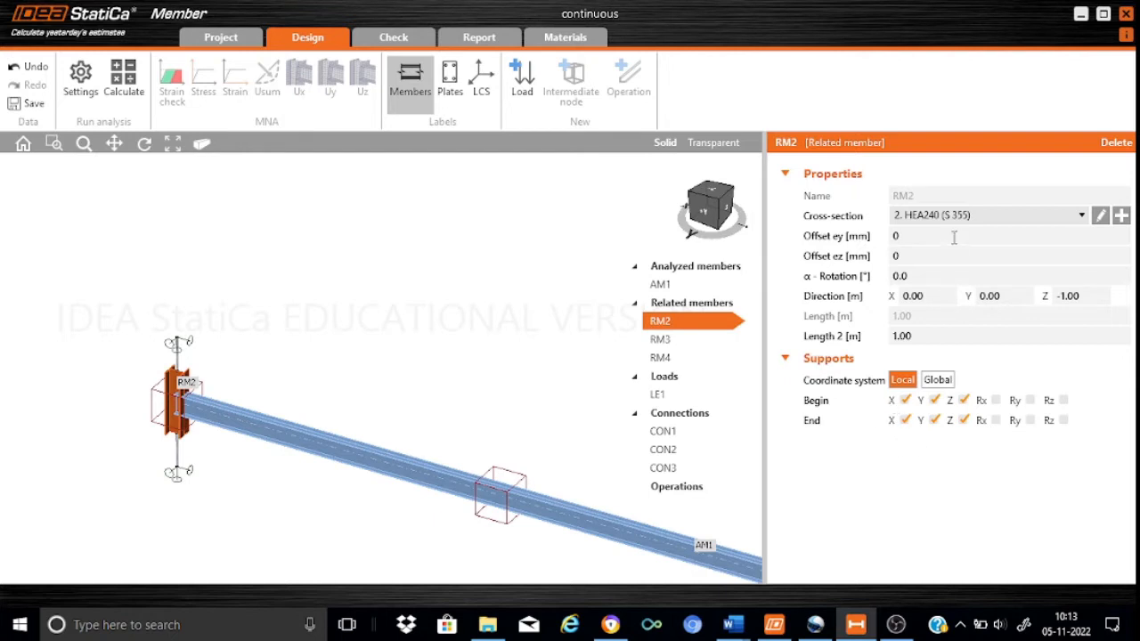
{"action": "scroll", "coordinate": [428, 349], "scroll_direction": "down", "scroll_amount": 3}
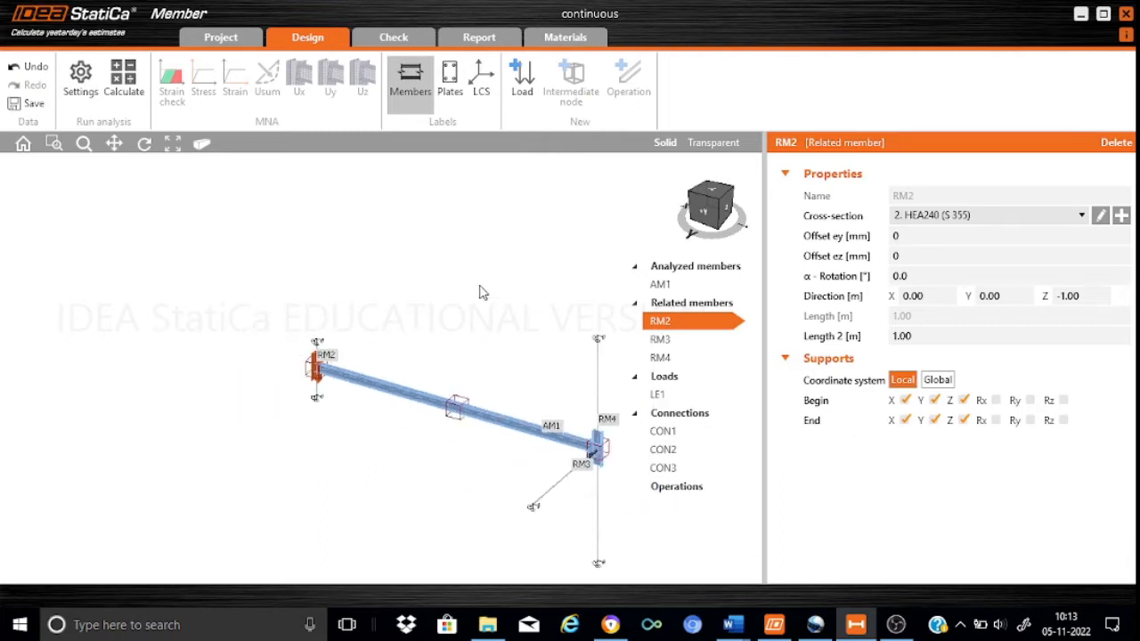
{"action": "left_click", "coordinate": [114, 143]}
{"action": "left_click_drag", "start_coordinate": [509, 330], "coordinate": [352, 298]}
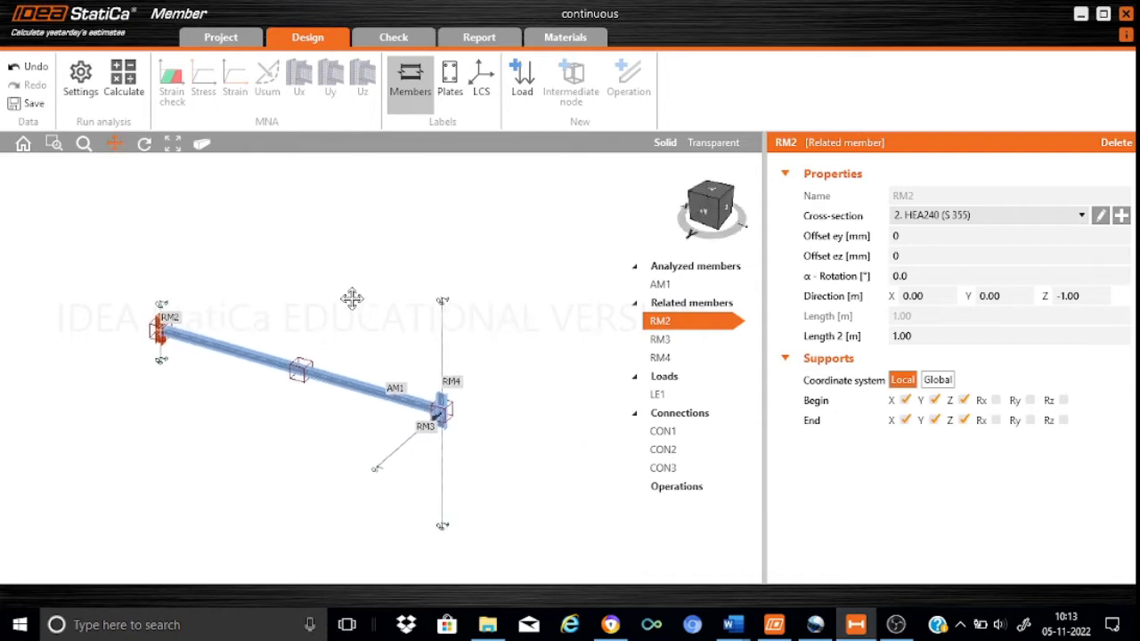
{"action": "left_click", "coordinate": [683, 342]}
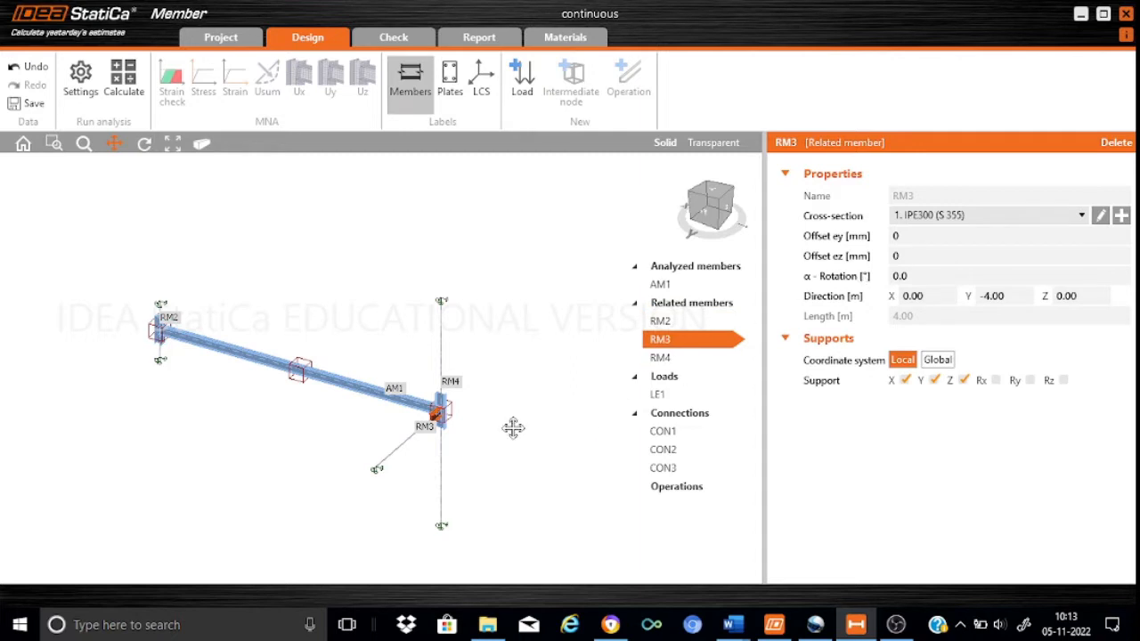
{"action": "scroll", "coordinate": [513, 428], "scroll_direction": "up", "scroll_amount": 3}
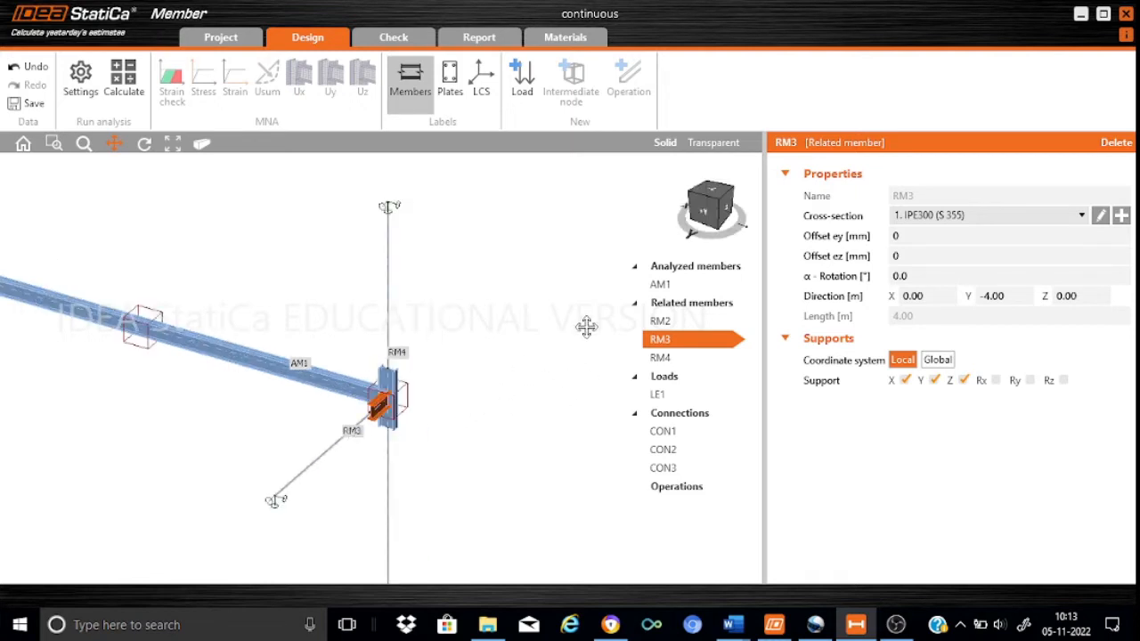
{"action": "left_click", "coordinate": [1116, 144]}
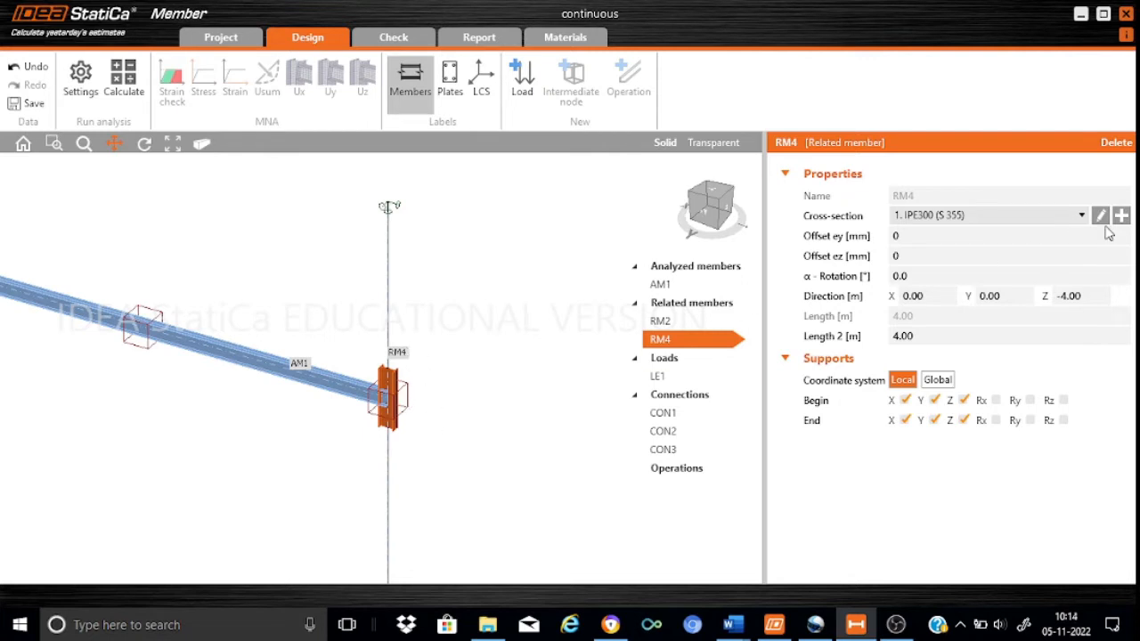
Step: Create a rolled I-section HEA240 in S 355 steel and assign it to related member RM4
{"action": "left_click_drag", "start_coordinate": [276, 262], "coordinate": [561, 315]}
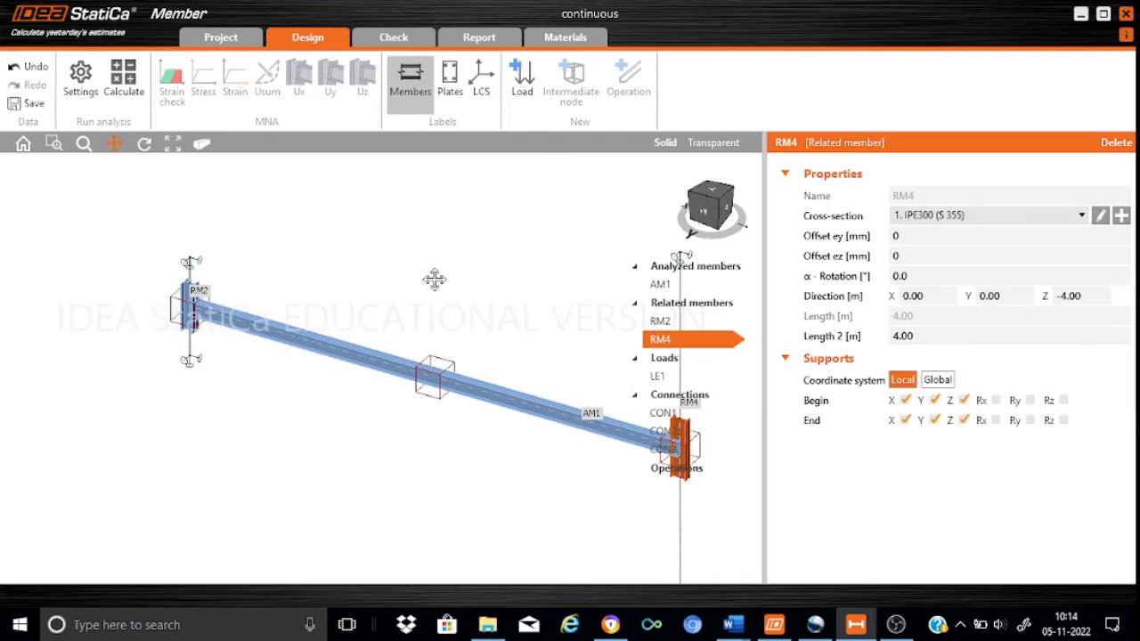
{"action": "left_click_drag", "start_coordinate": [433, 277], "coordinate": [191, 249]}
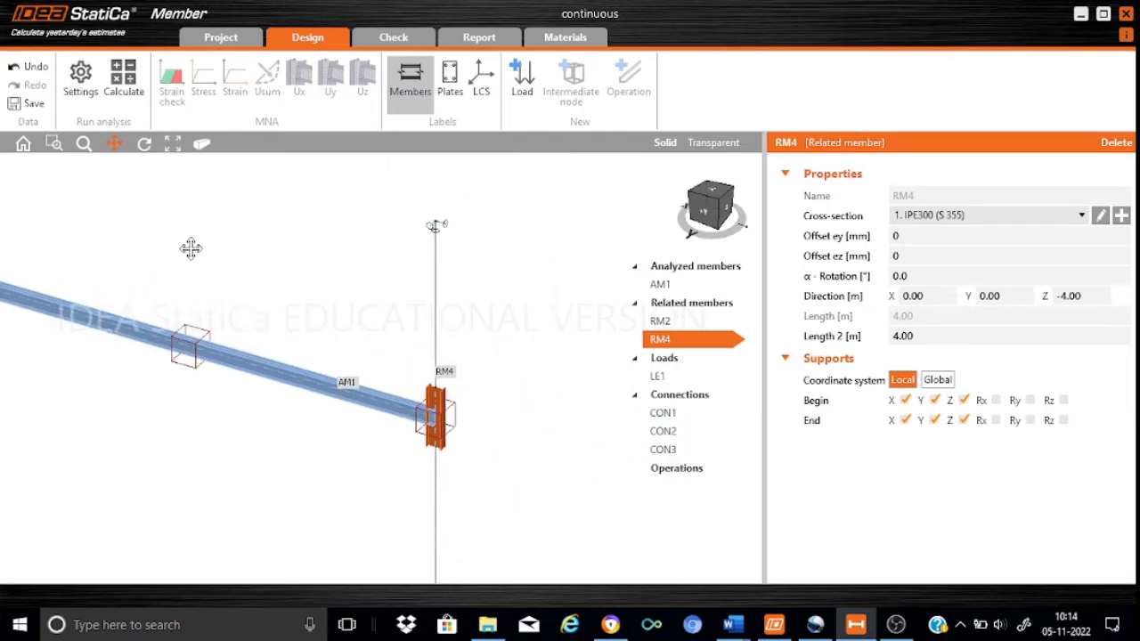
{"action": "left_click", "coordinate": [1120, 215]}
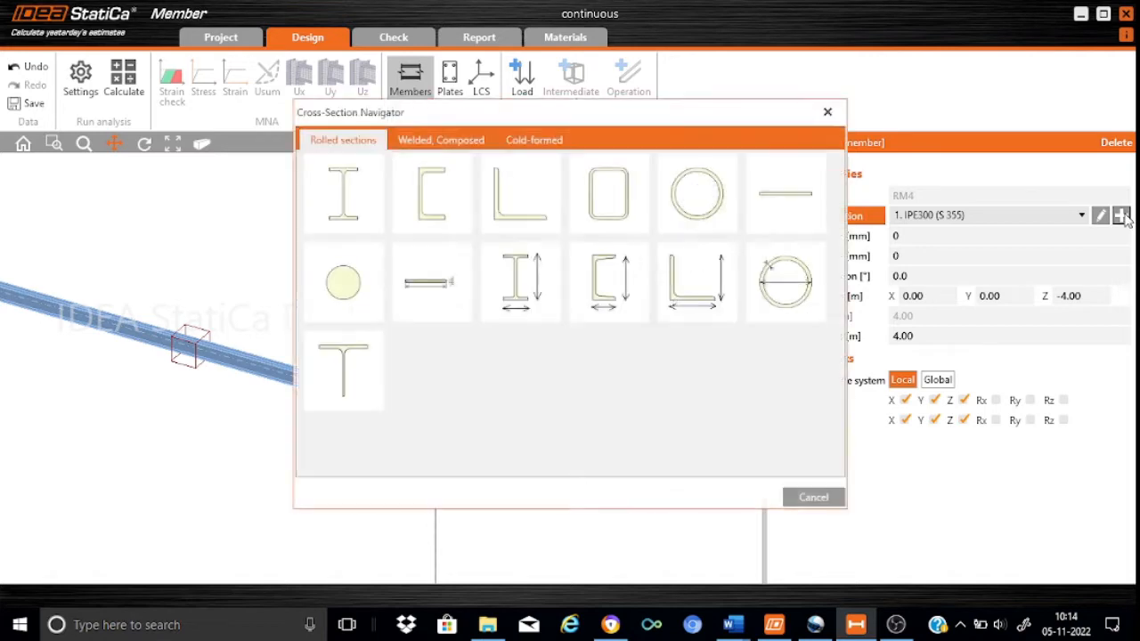
{"action": "left_click", "coordinate": [343, 191]}
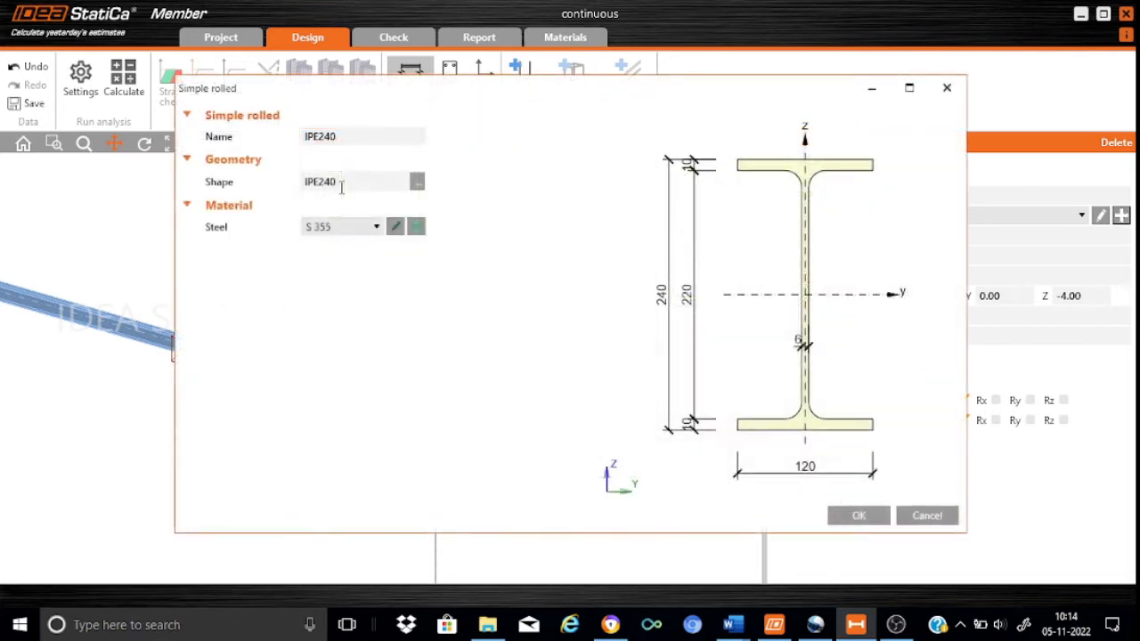
{"action": "left_click", "coordinate": [417, 181]}
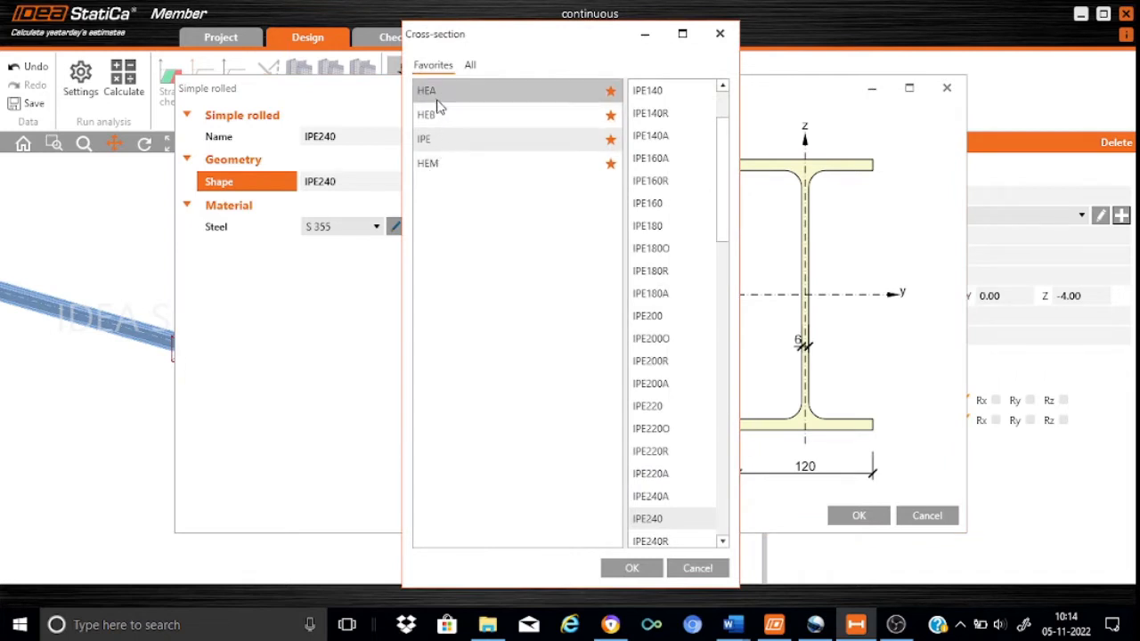
{"action": "left_click", "coordinate": [435, 96]}
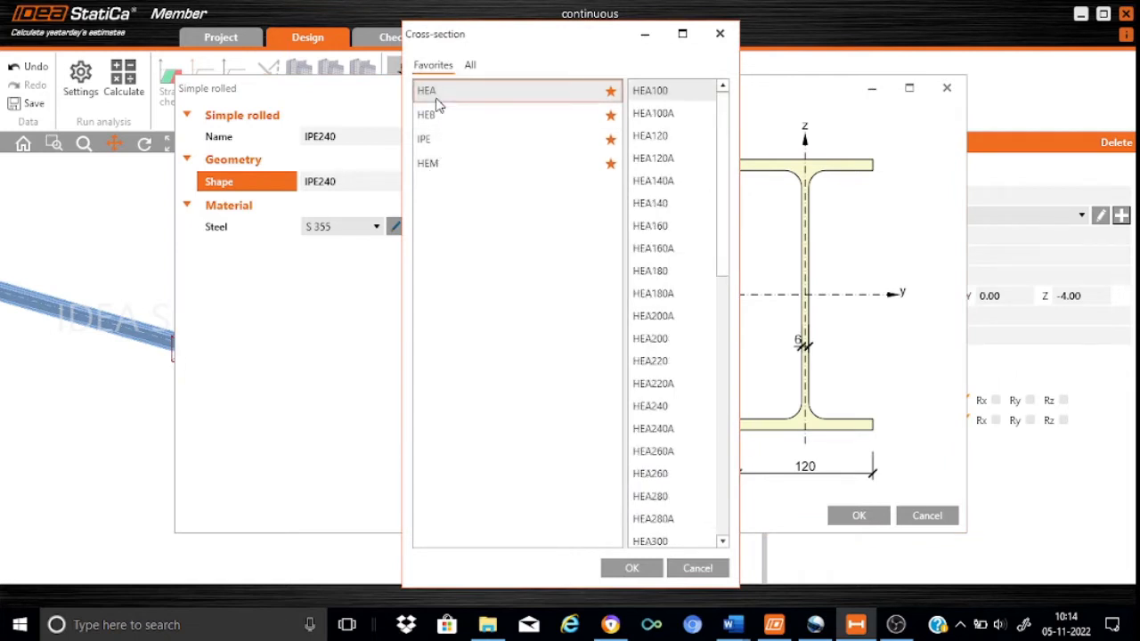
{"action": "left_click", "coordinate": [659, 407]}
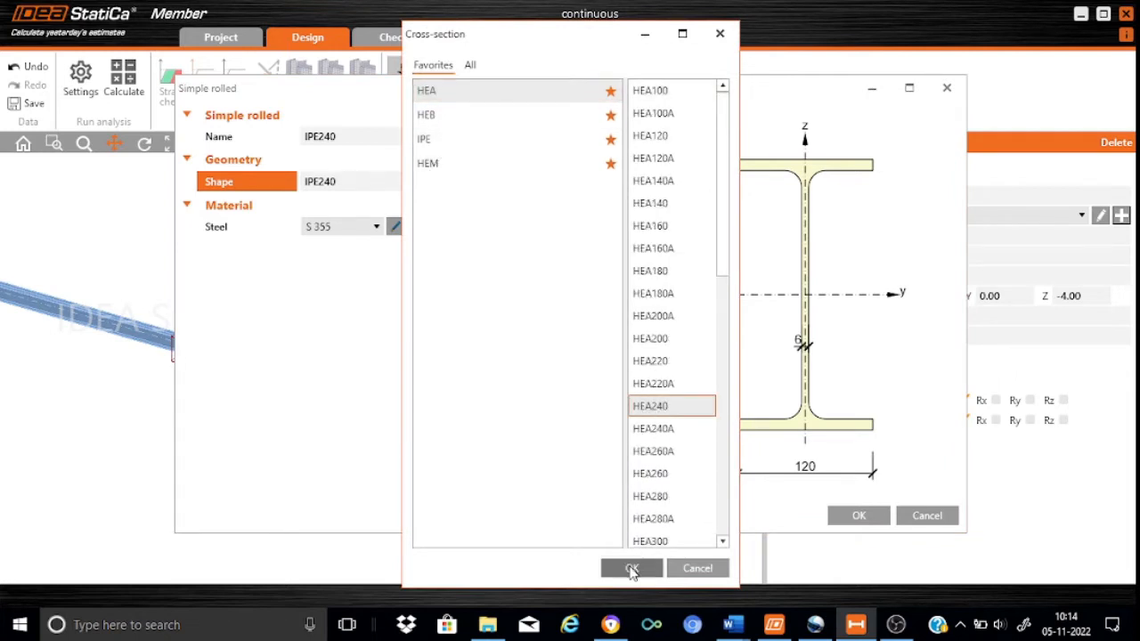
{"action": "left_click", "coordinate": [630, 569]}
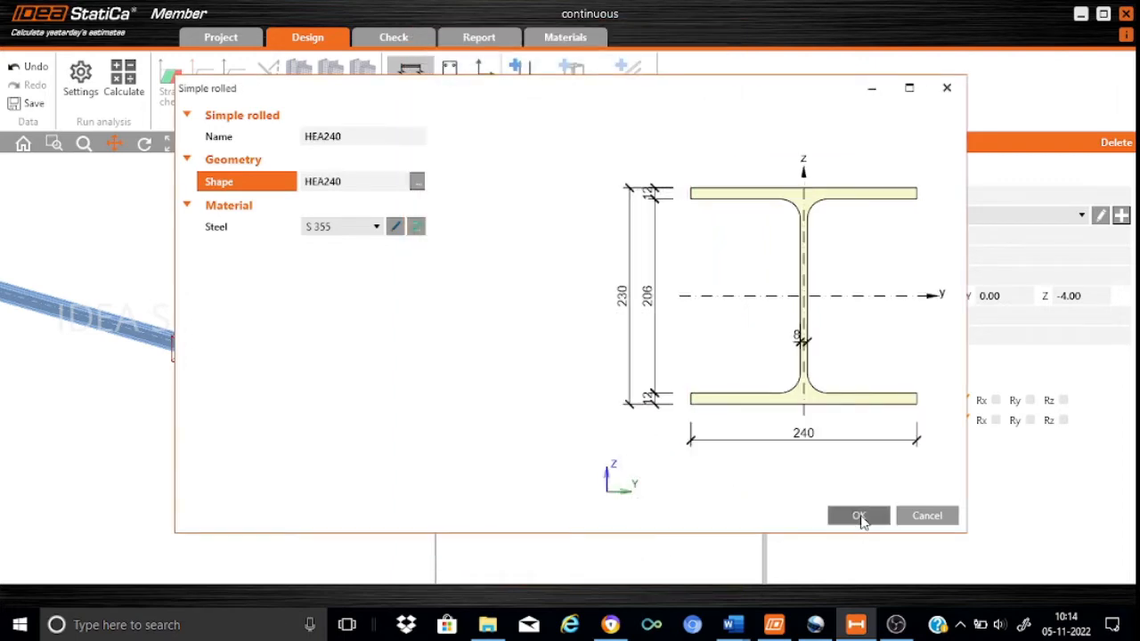
{"action": "left_click", "coordinate": [859, 516]}
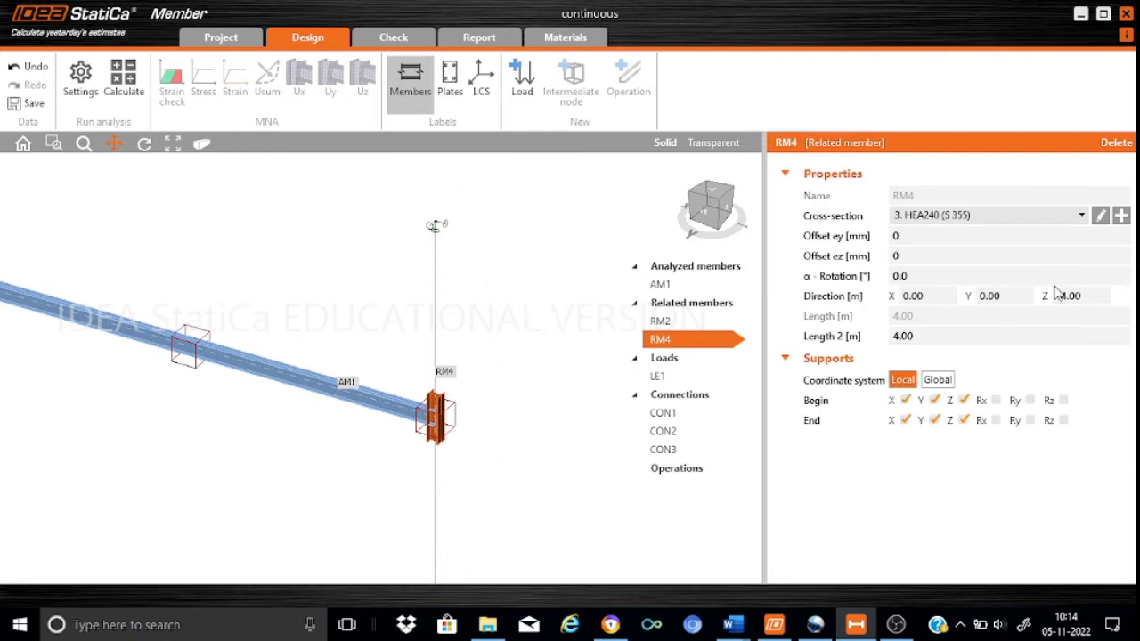
Step: Set related member RM4's Z direction to -1.00 m and its second length to 1.00 m
{"action": "left_click", "coordinate": [1088, 300]}
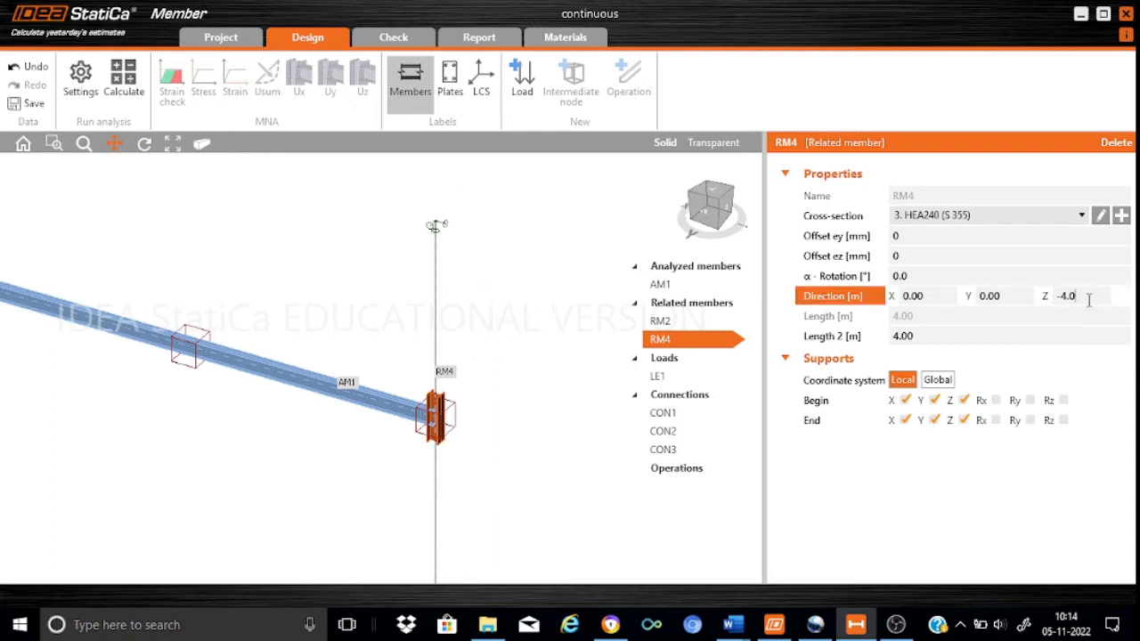
{"action": "key", "text": "BackSpace"}
{"action": "key", "text": "BackSpace"}
{"action": "key", "text": "BackSpace"}
{"action": "key", "text": "Return"}
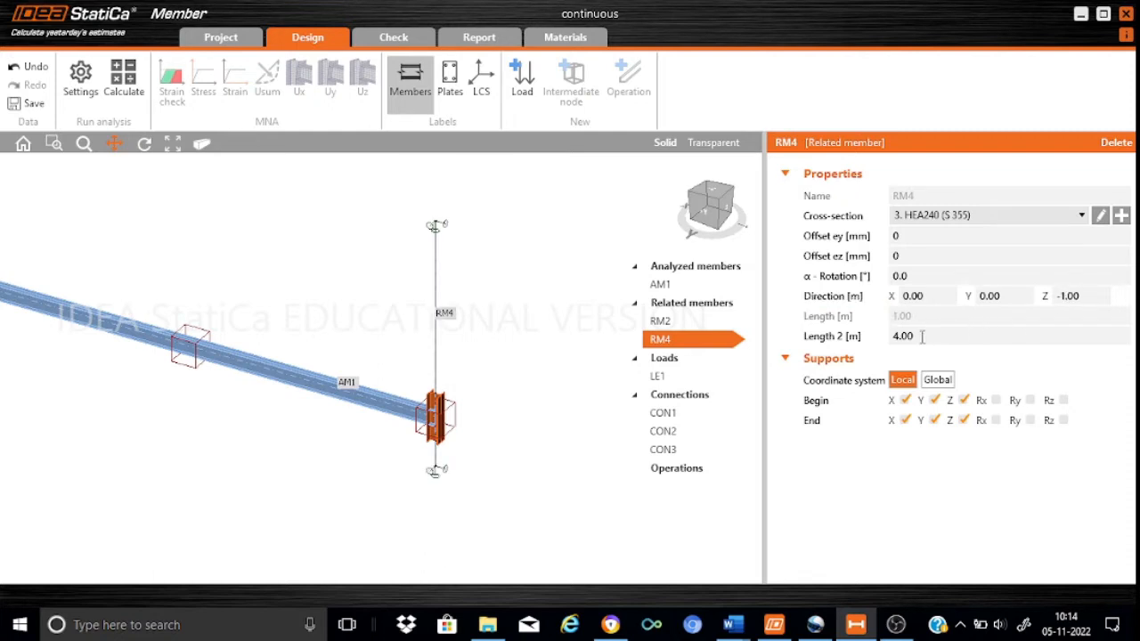
{"action": "left_click", "coordinate": [921, 336]}
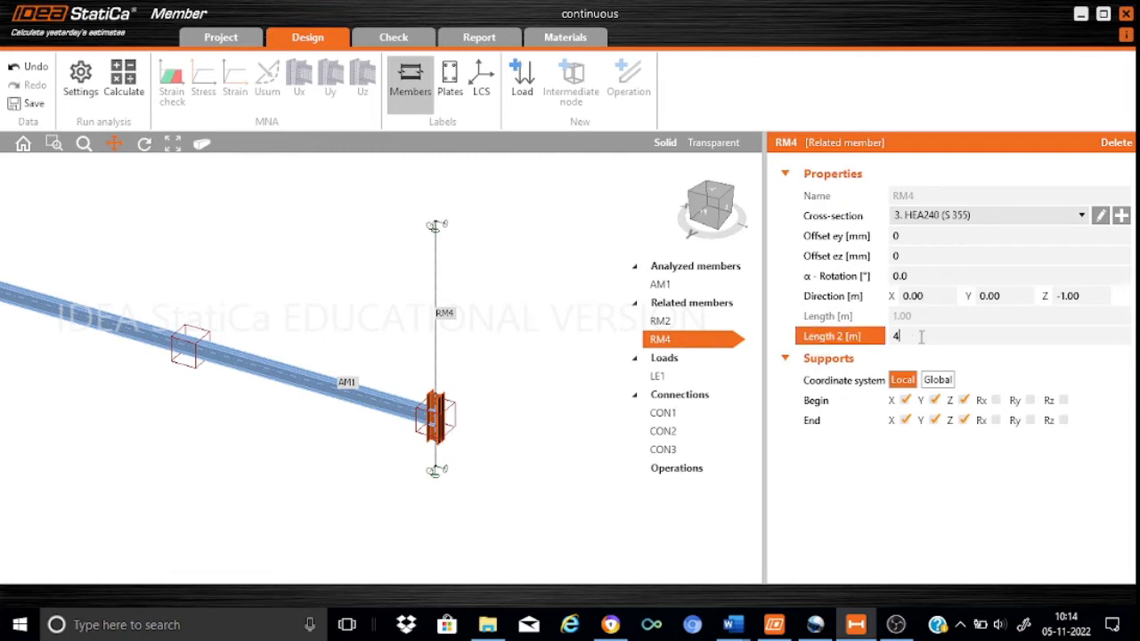
{"action": "type", "text": "1"}
{"action": "key", "text": "Return"}
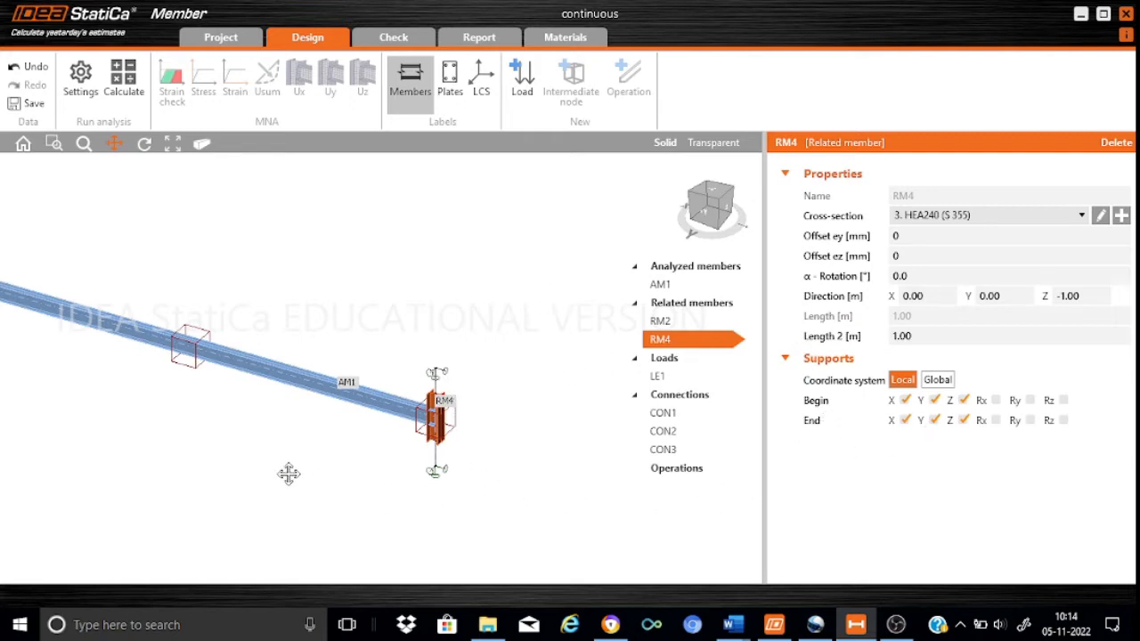
Step: Add an intermediate node on analyzed member AM1 at absolute position 5 m and attach an ended related member along Z
{"action": "left_click_drag", "start_coordinate": [234, 455], "coordinate": [287, 447]}
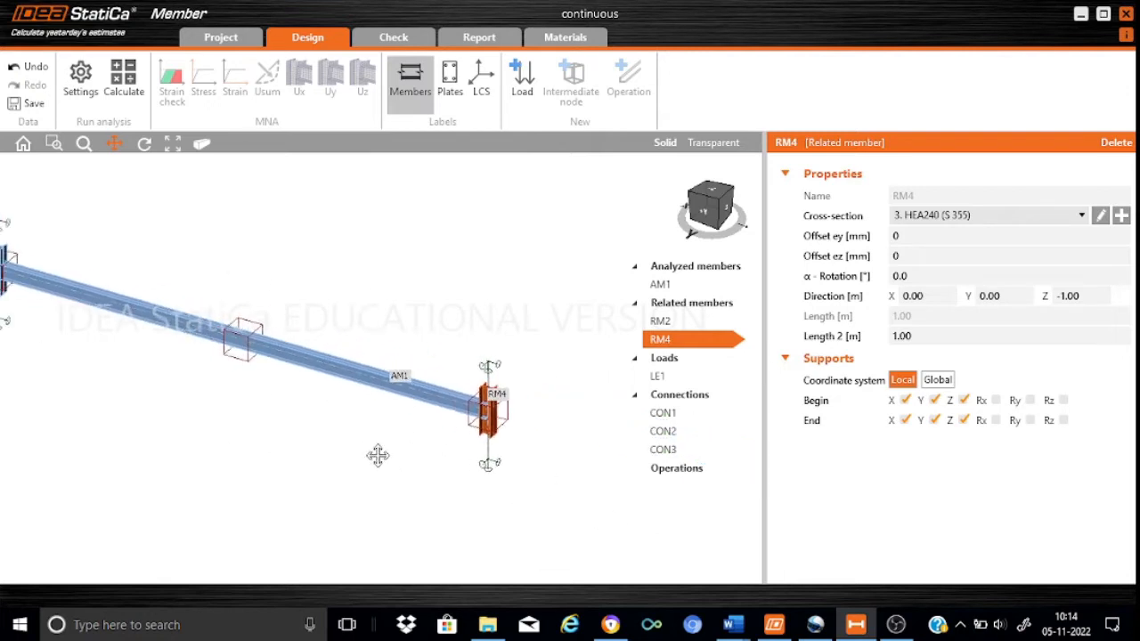
{"action": "left_click_drag", "start_coordinate": [342, 308], "coordinate": [437, 329]}
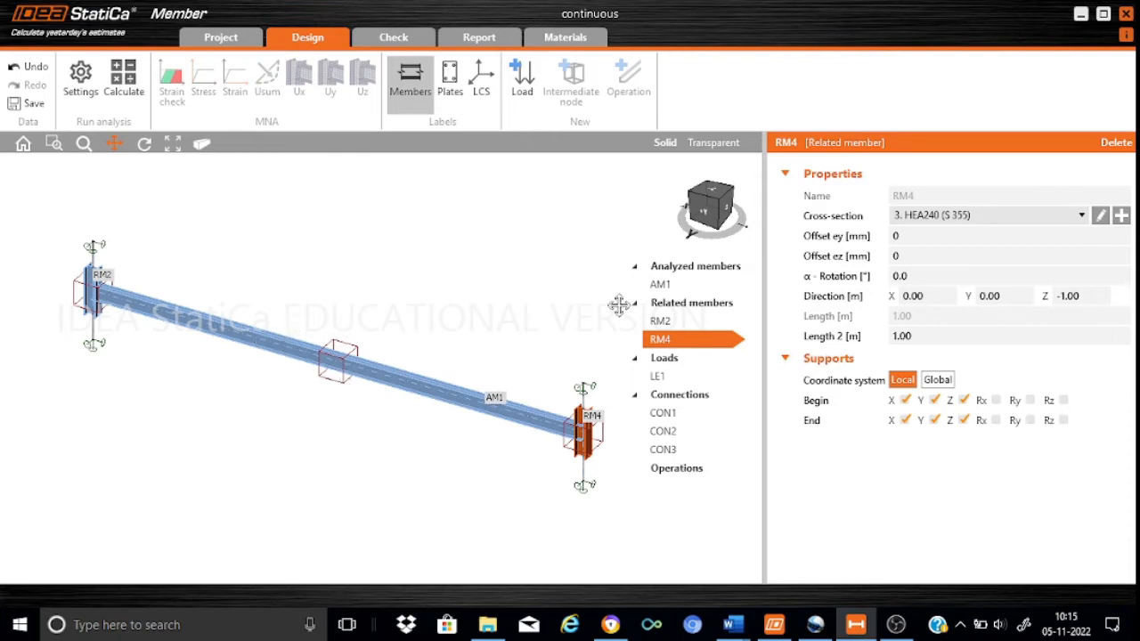
{"action": "left_click", "coordinate": [685, 289]}
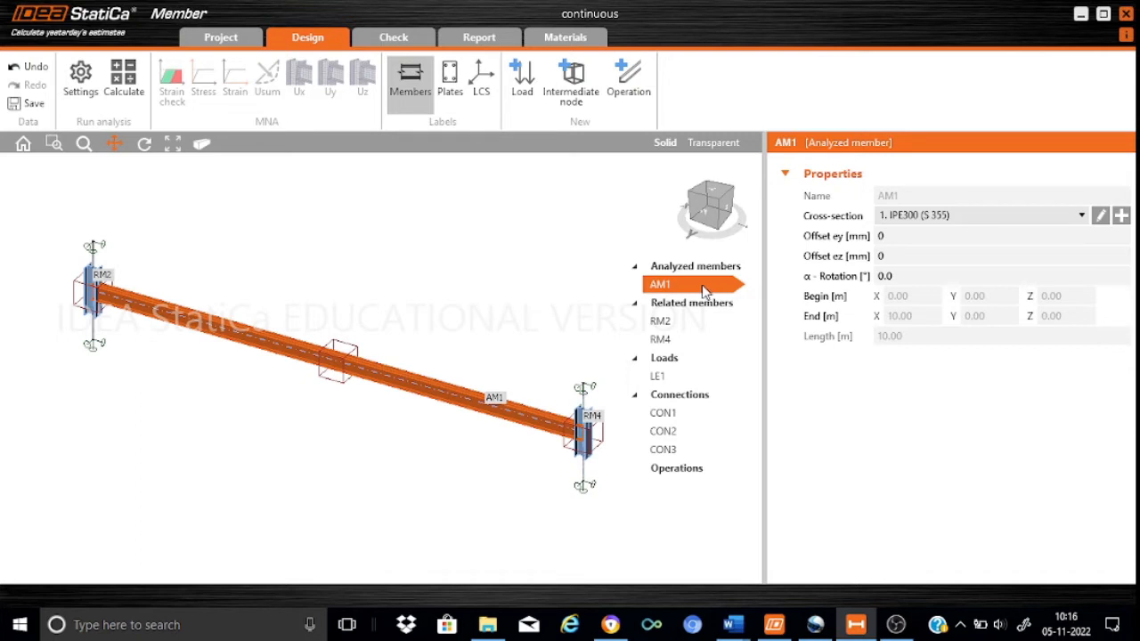
{"action": "left_click", "coordinate": [585, 85]}
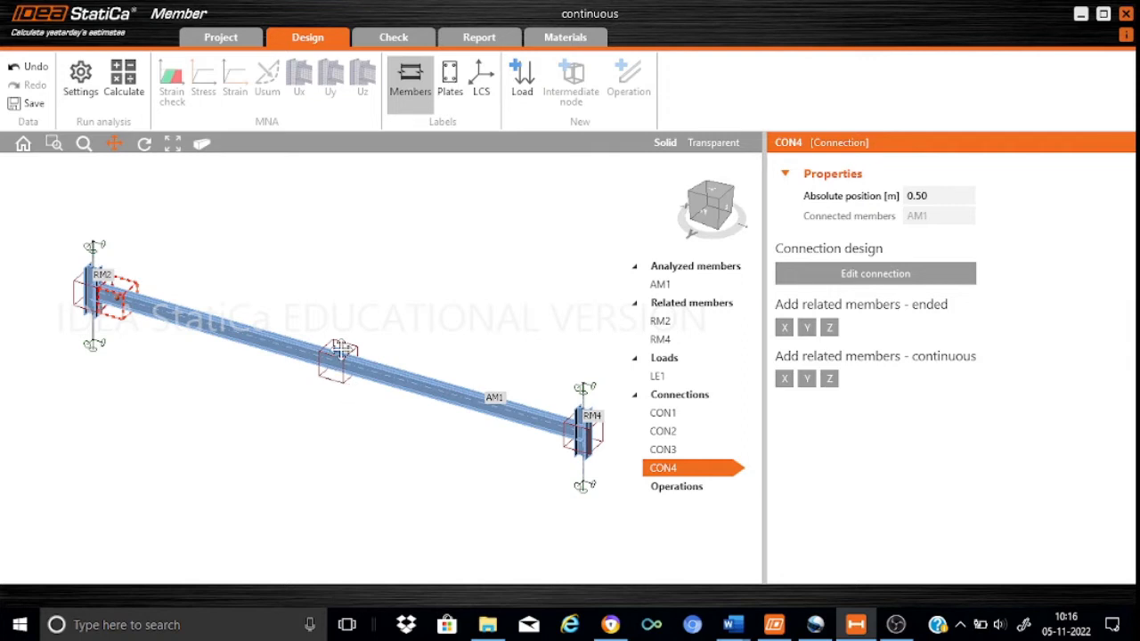
{"action": "left_click", "coordinate": [939, 193]}
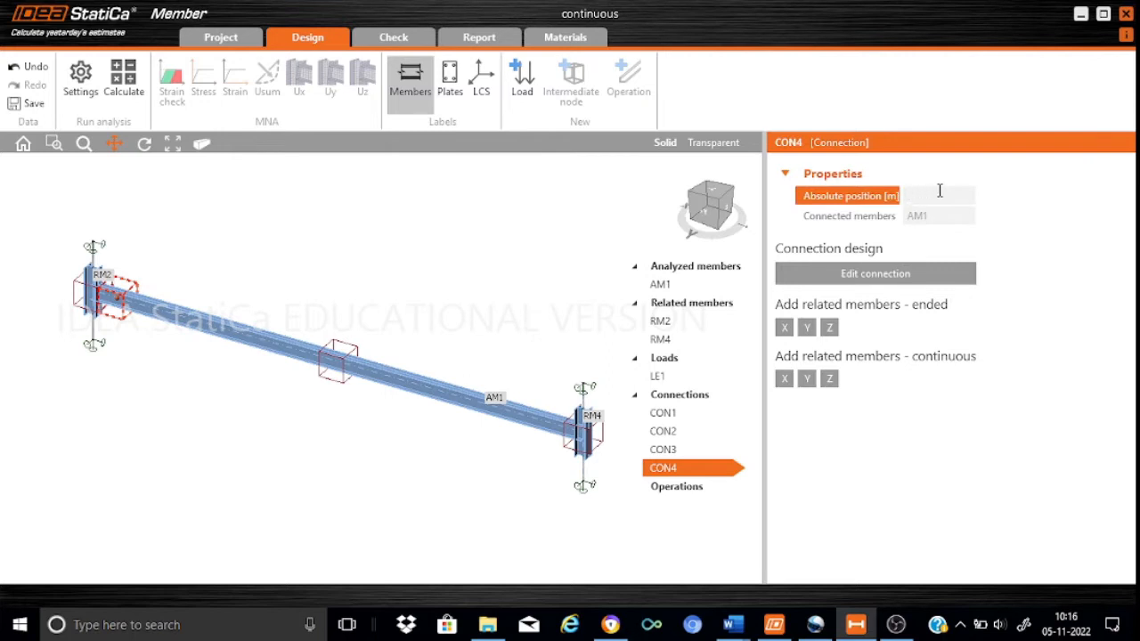
{"action": "type", "text": "5"}
{"action": "left_click", "coordinate": [829, 328]}
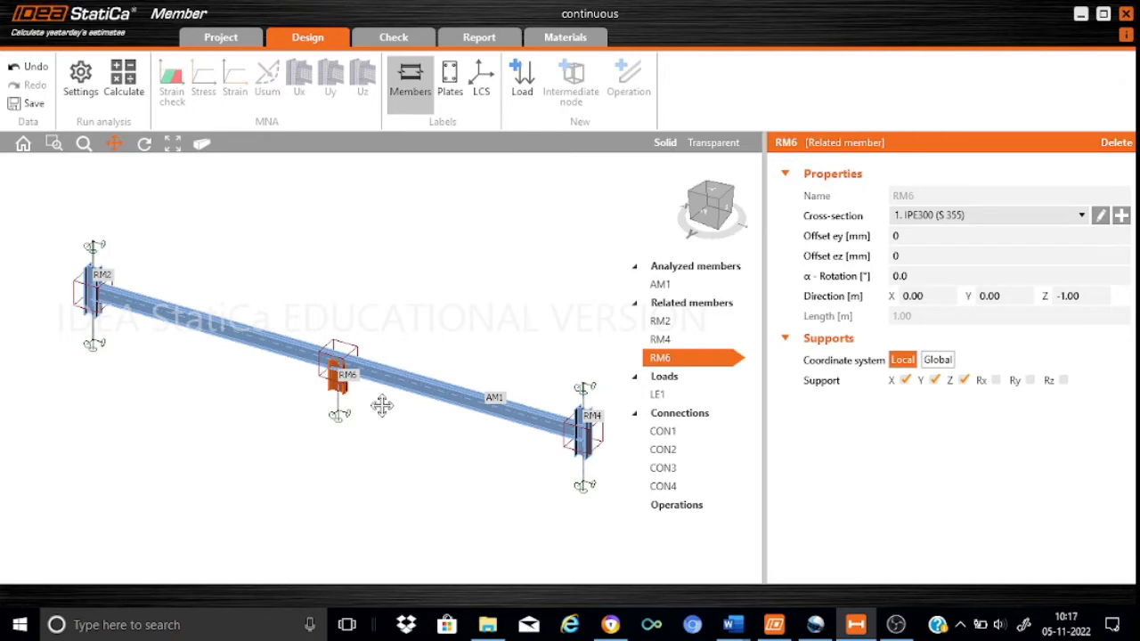
Step: Create a rolled I-section HEA300 in S 355 steel and assign it to mid-span related member RM6
{"action": "scroll", "coordinate": [381, 400], "scroll_direction": "up", "scroll_amount": 3}
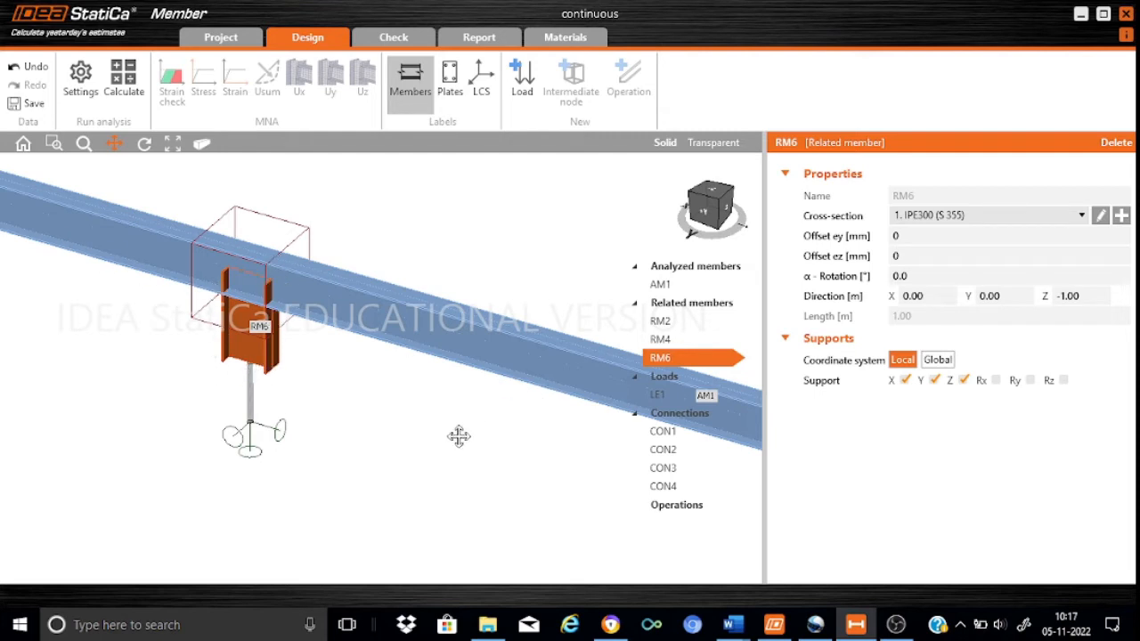
{"action": "scroll", "coordinate": [458, 435], "scroll_direction": "down", "scroll_amount": 3}
{"action": "right_click_drag", "start_coordinate": [478, 297], "coordinate": [431, 305]}
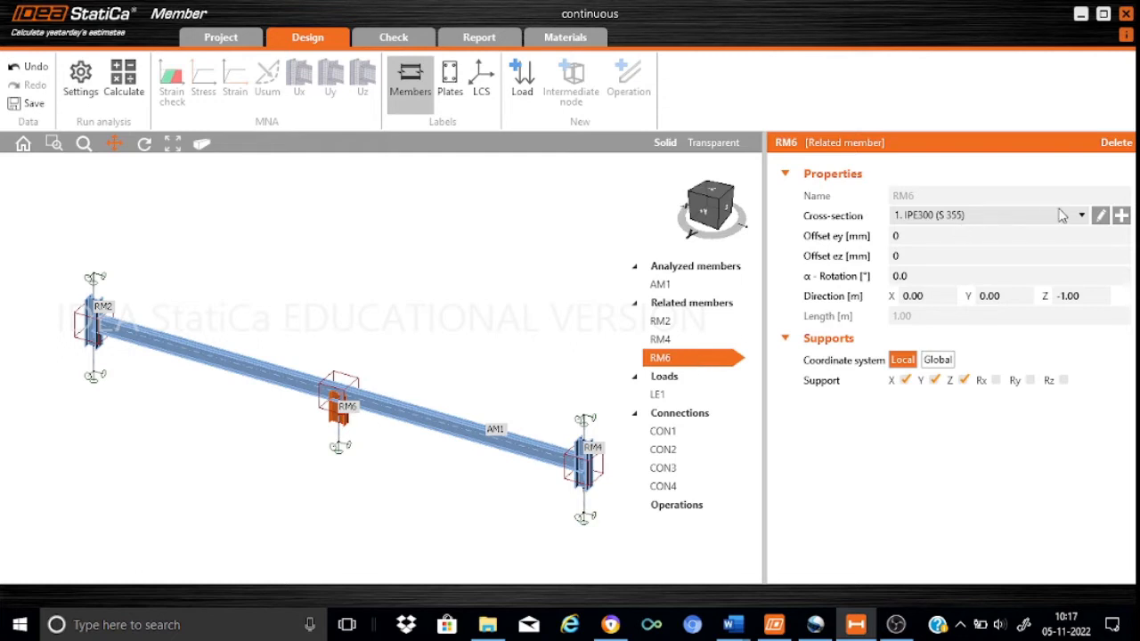
{"action": "left_click", "coordinate": [1122, 217]}
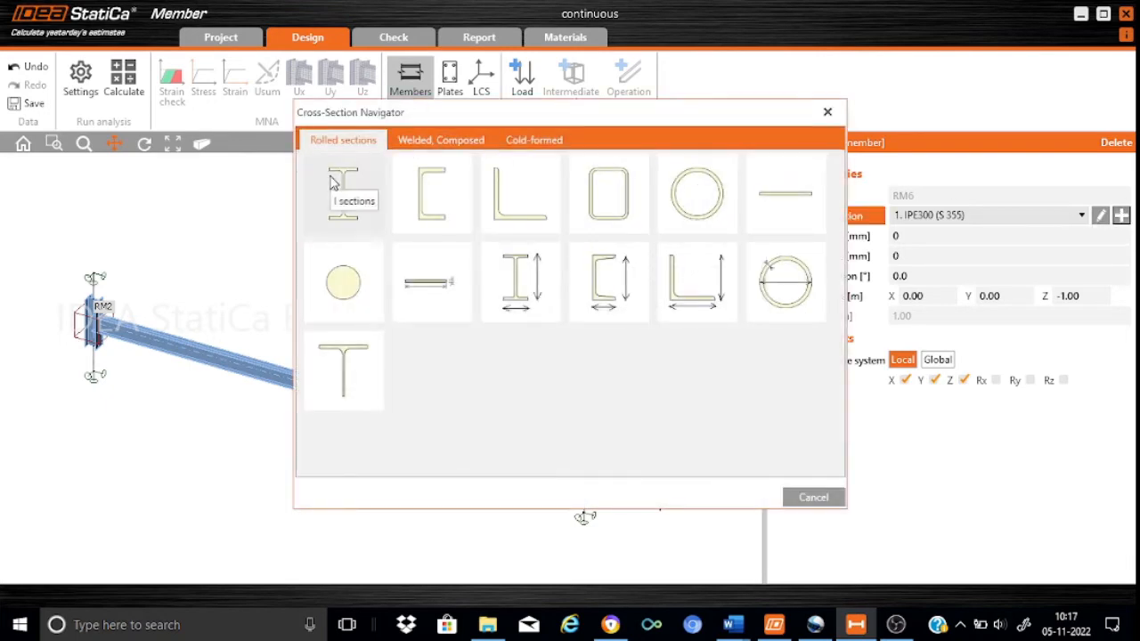
{"action": "left_click", "coordinate": [343, 191]}
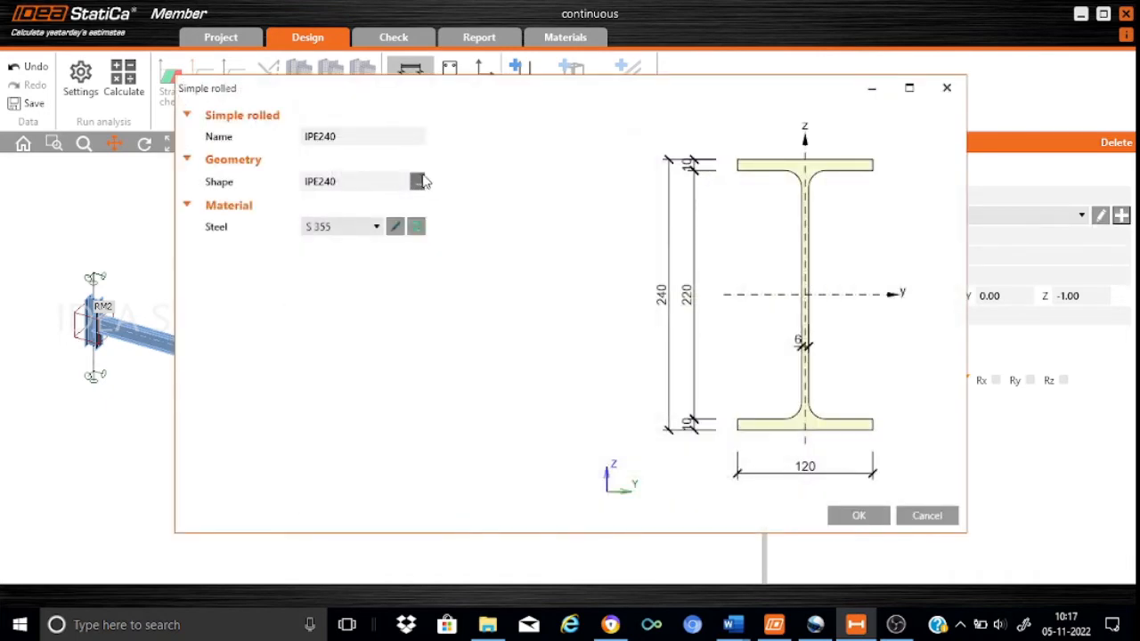
{"action": "left_click", "coordinate": [418, 181]}
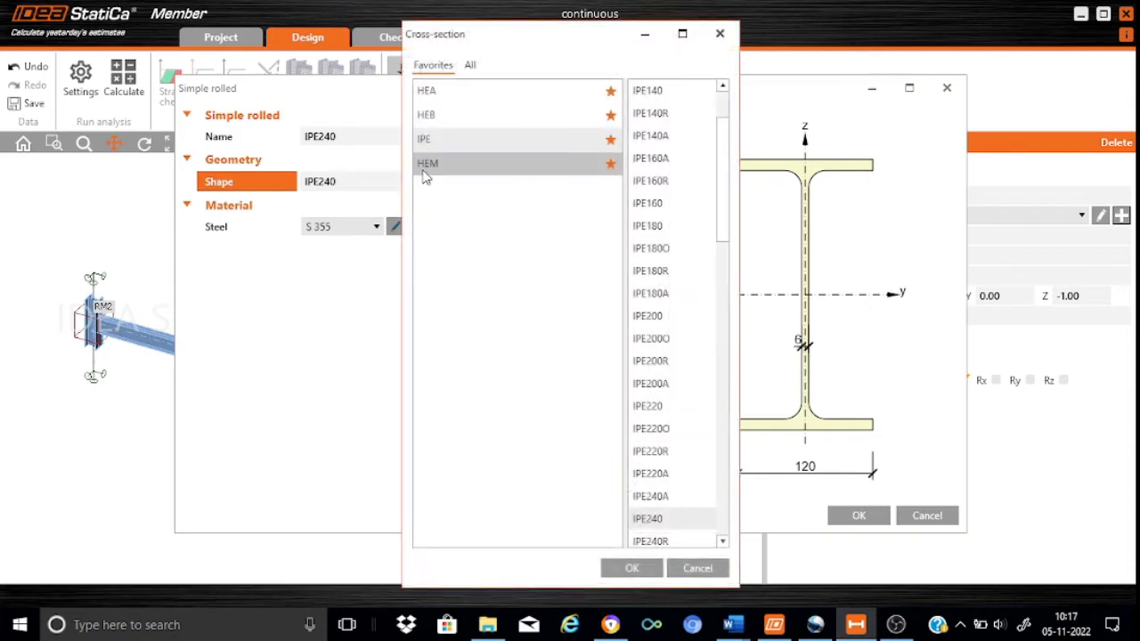
{"action": "left_click", "coordinate": [445, 98]}
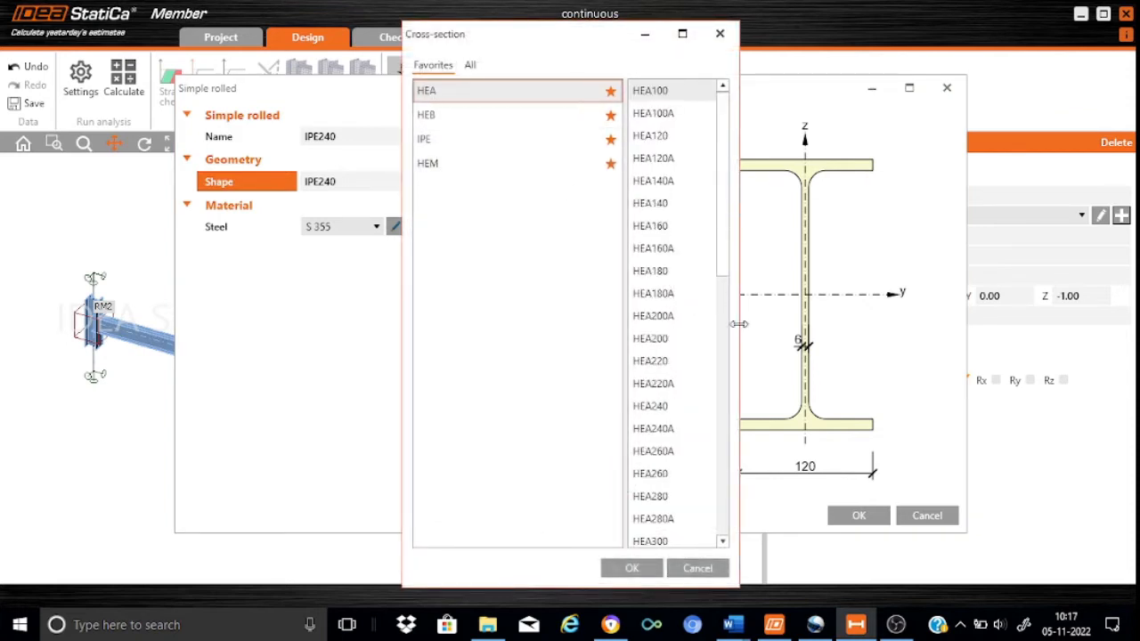
{"action": "scroll", "coordinate": [728, 333], "scroll_direction": "down", "scroll_amount": 2}
{"action": "scroll", "coordinate": [729, 333], "scroll_direction": "down", "scroll_amount": 1}
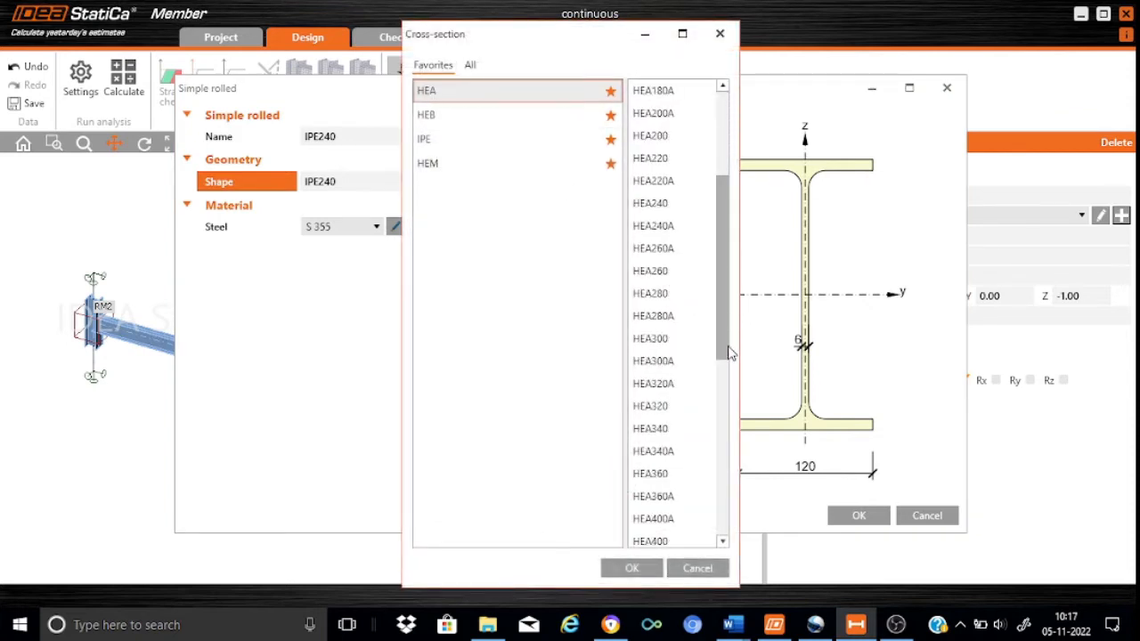
{"action": "left_click", "coordinate": [674, 349]}
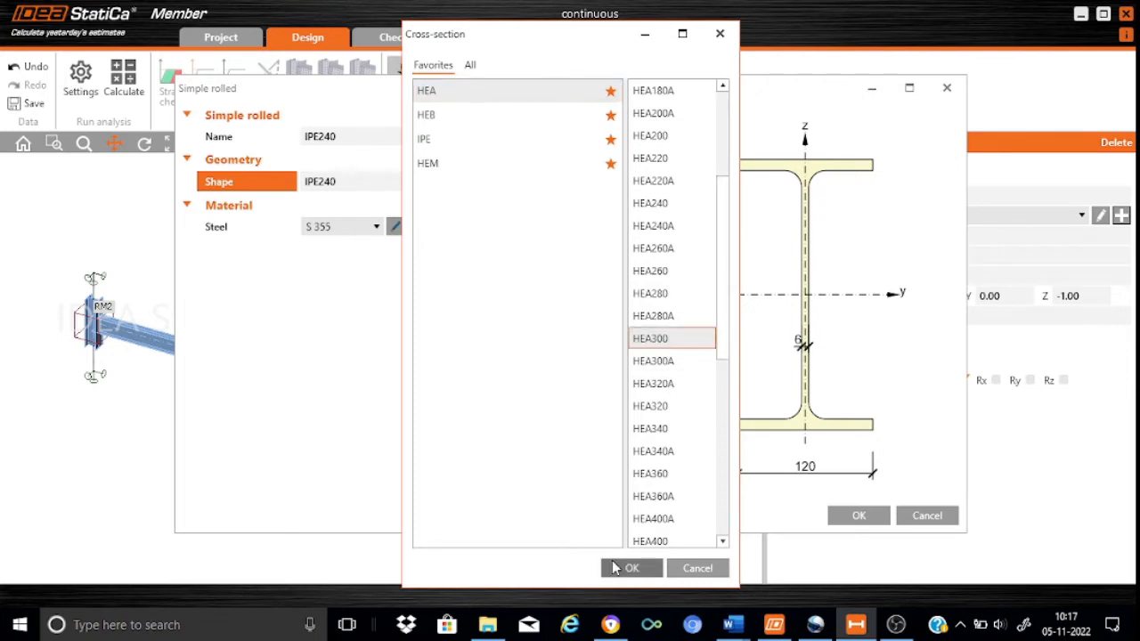
{"action": "left_click", "coordinate": [623, 567]}
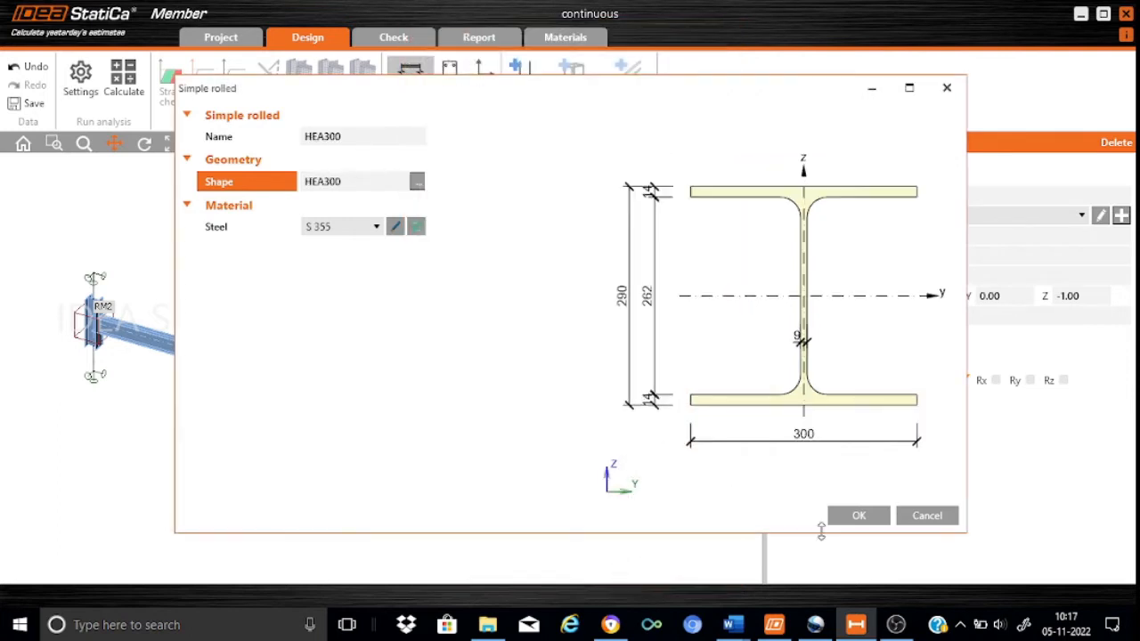
{"action": "left_click", "coordinate": [852, 522]}
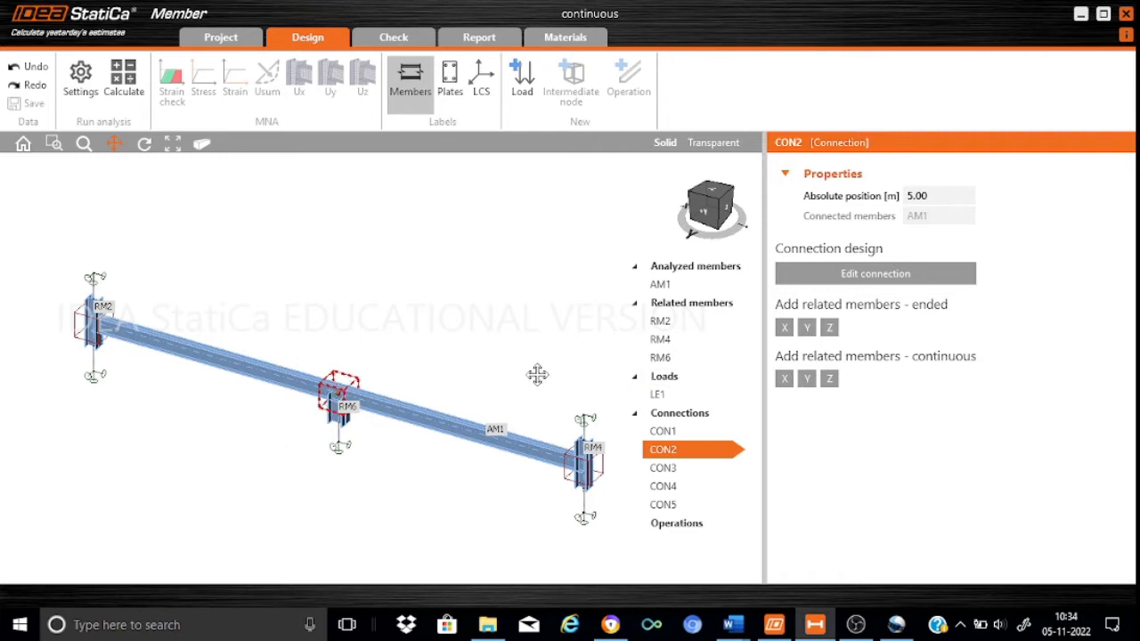
Step: Review the properties of related members RM2, RM4 and RM6 and of connections CON1 to CON4
{"action": "left_click", "coordinate": [675, 324]}
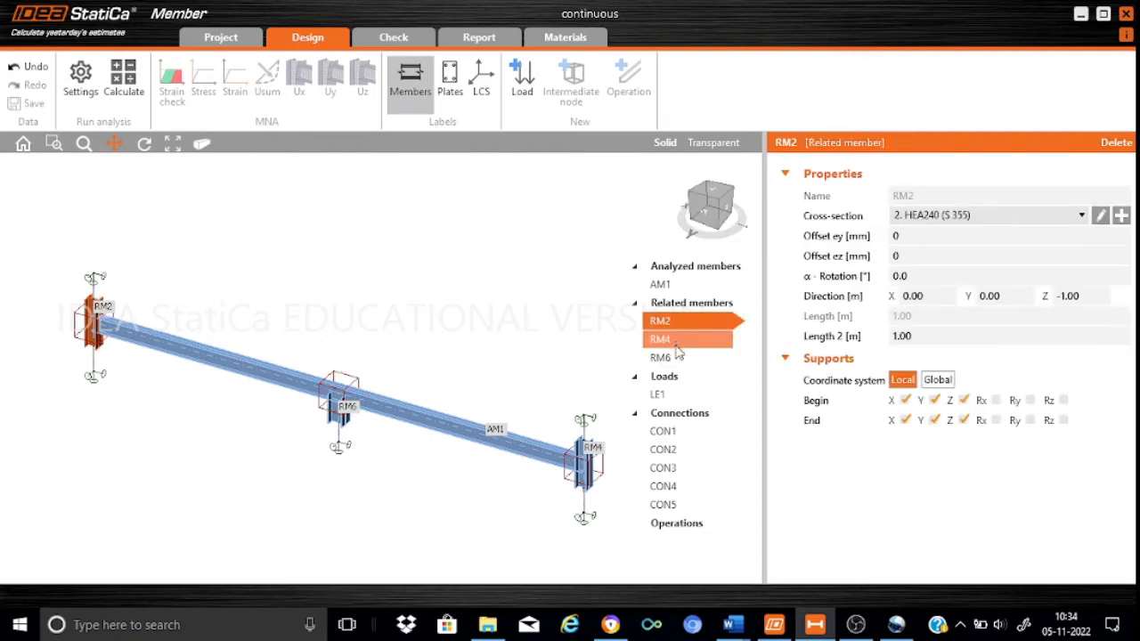
{"action": "left_click", "coordinate": [676, 347]}
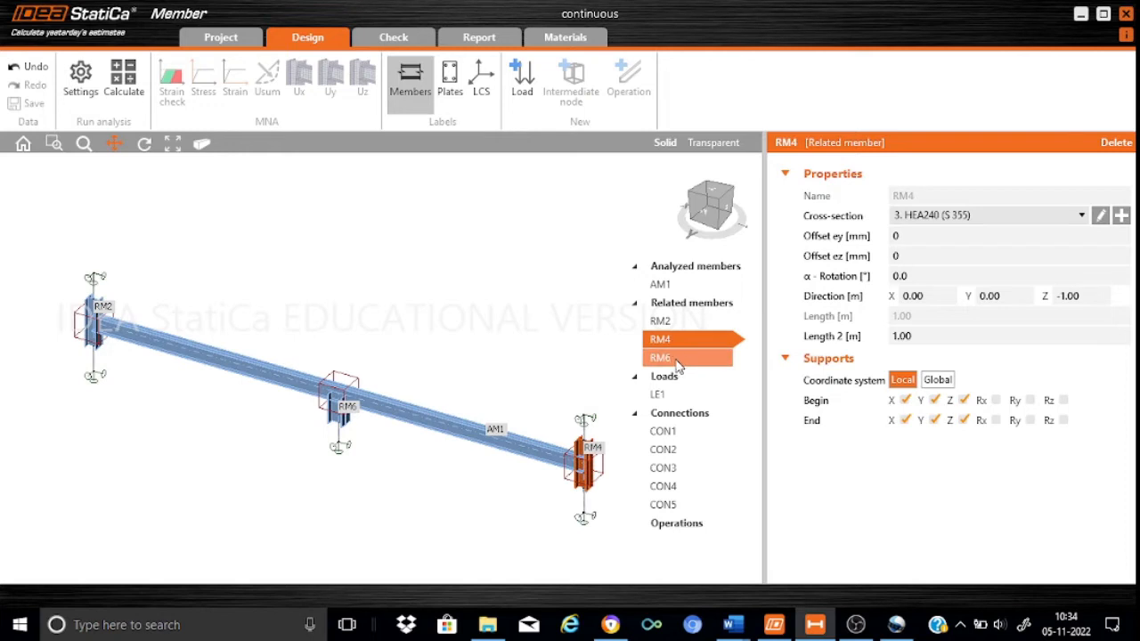
{"action": "left_click", "coordinate": [677, 360]}
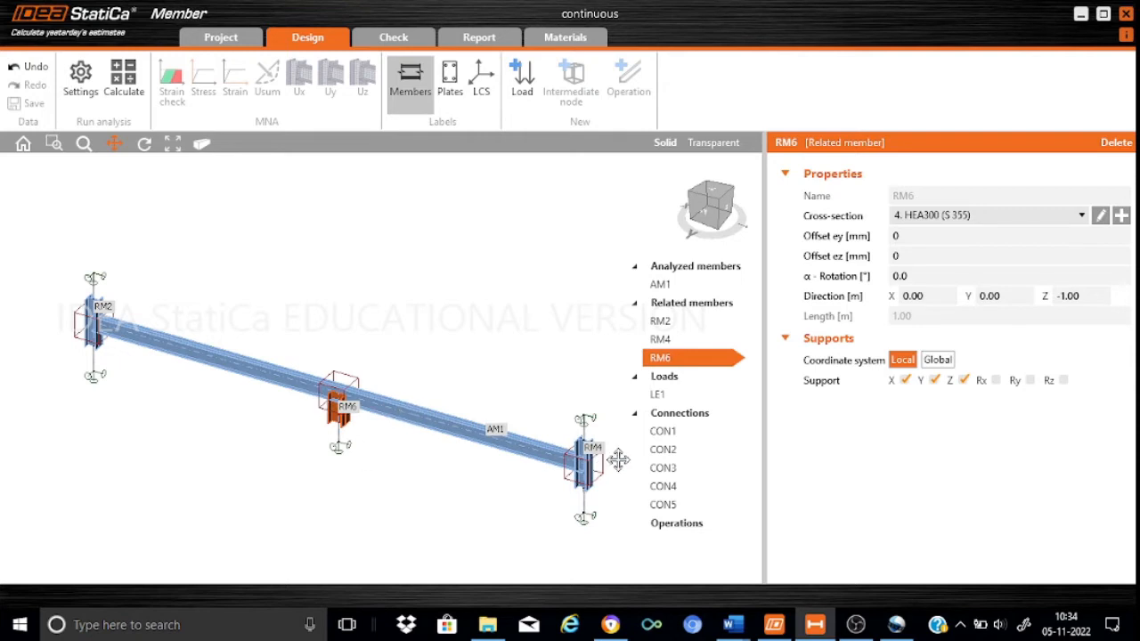
{"action": "left_click", "coordinate": [661, 433]}
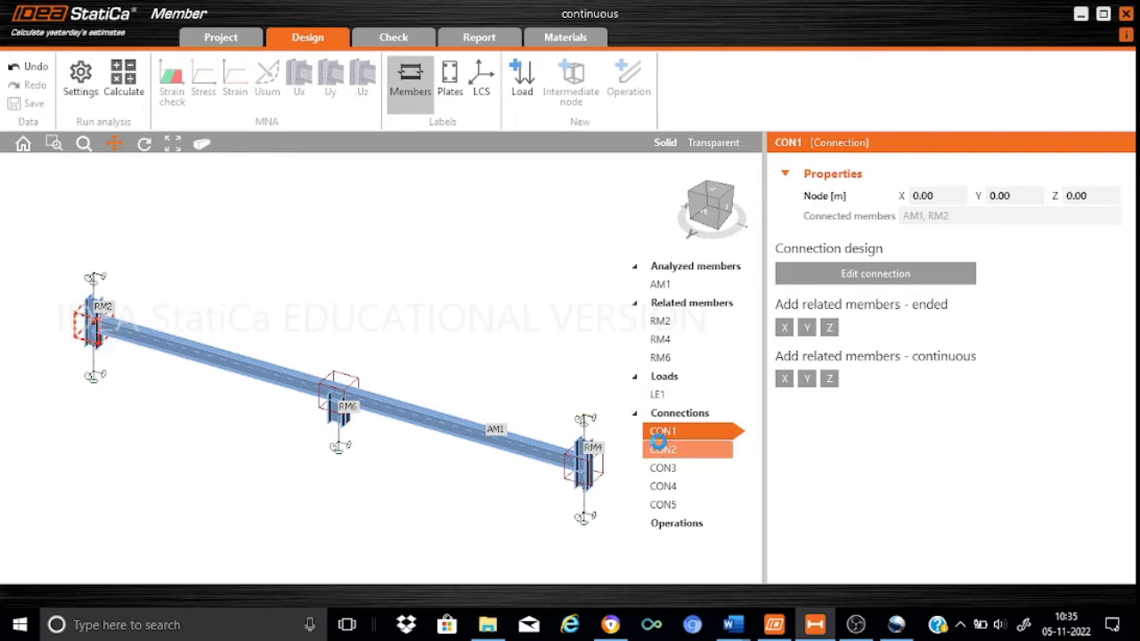
{"action": "left_click", "coordinate": [662, 450]}
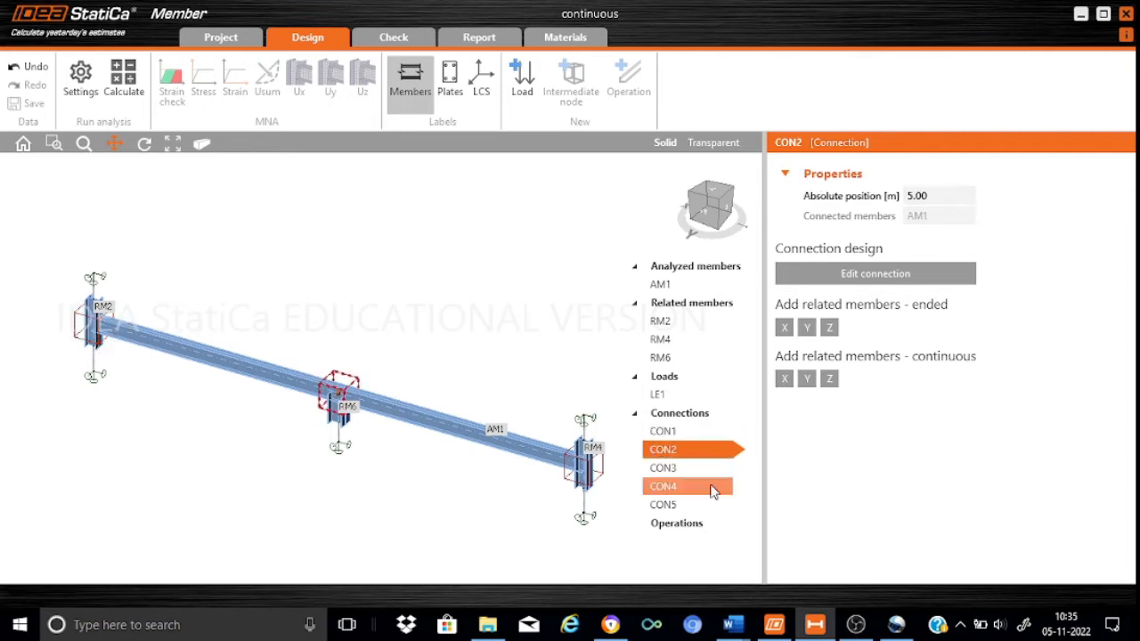
{"action": "left_click", "coordinate": [682, 470]}
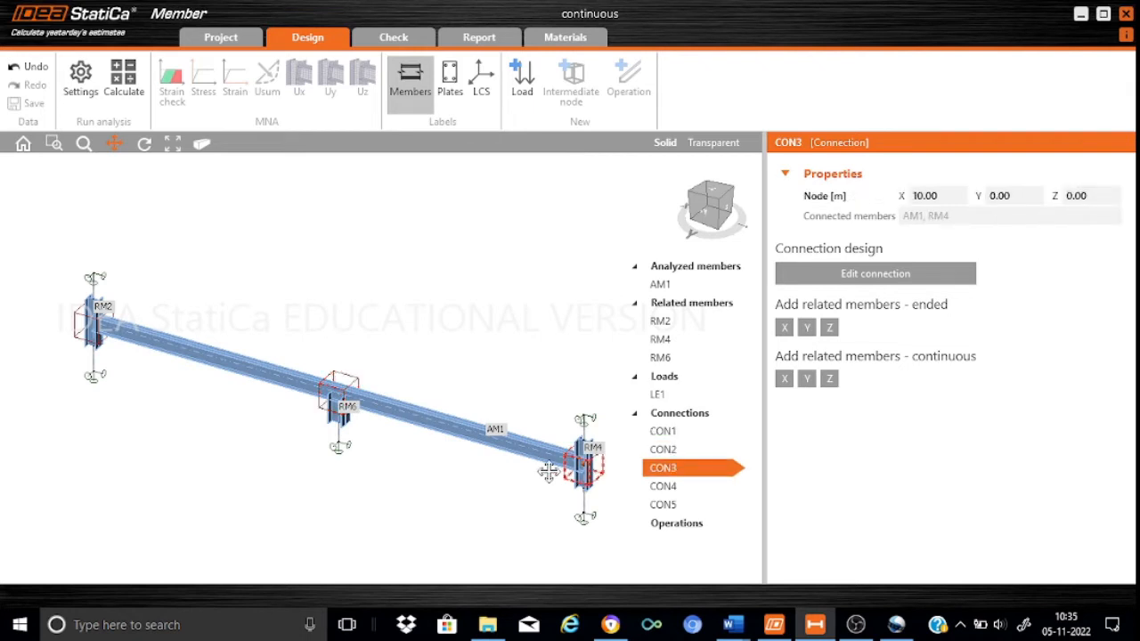
{"action": "left_click", "coordinate": [666, 487]}
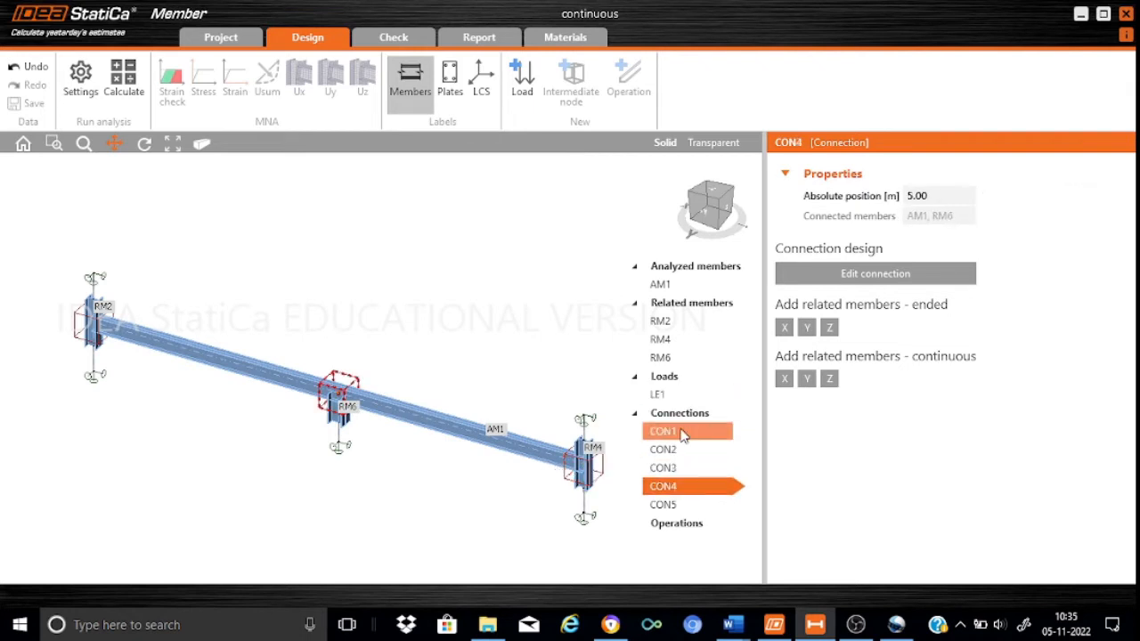
Step: Add an ended related member along Y at connection CON2, at the middle of the analyzed beam
{"action": "left_click", "coordinate": [677, 452]}
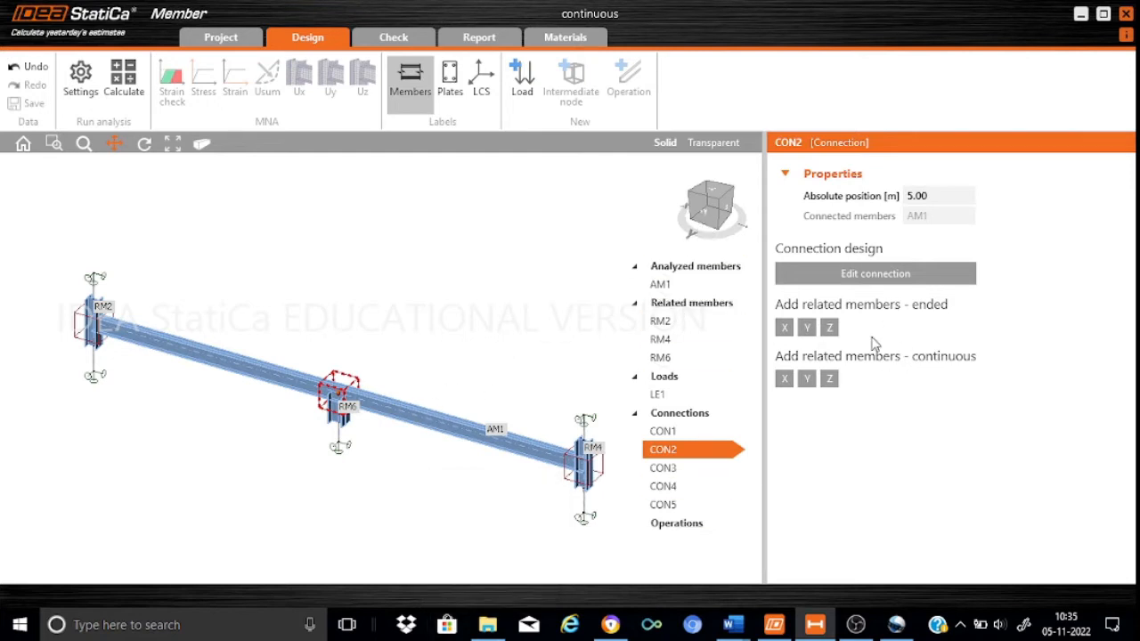
{"action": "left_click", "coordinate": [807, 329]}
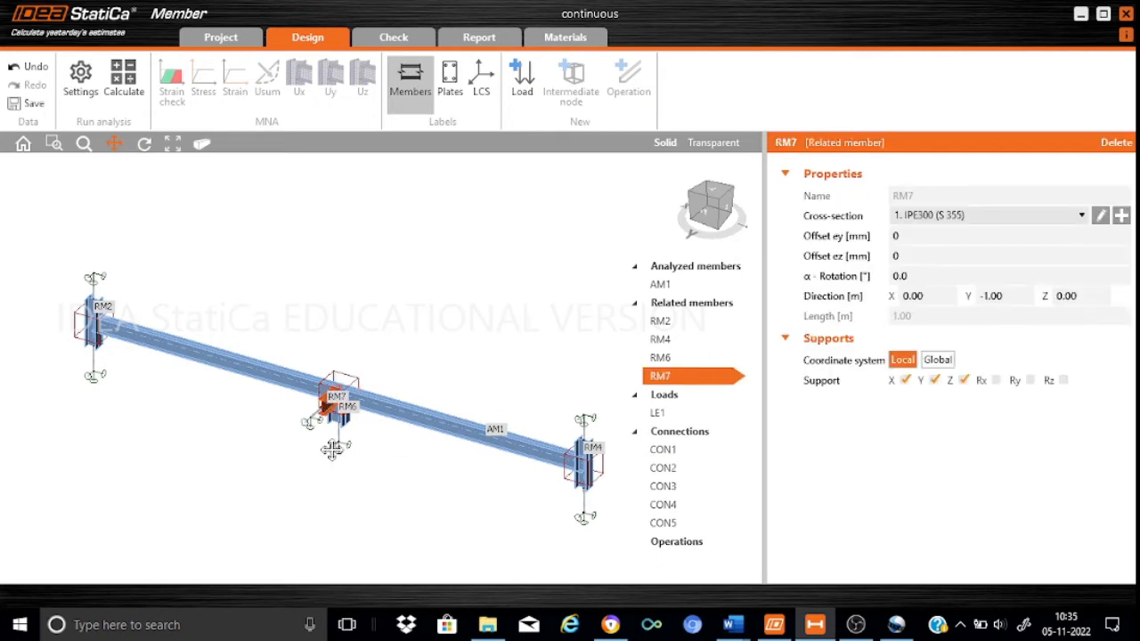
{"action": "scroll", "coordinate": [408, 371], "scroll_direction": "up", "scroll_amount": 3}
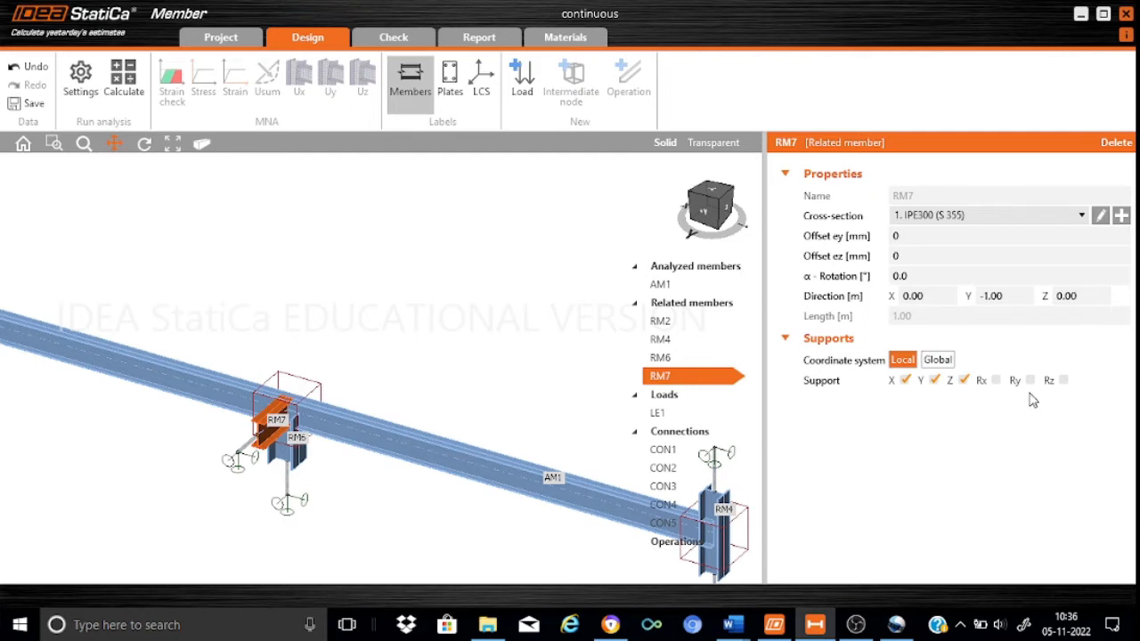
{"action": "scroll", "coordinate": [507, 331], "scroll_direction": "down", "scroll_amount": 5}
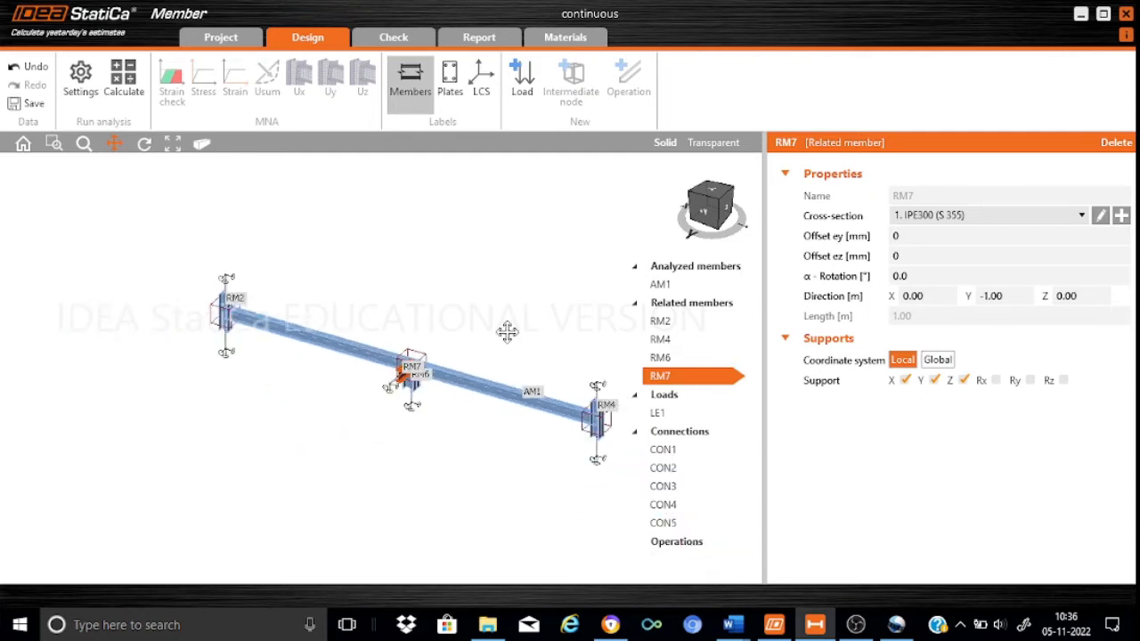
{"action": "scroll", "coordinate": [469, 319], "scroll_direction": "up", "scroll_amount": 5}
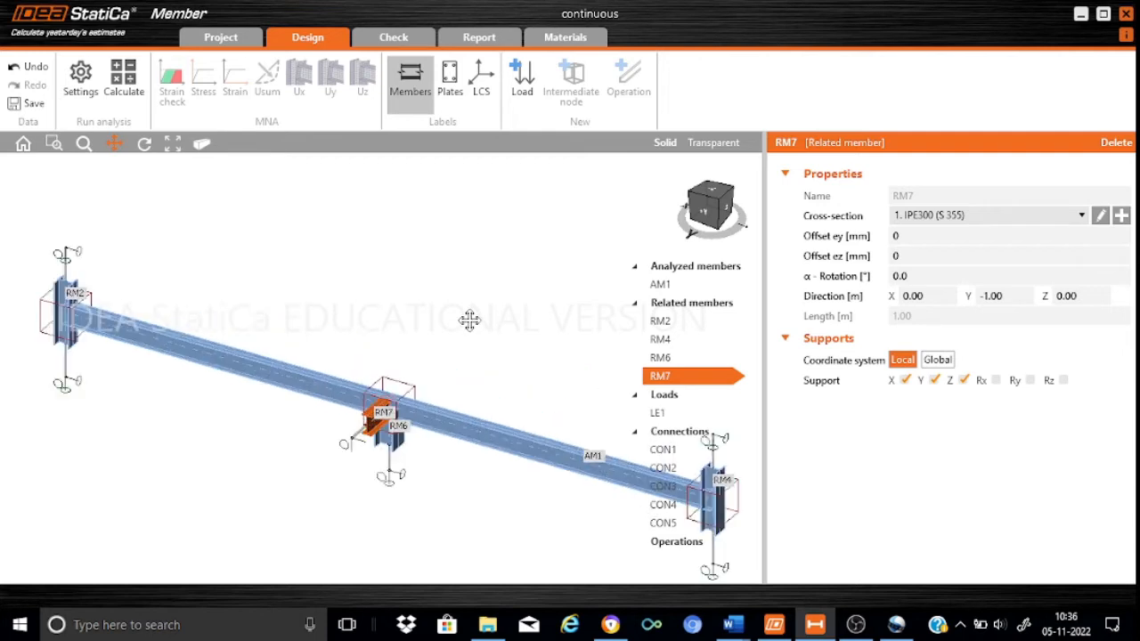
{"action": "left_click_drag", "start_coordinate": [432, 308], "coordinate": [369, 277]}
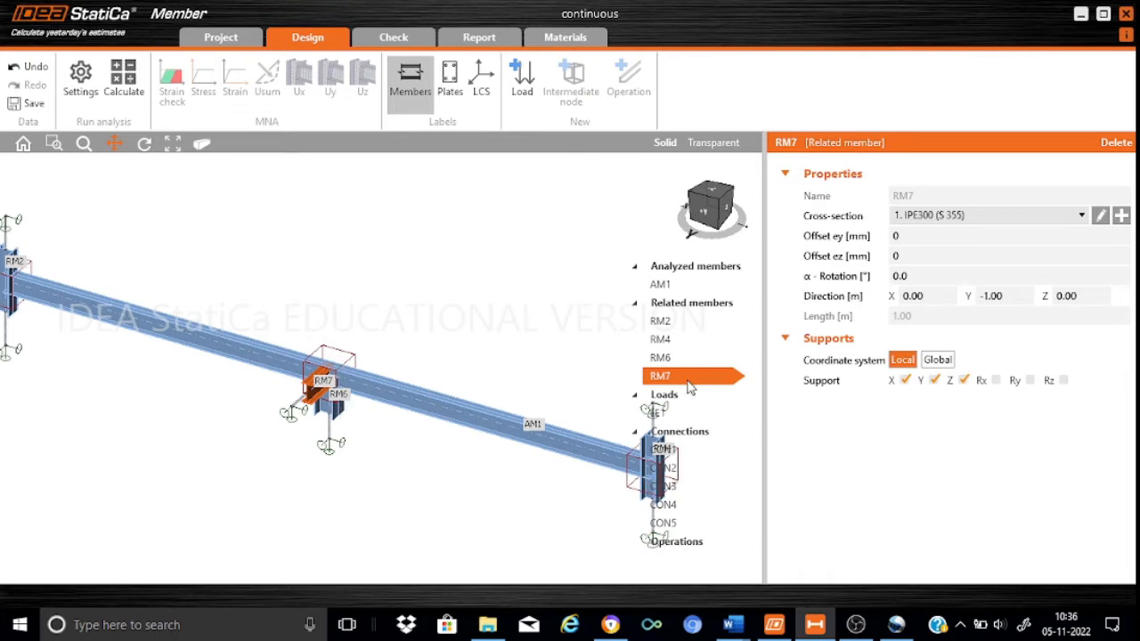
{"action": "left_click_drag", "start_coordinate": [513, 354], "coordinate": [467, 389]}
{"action": "scroll", "coordinate": [466, 389], "scroll_direction": "down", "scroll_amount": 3}
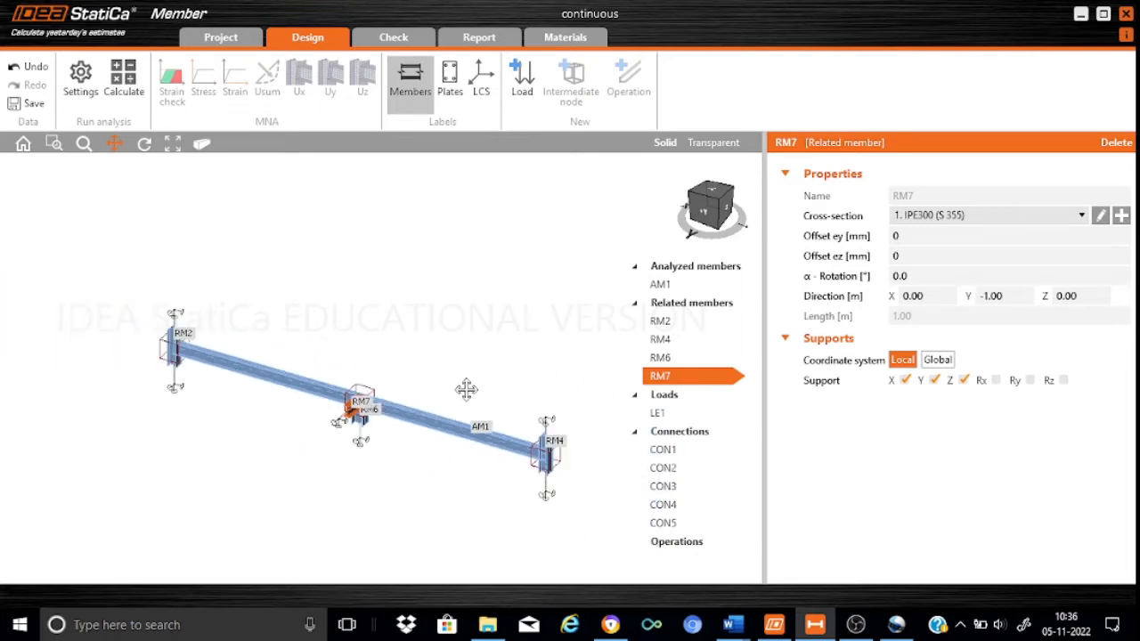
{"action": "scroll", "coordinate": [418, 435], "scroll_direction": "up", "scroll_amount": 3}
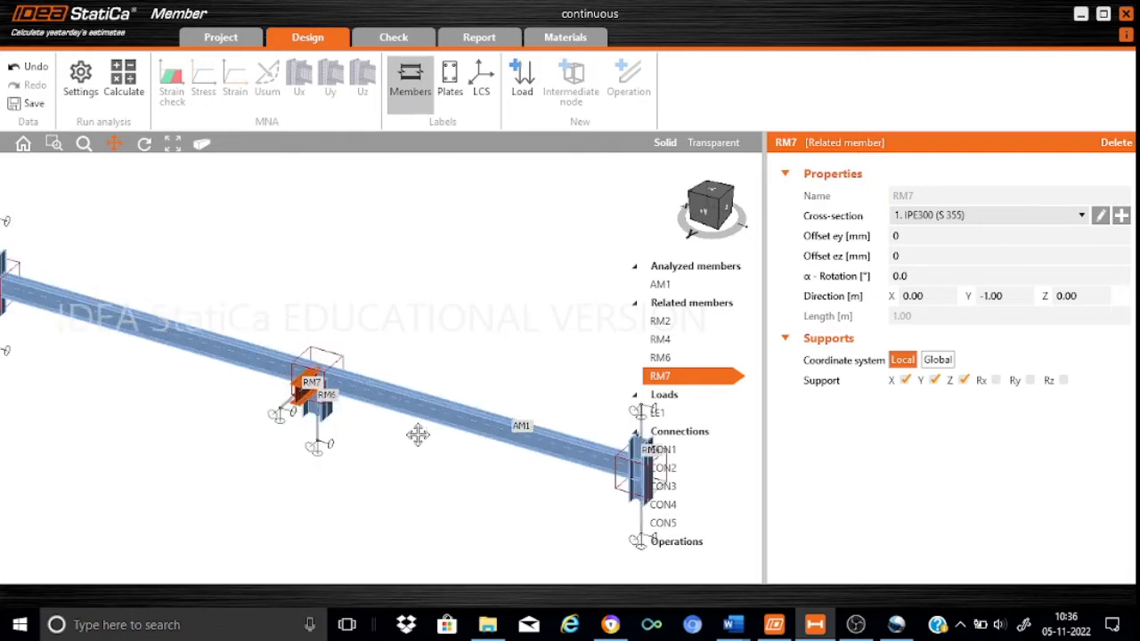
{"action": "left_click_drag", "start_coordinate": [417, 435], "coordinate": [330, 429]}
{"action": "scroll", "coordinate": [331, 429], "scroll_direction": "down", "scroll_amount": 1}
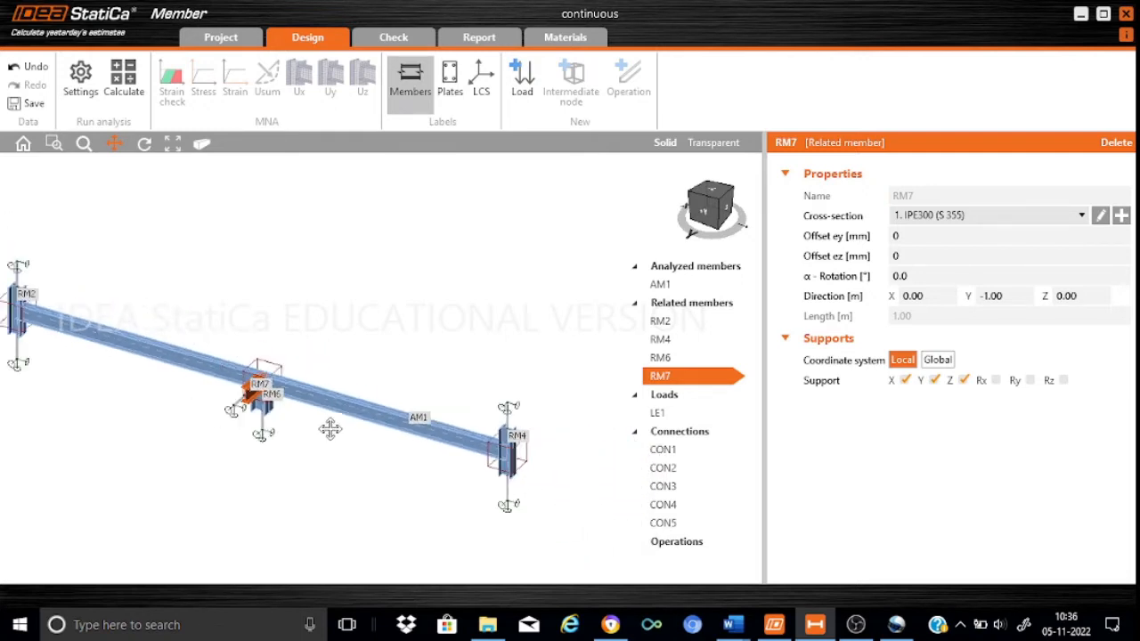
Step: Set the check type of load LE1 to ULS
{"action": "left_click", "coordinate": [662, 412]}
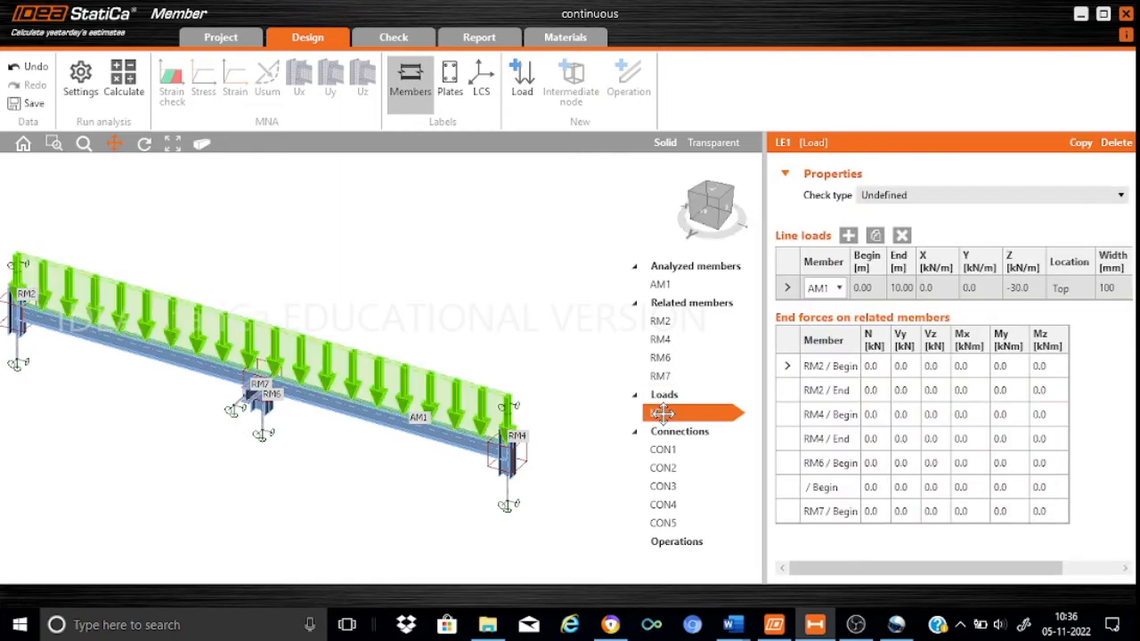
{"action": "left_click", "coordinate": [1122, 197]}
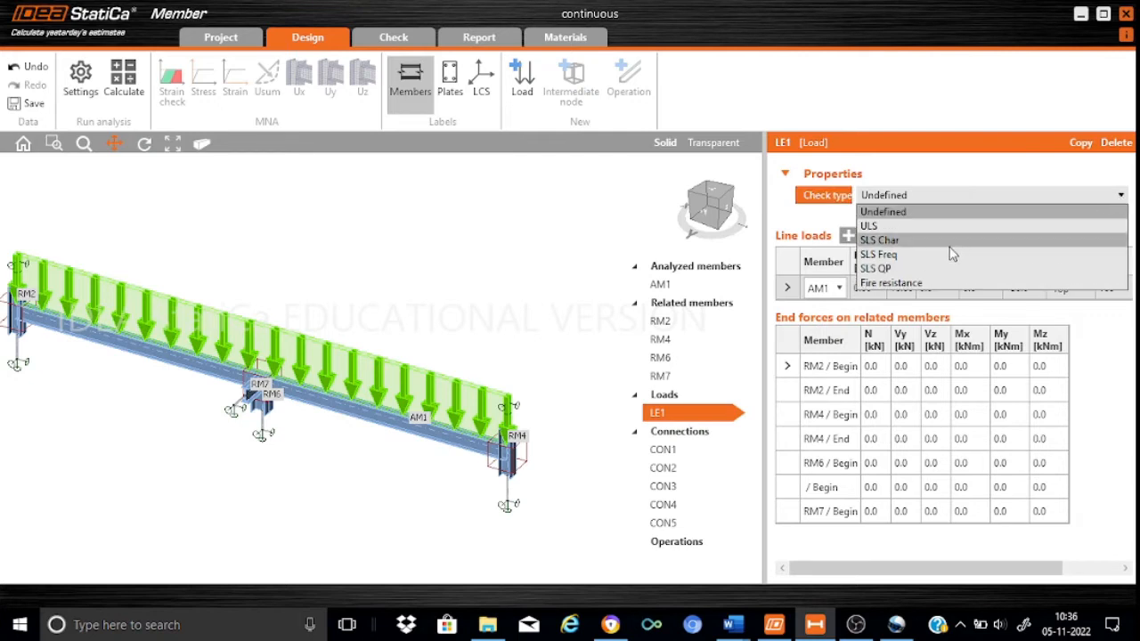
{"action": "left_click", "coordinate": [892, 226]}
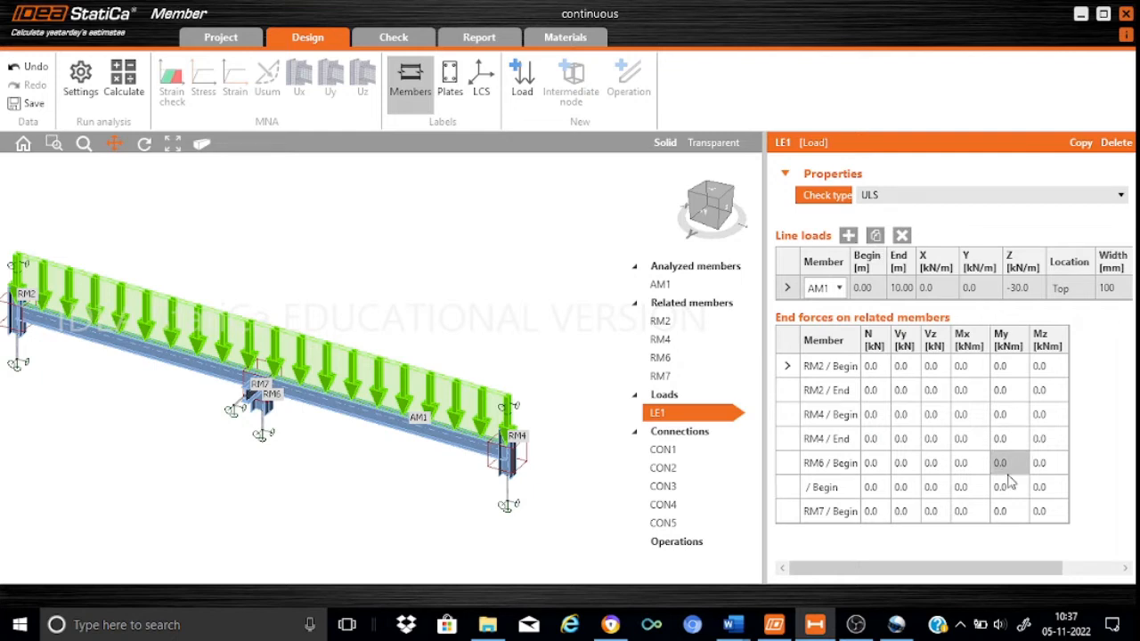
Step: Set the Z component of the line load on analyzed member AM1 to -100 kN/m
{"action": "left_click_drag", "start_coordinate": [977, 574], "coordinate": [996, 577]}
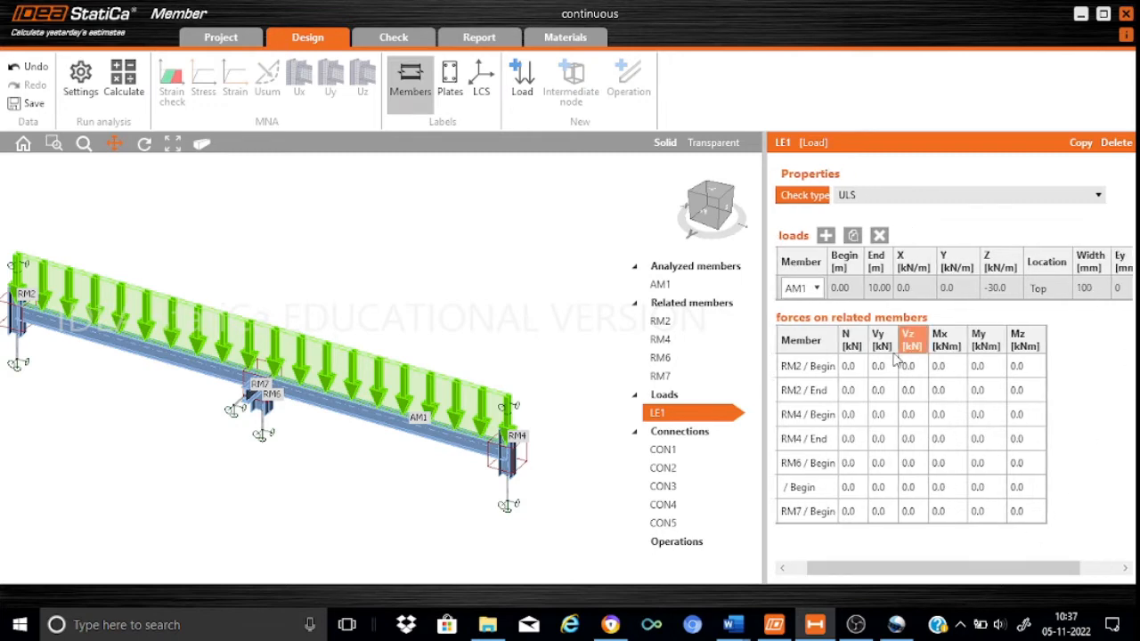
{"action": "scroll", "coordinate": [558, 412], "scroll_direction": "up", "scroll_amount": 3}
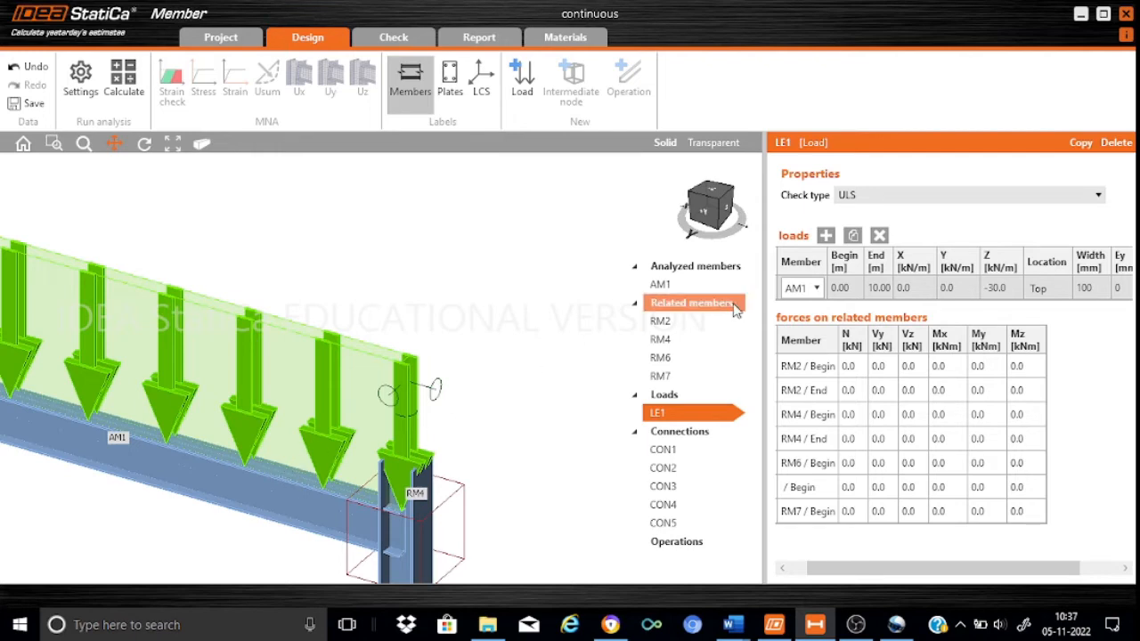
{"action": "scroll", "coordinate": [564, 367], "scroll_direction": "down", "scroll_amount": 3}
{"action": "scroll", "coordinate": [564, 367], "scroll_direction": "down", "scroll_amount": 2}
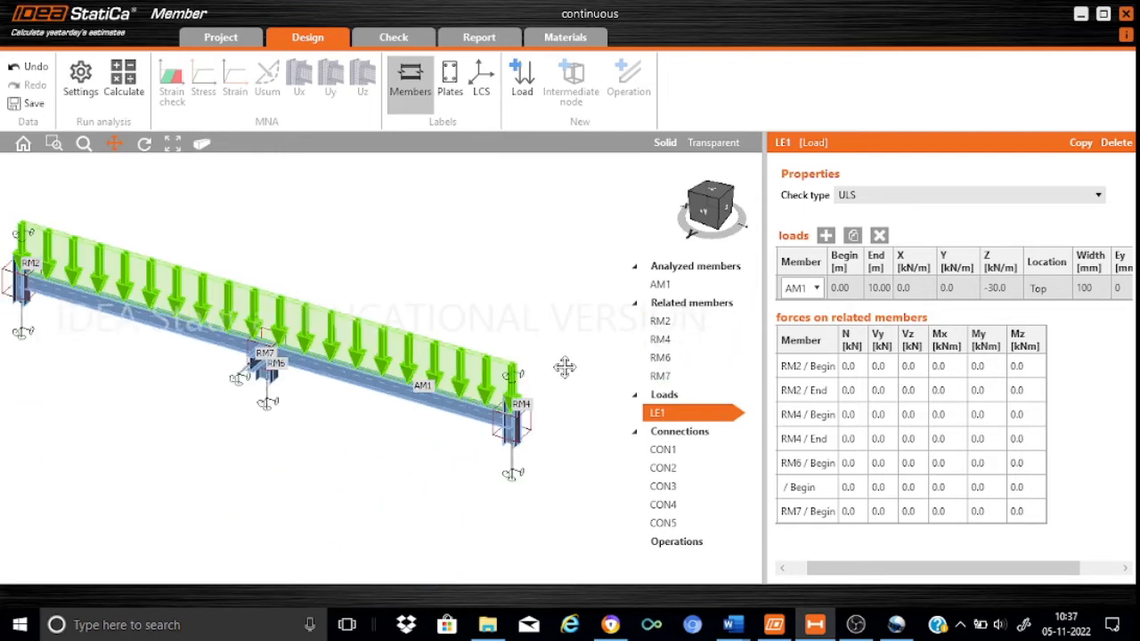
{"action": "left_click", "coordinate": [1009, 287]}
{"action": "type", "text": "-1"}
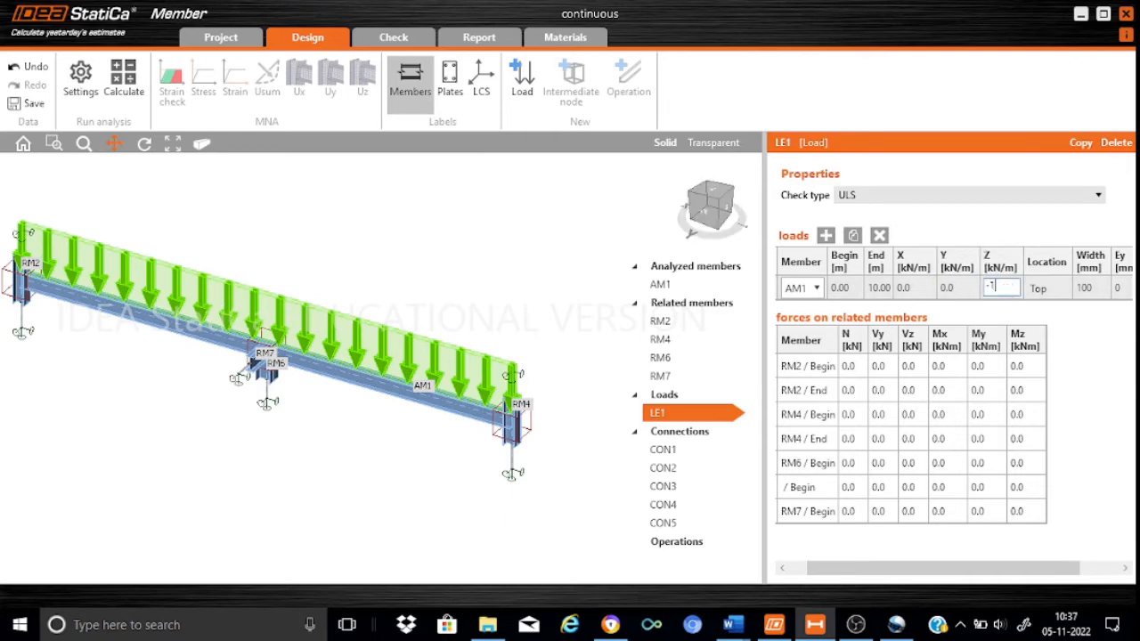
{"action": "type", "text": "00"}
{"action": "left_click", "coordinate": [1042, 288]}
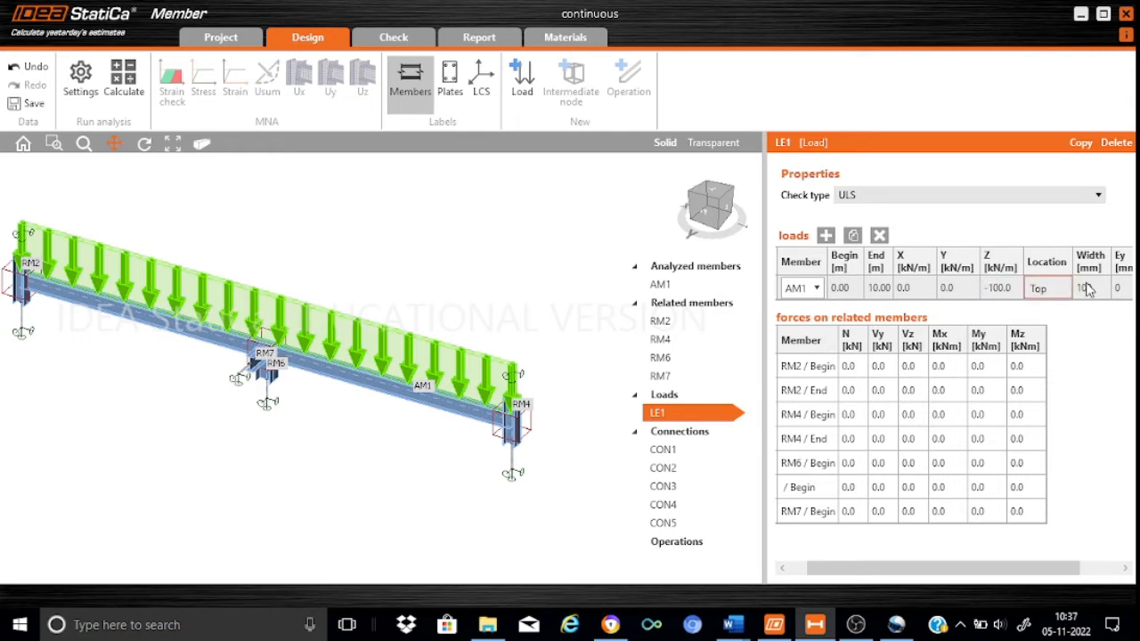
{"action": "left_click_drag", "start_coordinate": [987, 574], "coordinate": [1017, 574]}
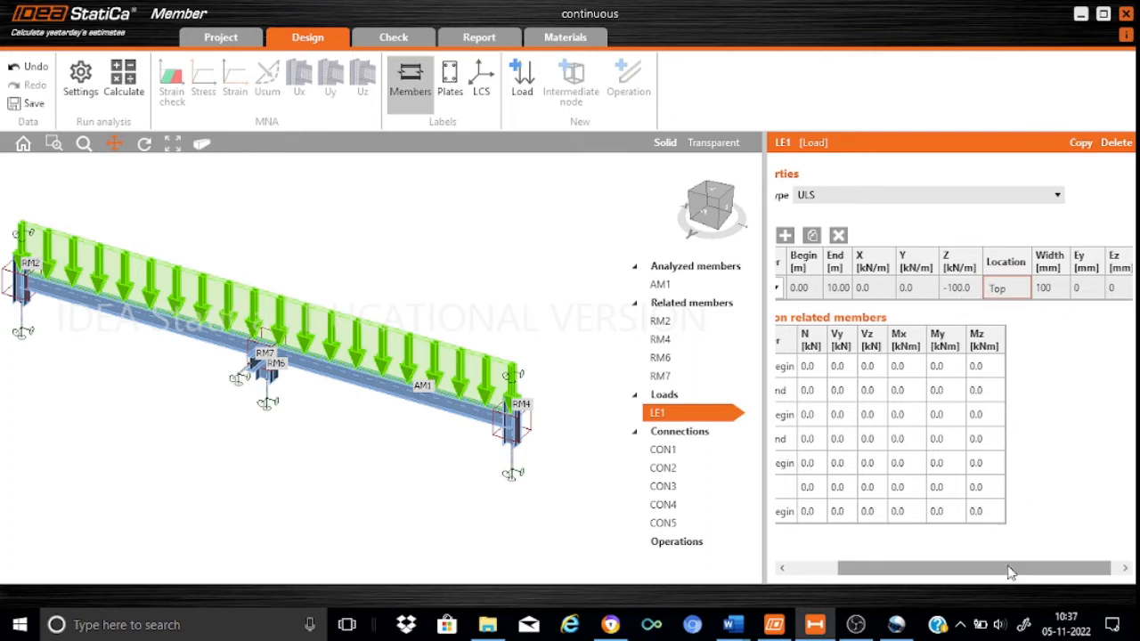
Step: Add a second load with a line load on member AM1 and set its check type to SLS Char
{"action": "left_click_drag", "start_coordinate": [1010, 570], "coordinate": [864, 566]}
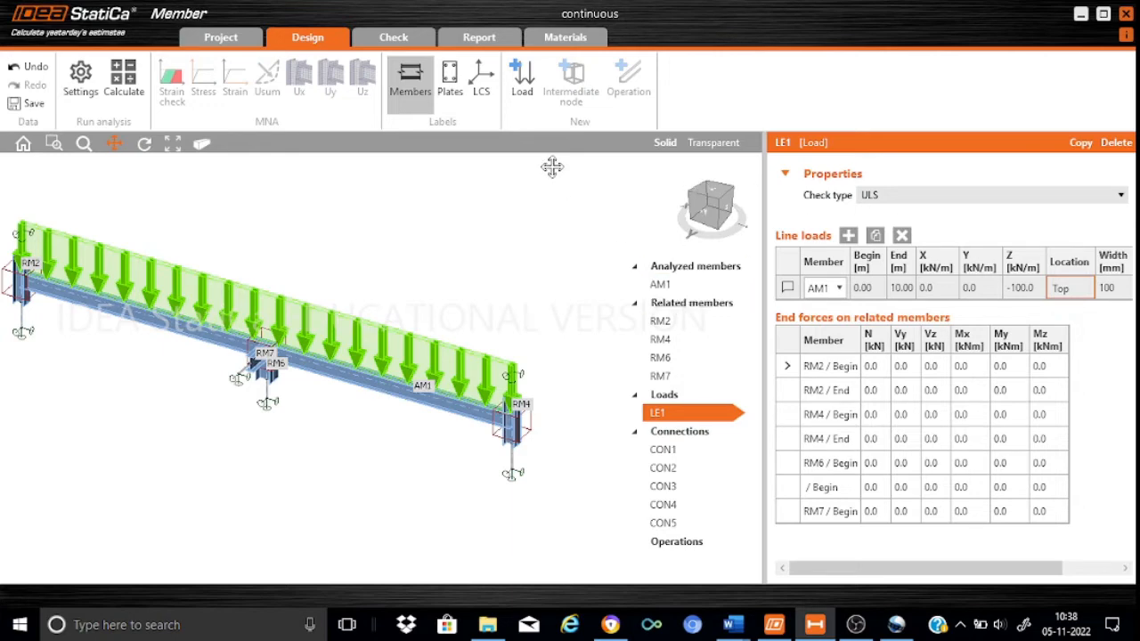
{"action": "left_click", "coordinate": [523, 75]}
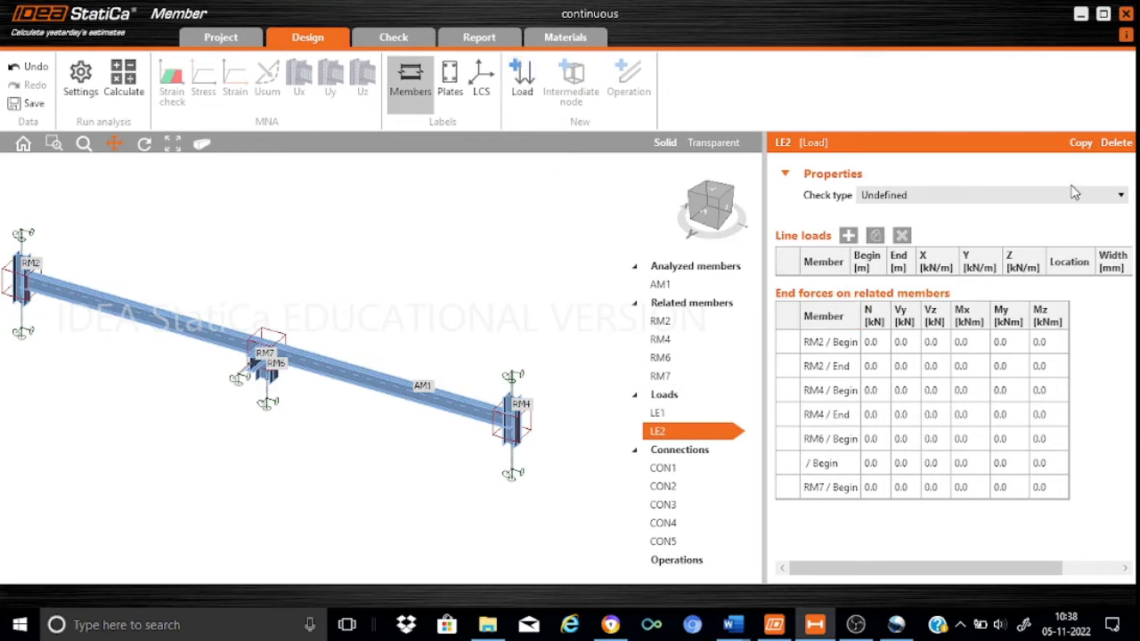
{"action": "left_click", "coordinate": [848, 236]}
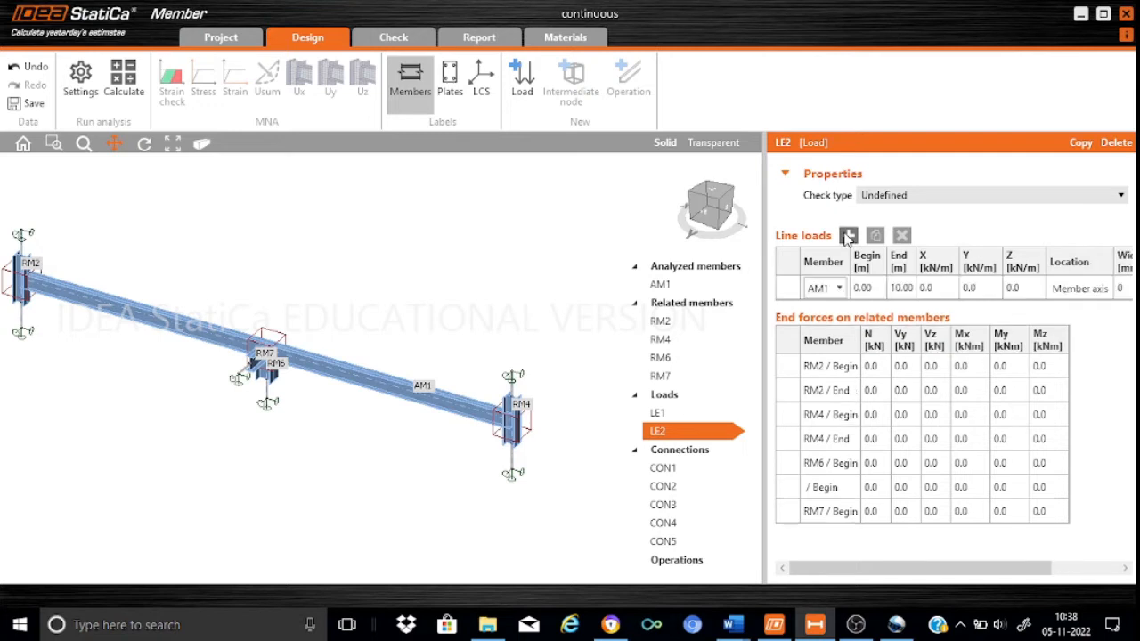
{"action": "left_click", "coordinate": [1126, 198]}
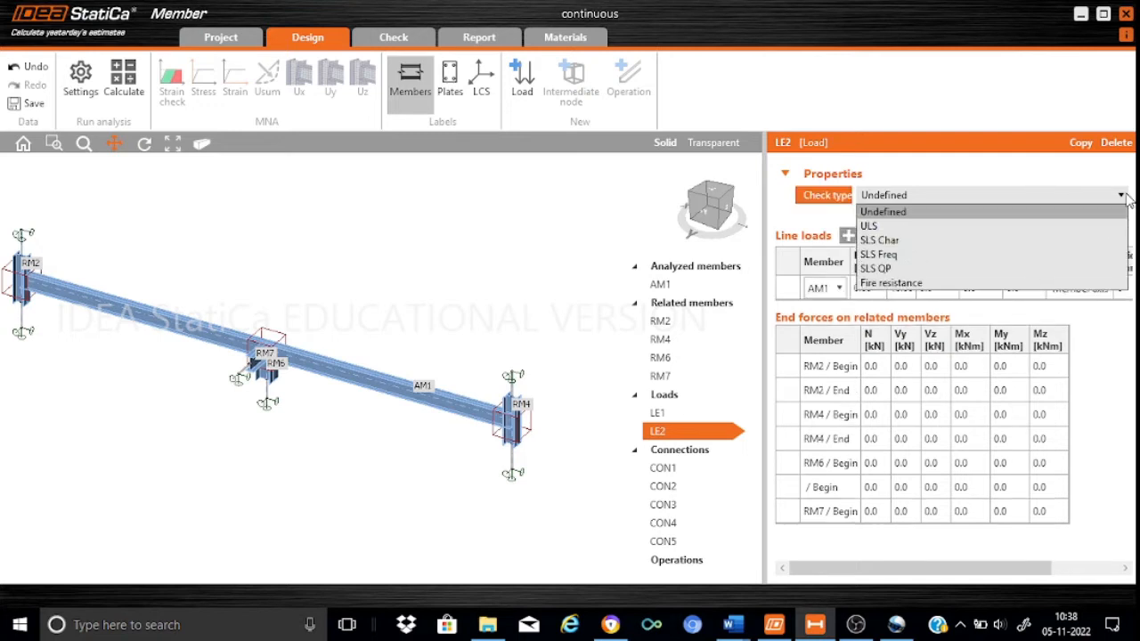
{"action": "left_click", "coordinate": [904, 249]}
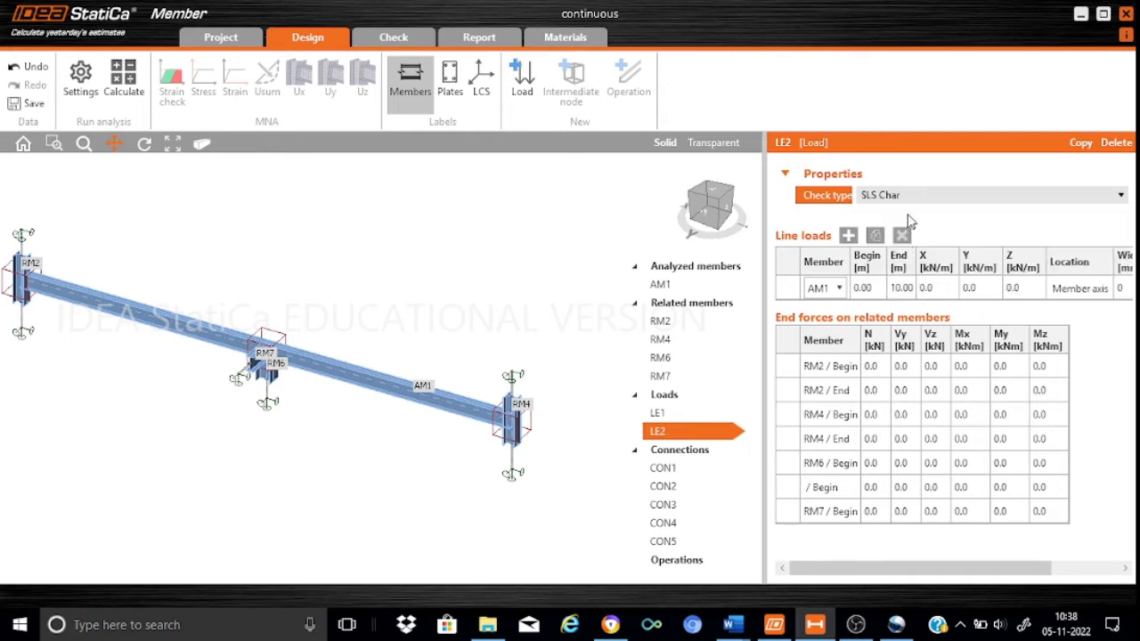
Step: Set the Z component of the SLS line load on AM1 to -30 kN/m
{"action": "left_click", "coordinate": [814, 296]}
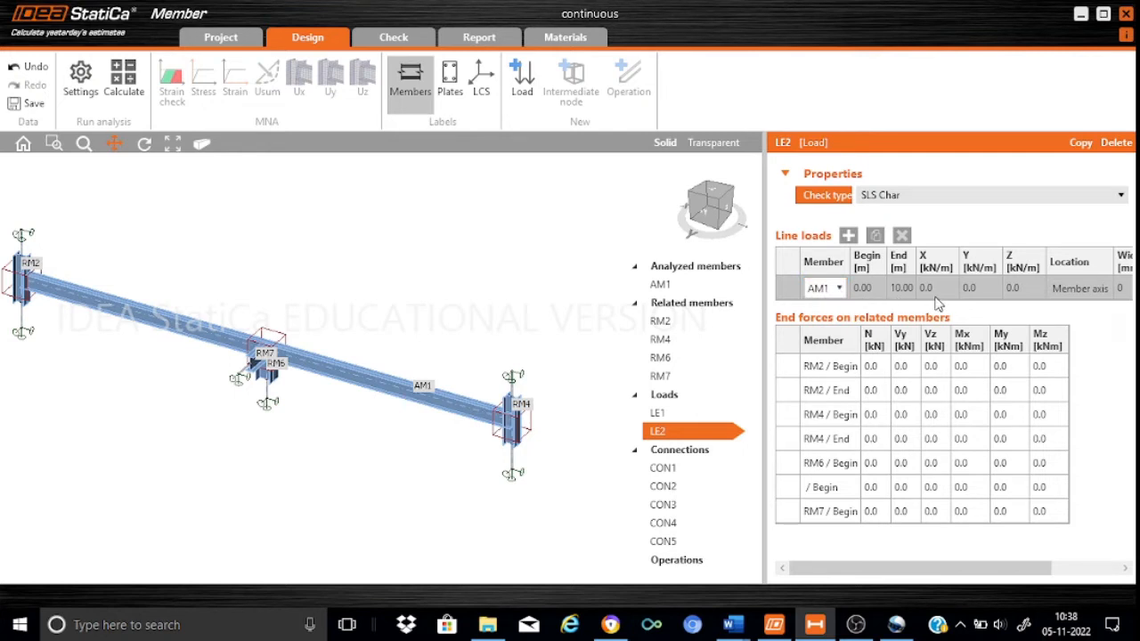
{"action": "left_click", "coordinate": [1024, 286]}
{"action": "type", "text": "-30"}
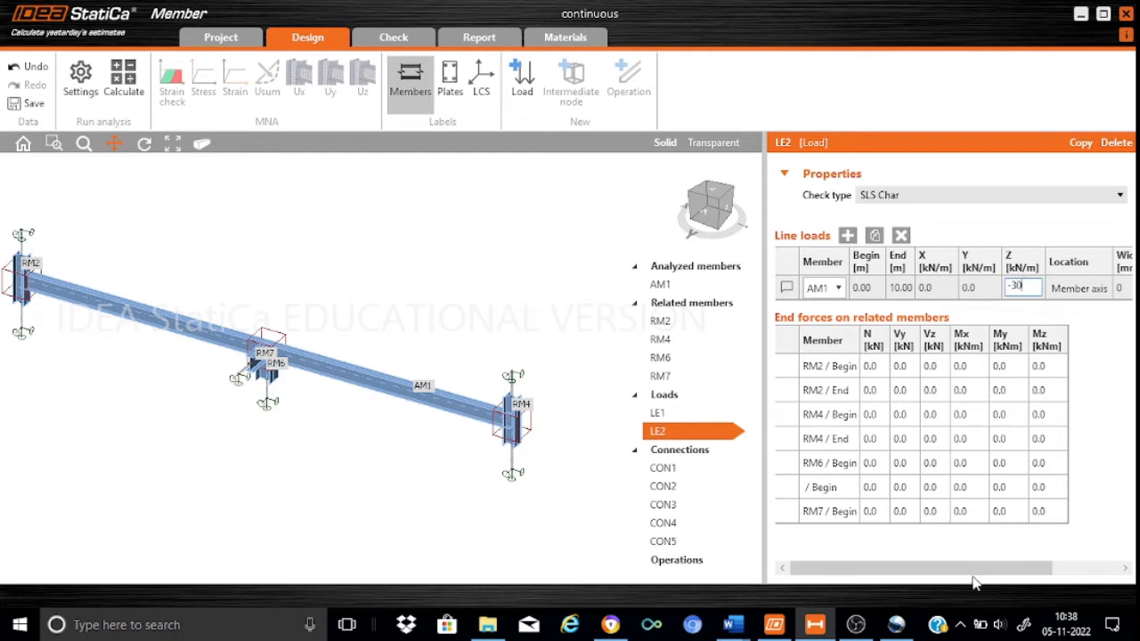
{"action": "left_click_drag", "start_coordinate": [974, 568], "coordinate": [1093, 571]}
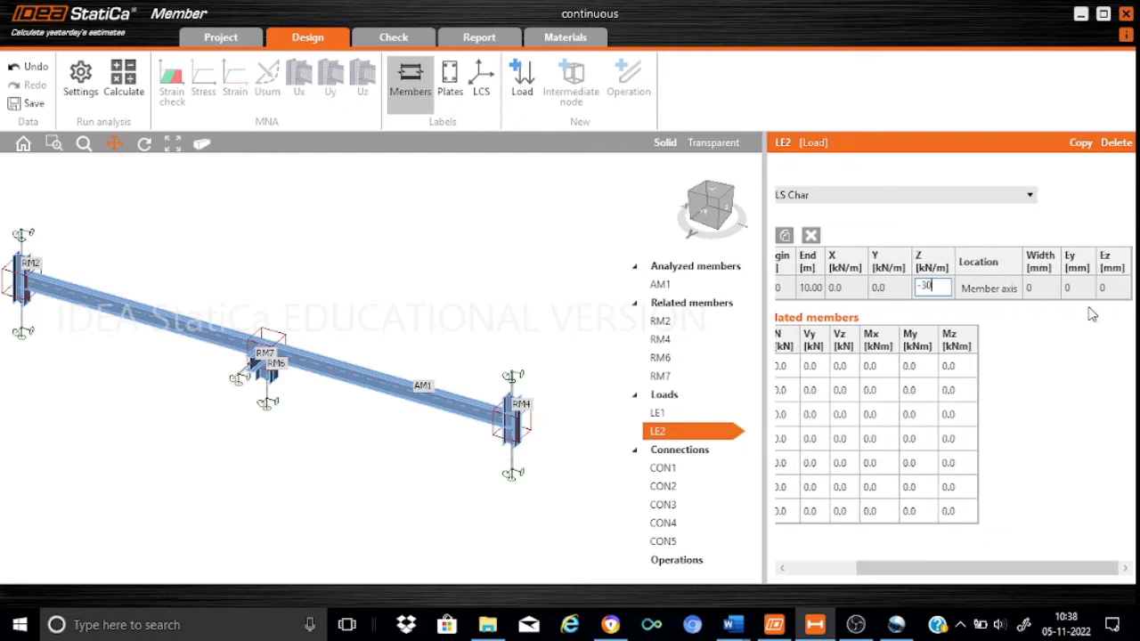
{"action": "left_click", "coordinate": [1047, 294]}
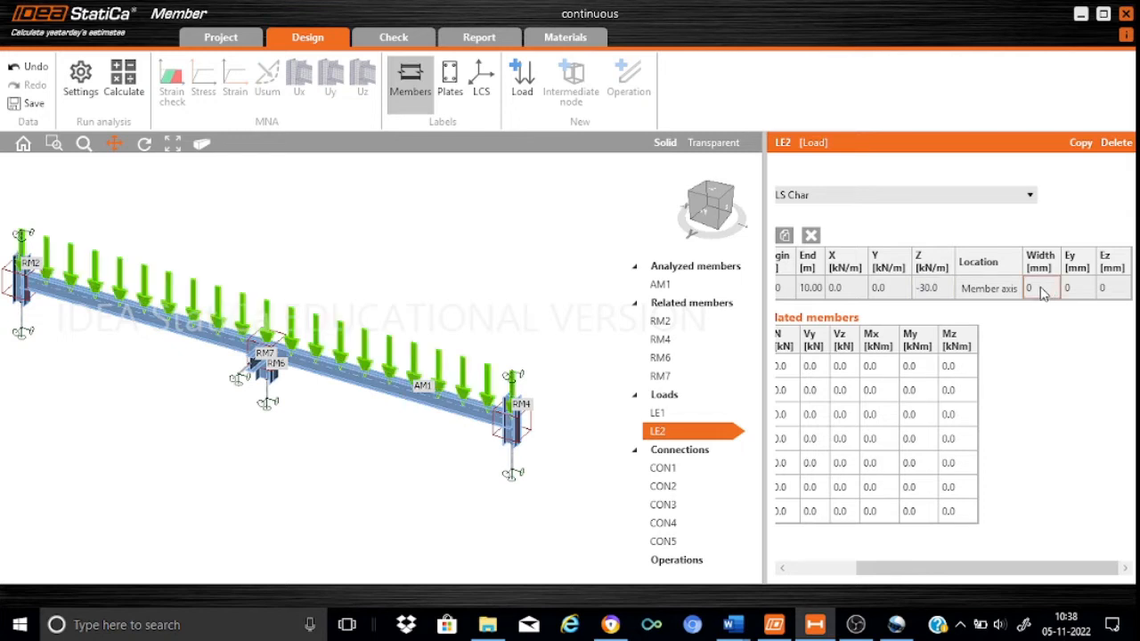
Step: Set the SLS line load's location to Top and its width to 100 mm
{"action": "left_click", "coordinate": [994, 291]}
{"action": "left_click", "coordinate": [1028, 292]}
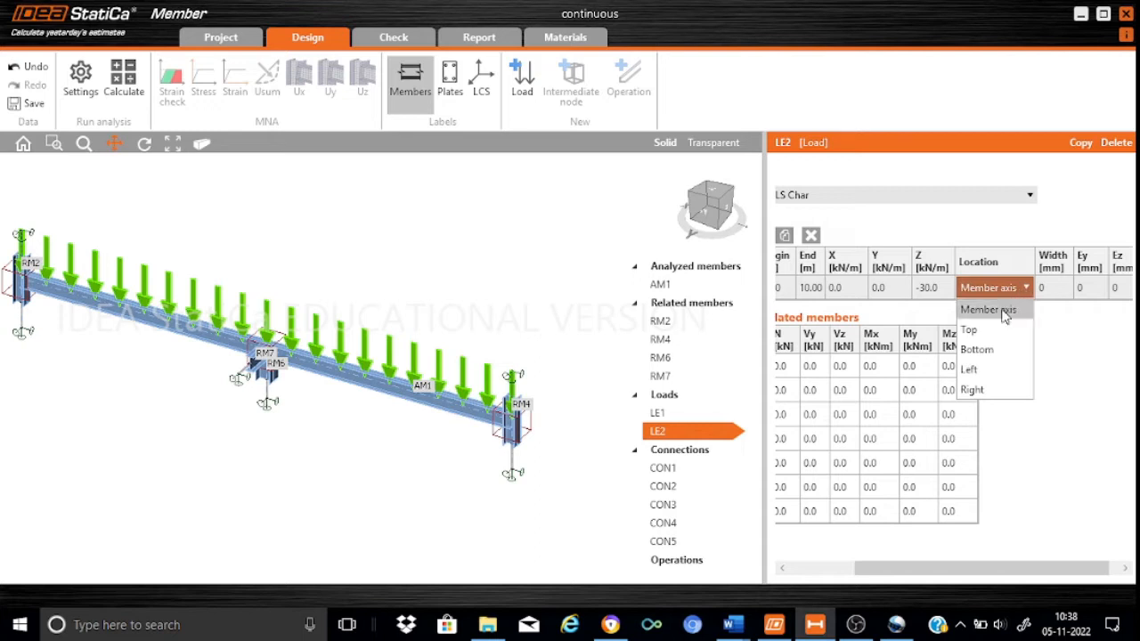
{"action": "left_click", "coordinate": [985, 334]}
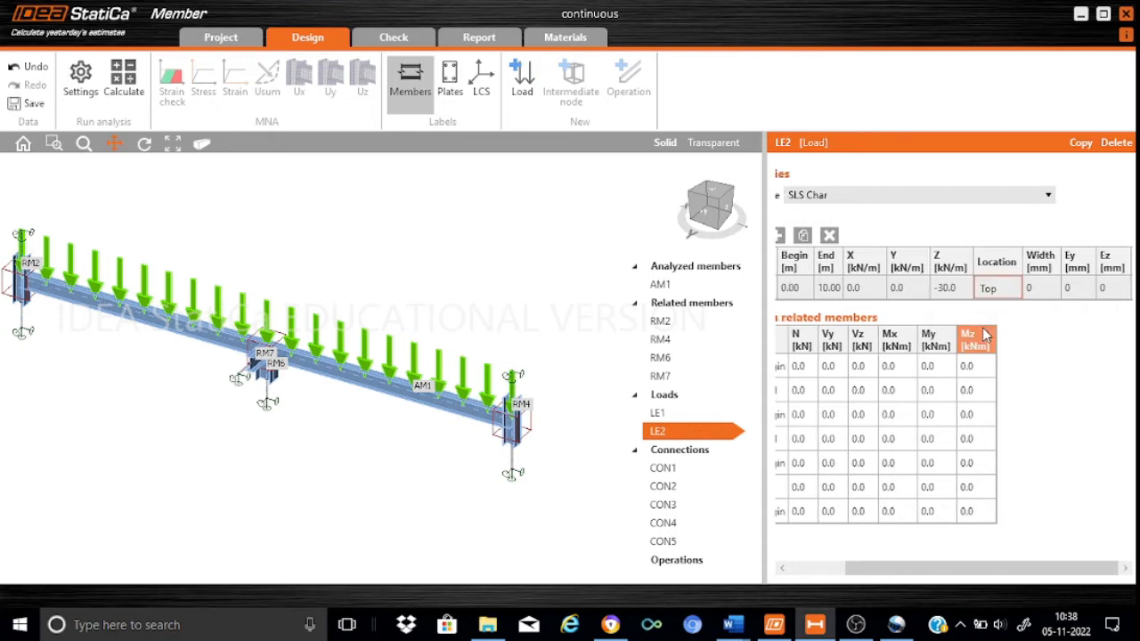
{"action": "left_click", "coordinate": [1040, 287]}
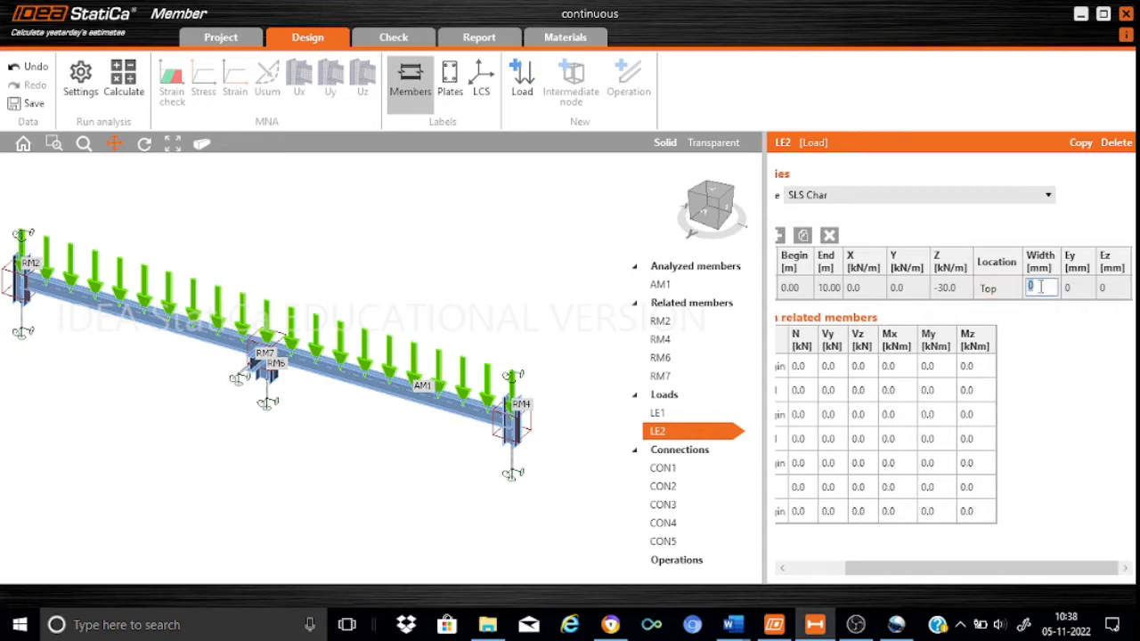
{"action": "type", "text": "100"}
{"action": "key", "text": "Return"}
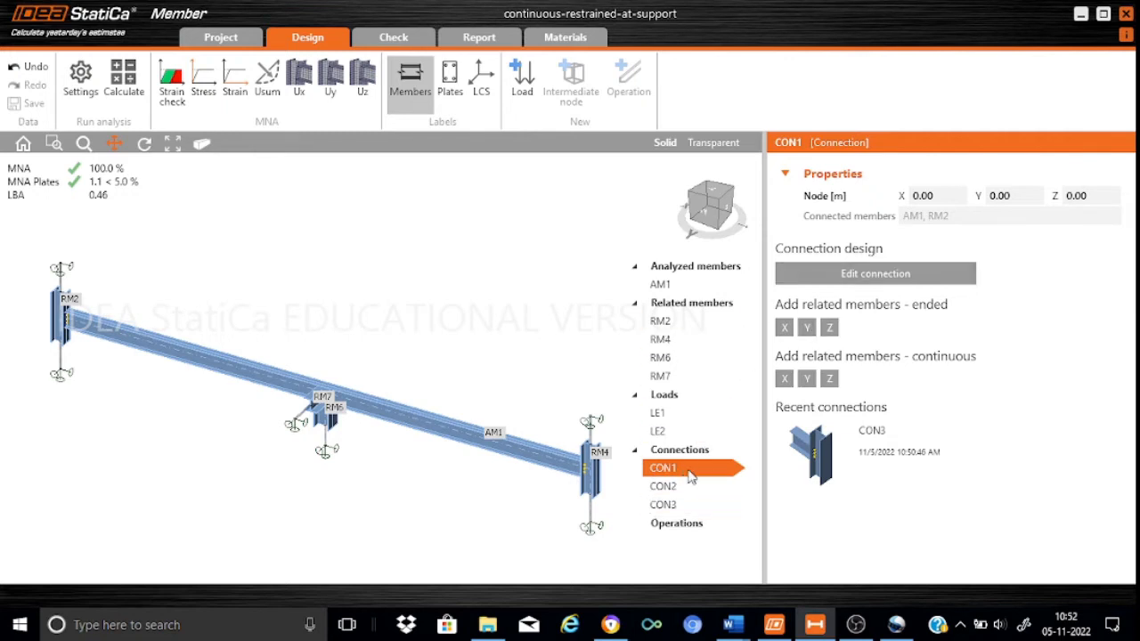
Step: Open the design of connection CON1 in IDEA StatiCa Connection and examine the geometry and properties of end plate EP1
{"action": "left_click", "coordinate": [832, 281]}
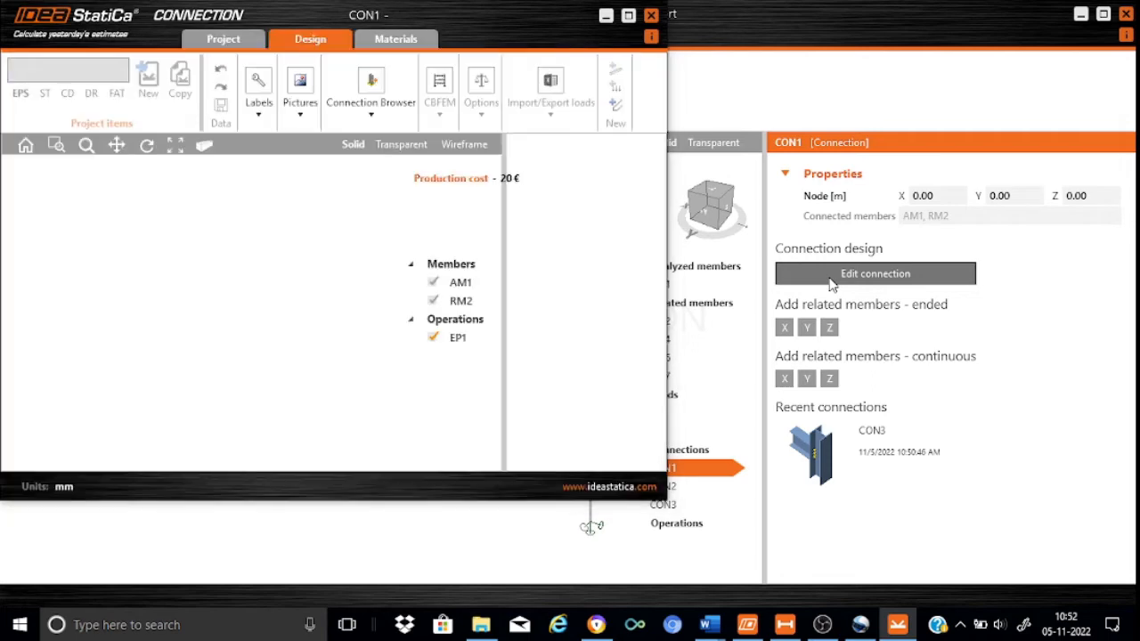
{"action": "left_click", "coordinate": [628, 16]}
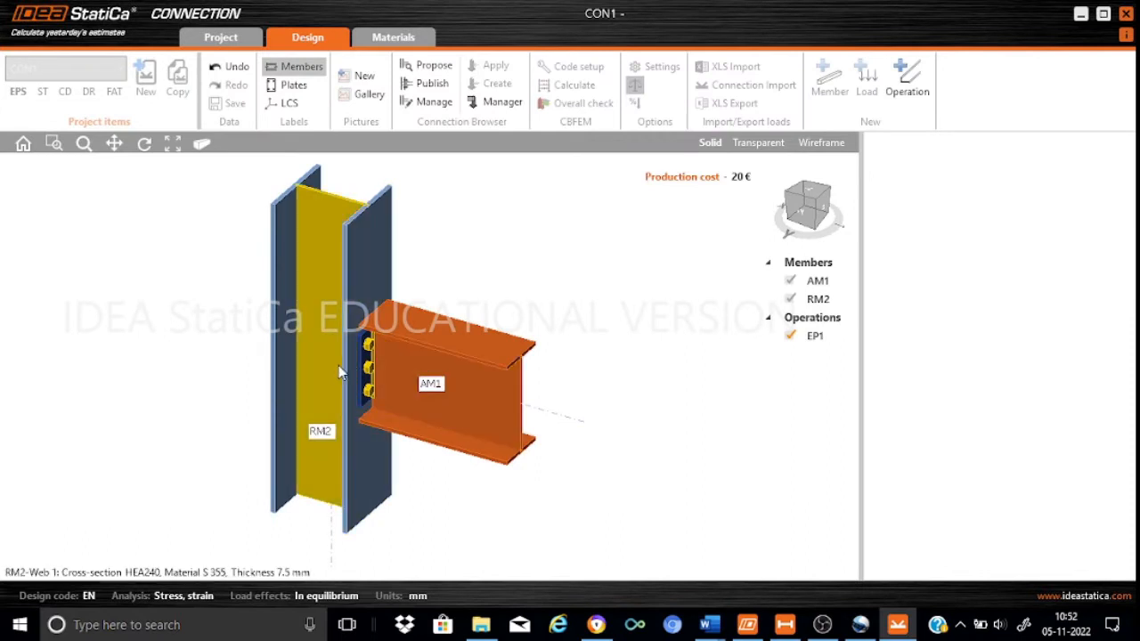
{"action": "left_click", "coordinate": [818, 205]}
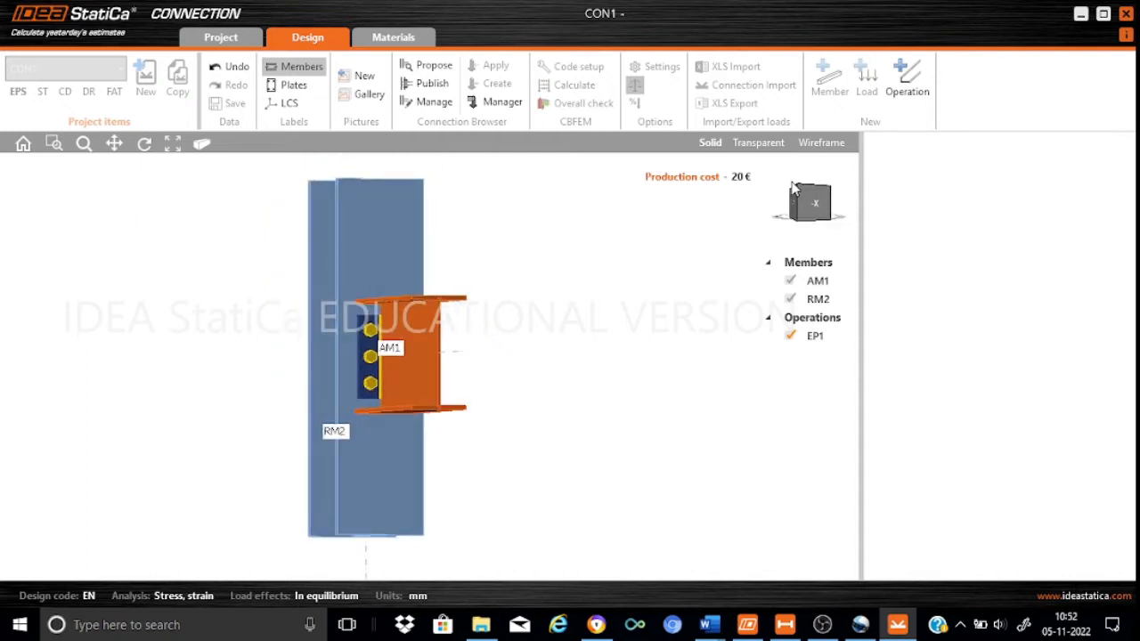
{"action": "mouse_move", "coordinate": [792, 189]}
{"action": "left_mouse_down"}
{"action": "mouse_move", "coordinate": [772, 185]}
{"action": "mouse_move", "coordinate": [809, 200]}
{"action": "left_mouse_up"}
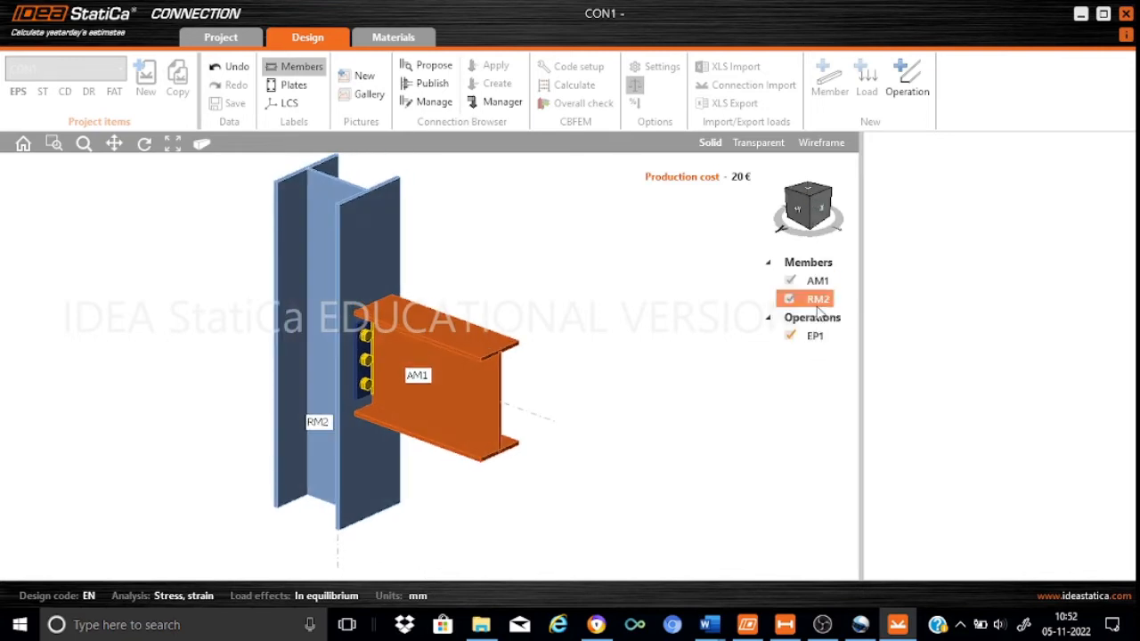
{"action": "left_click", "coordinate": [816, 336]}
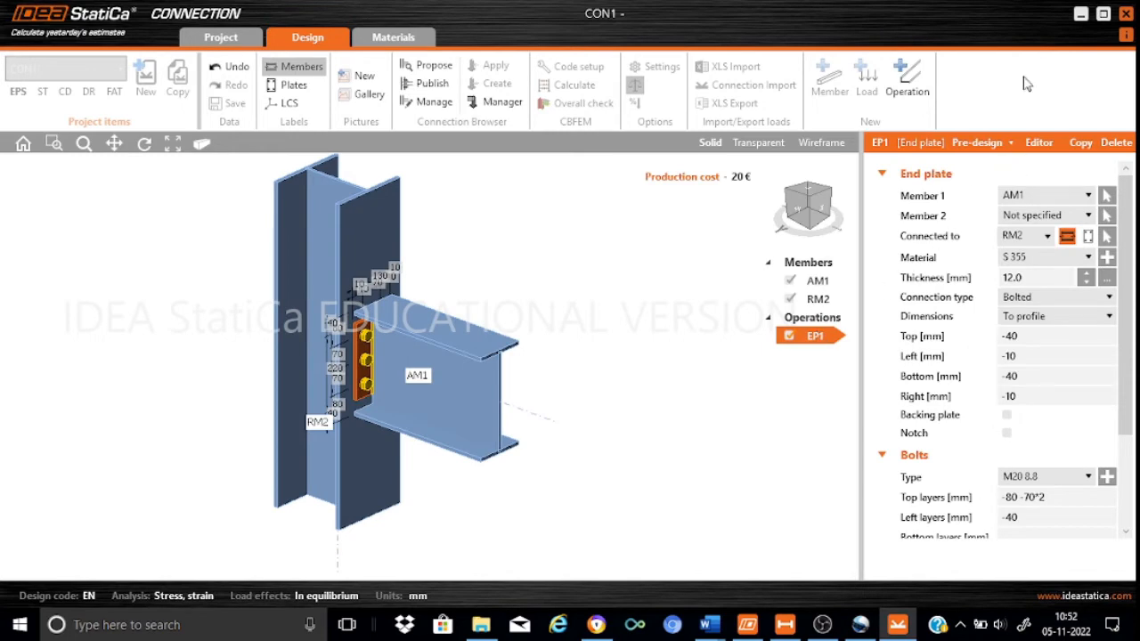
{"action": "left_click", "coordinate": [1080, 15]}
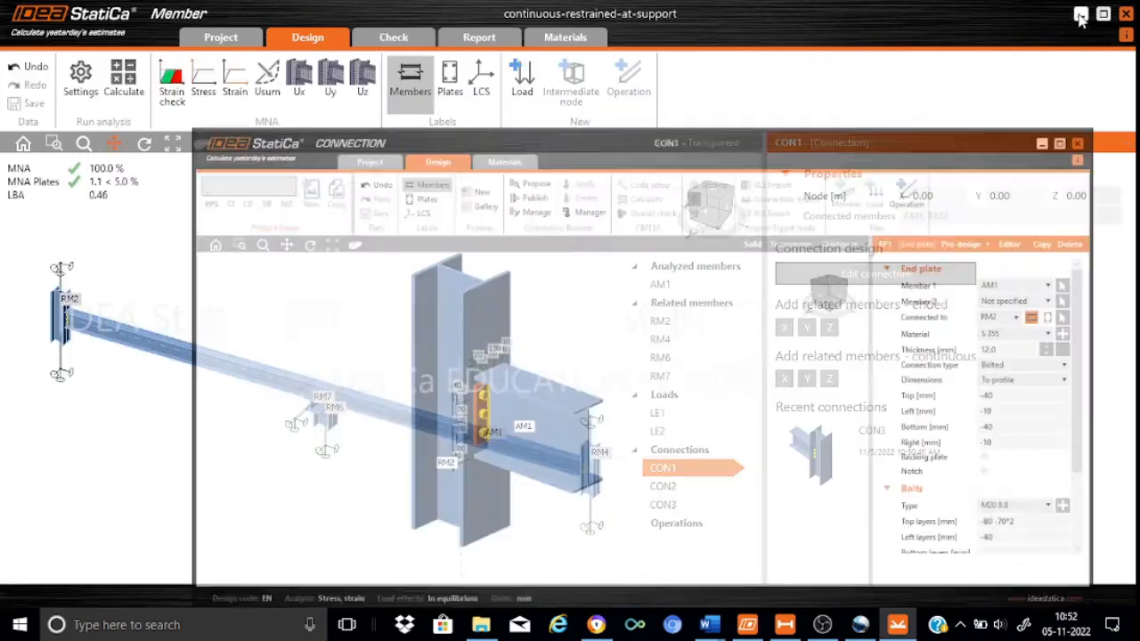
Step: Open the design of mid-span connection CON2 and inspect from several angles how RM6 and RM7 join AM1
{"action": "left_click", "coordinate": [674, 490]}
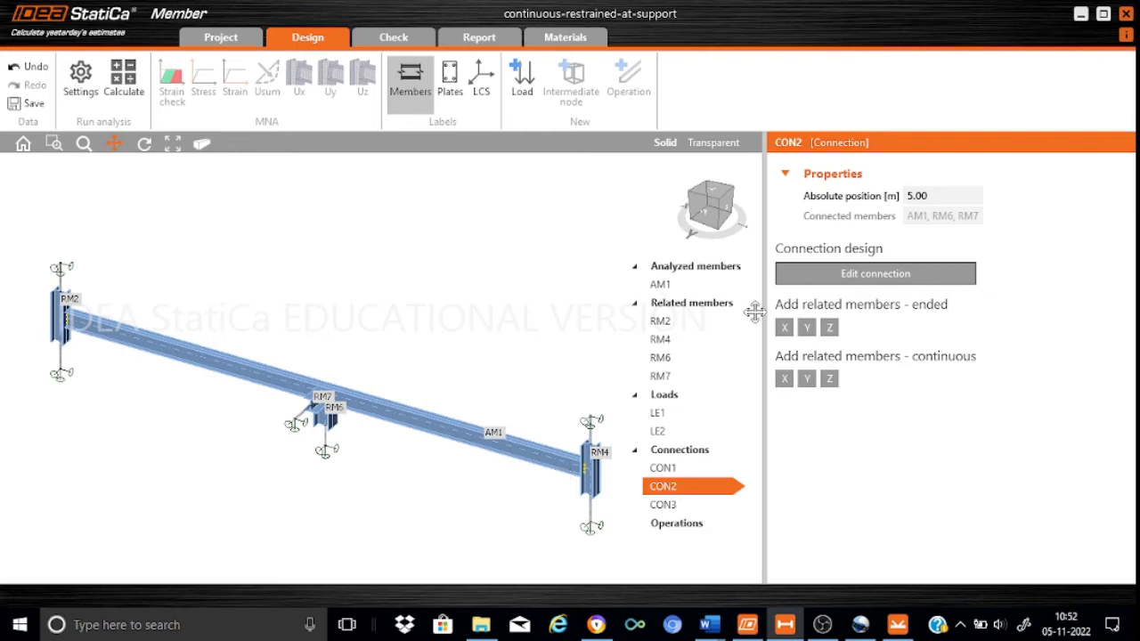
{"action": "left_click", "coordinate": [842, 279]}
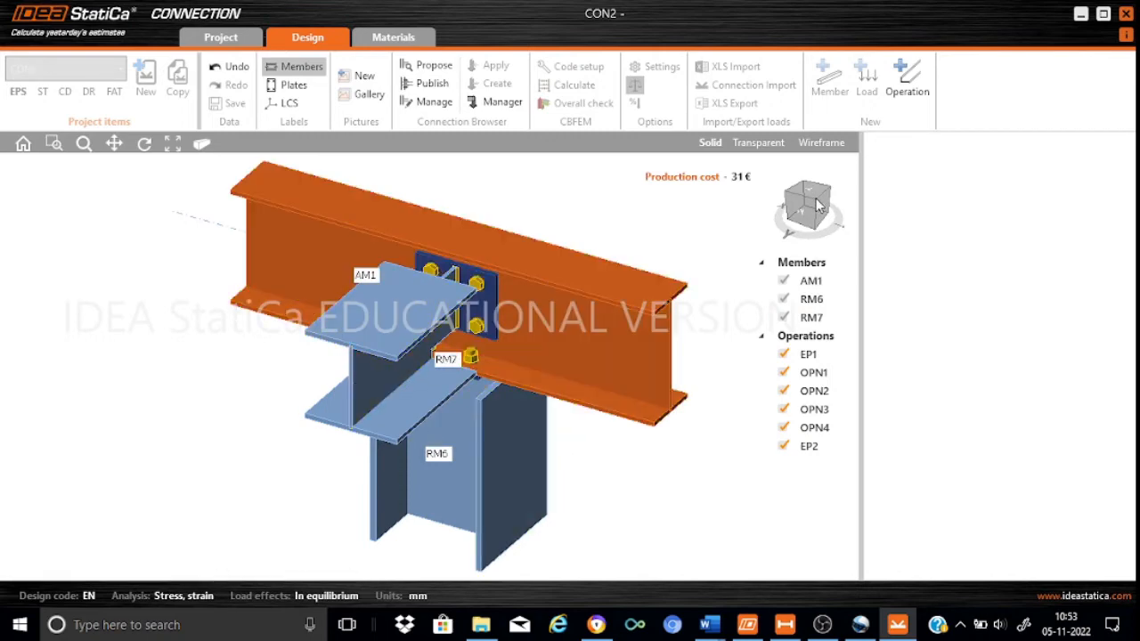
{"action": "left_click", "coordinate": [814, 196]}
{"action": "mouse_move", "coordinate": [797, 177]}
{"action": "left_mouse_down"}
{"action": "mouse_move", "coordinate": [806, 186]}
{"action": "mouse_move", "coordinate": [792, 185]}
{"action": "left_mouse_up"}
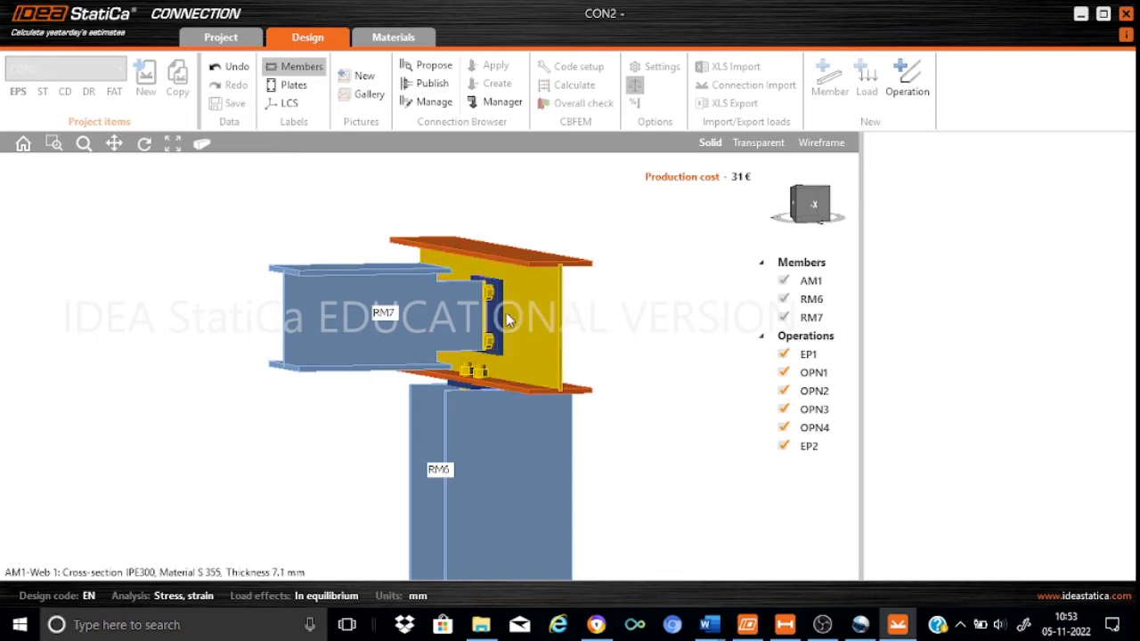
{"action": "left_click", "coordinate": [813, 198]}
{"action": "mouse_move", "coordinate": [813, 198]}
{"action": "left_mouse_down"}
{"action": "mouse_move", "coordinate": [855, 193]}
{"action": "mouse_move", "coordinate": [810, 188]}
{"action": "mouse_move", "coordinate": [749, 203]}
{"action": "mouse_move", "coordinate": [748, 133]}
{"action": "mouse_move", "coordinate": [967, 157]}
{"action": "mouse_move", "coordinate": [855, 178]}
{"action": "mouse_move", "coordinate": [812, 211]}
{"action": "left_mouse_up"}
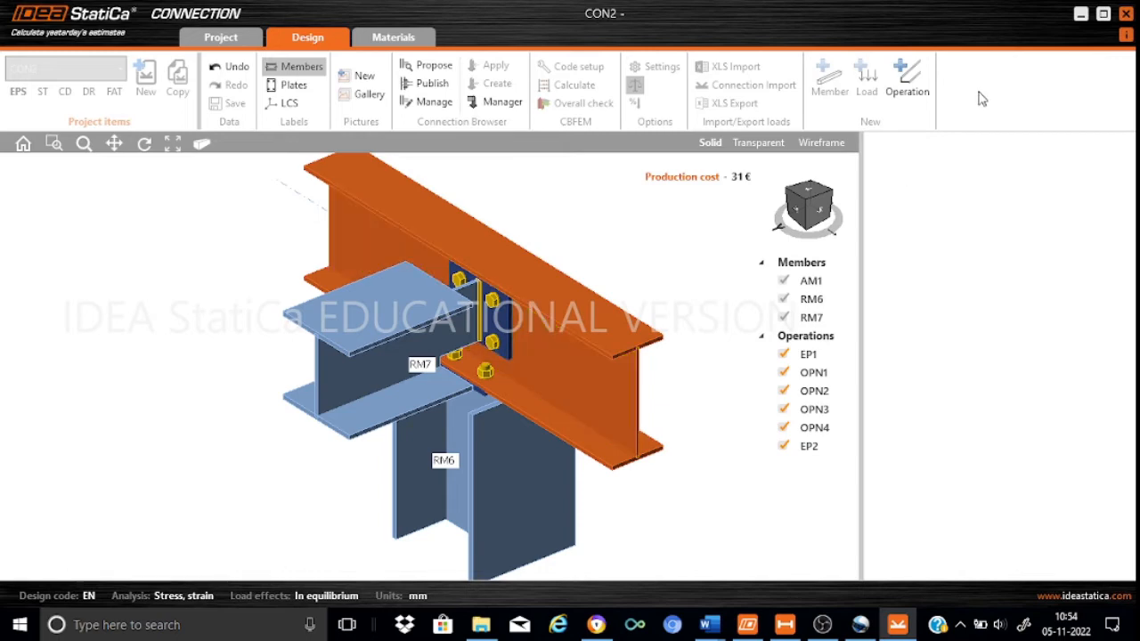
{"action": "left_click", "coordinate": [1080, 13]}
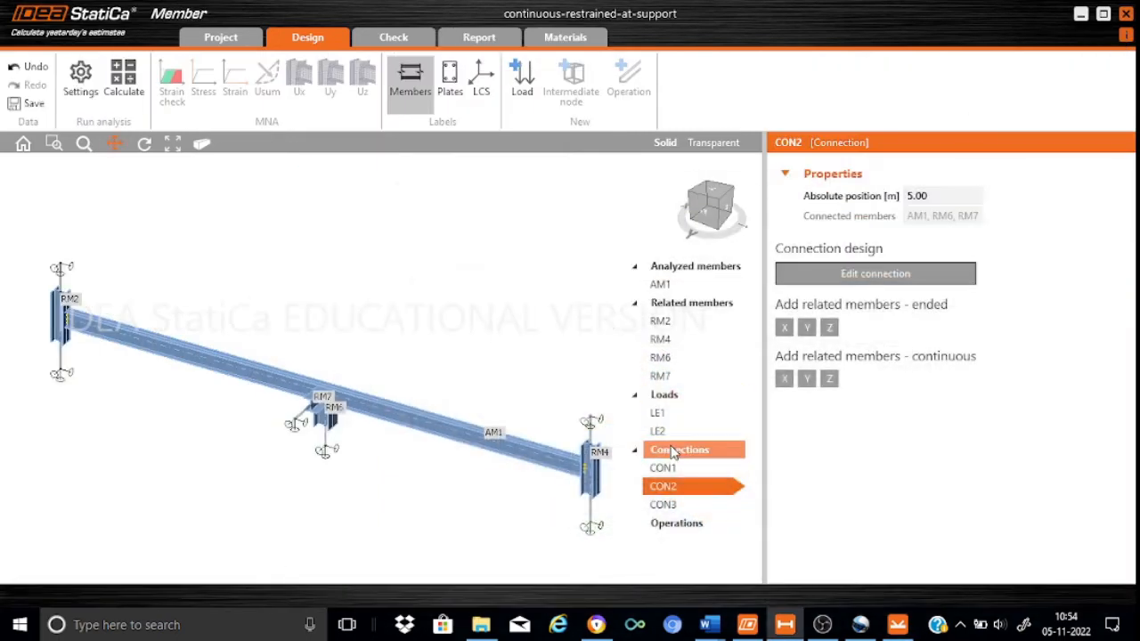
Step: Open the design of connection CON3 and inspect the end plate joint between AM1 and RM4
{"action": "left_click", "coordinate": [662, 505]}
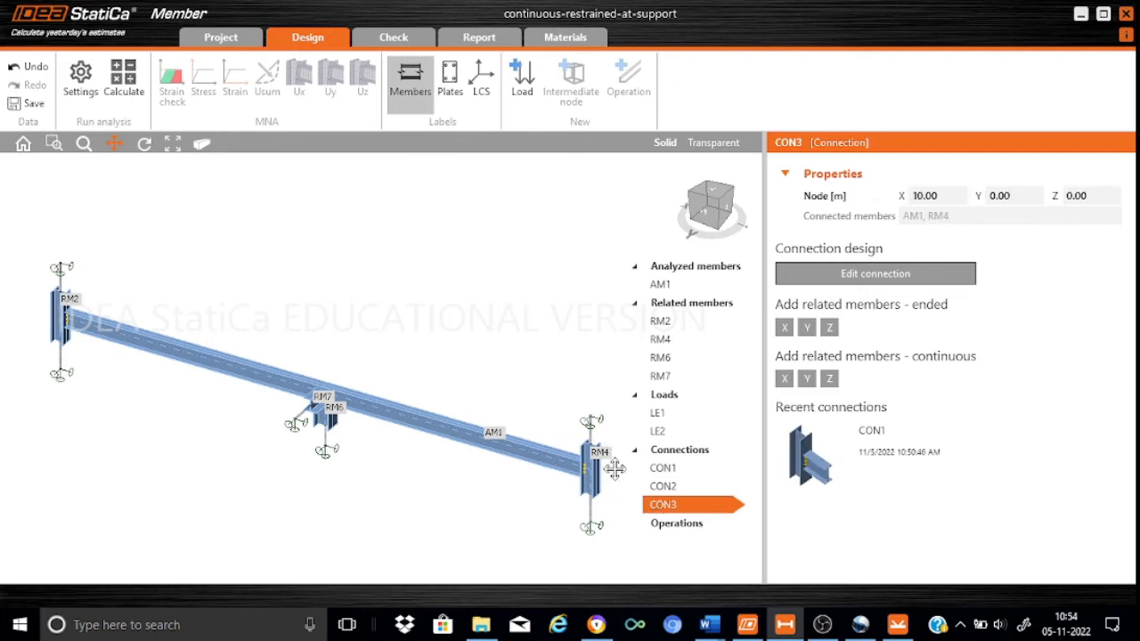
{"action": "left_click", "coordinate": [660, 486]}
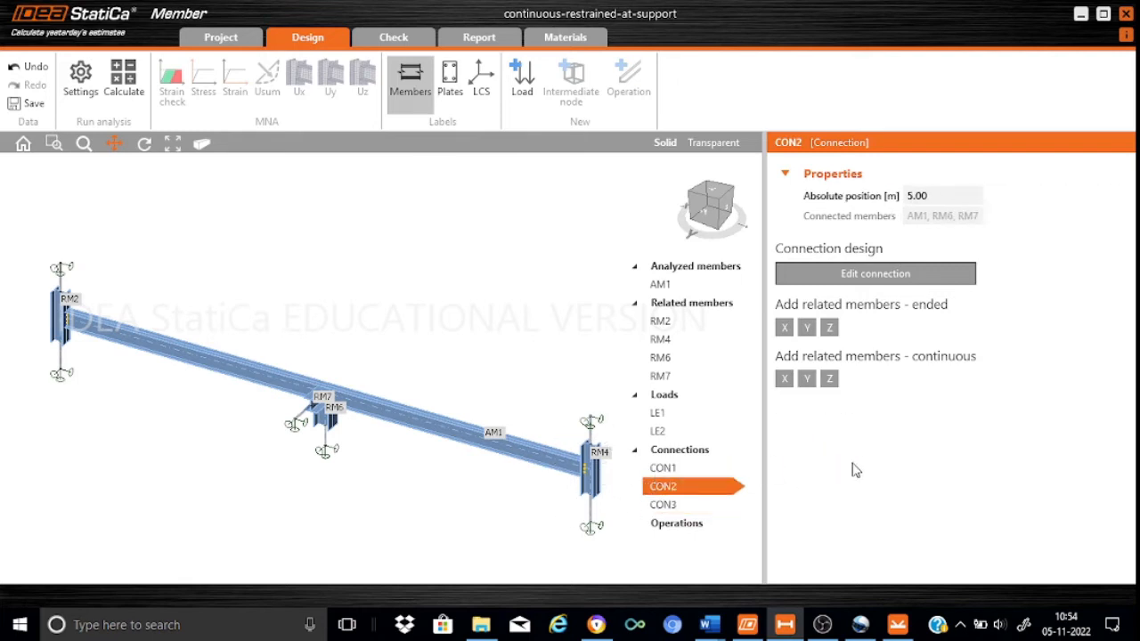
{"action": "left_click", "coordinate": [682, 513]}
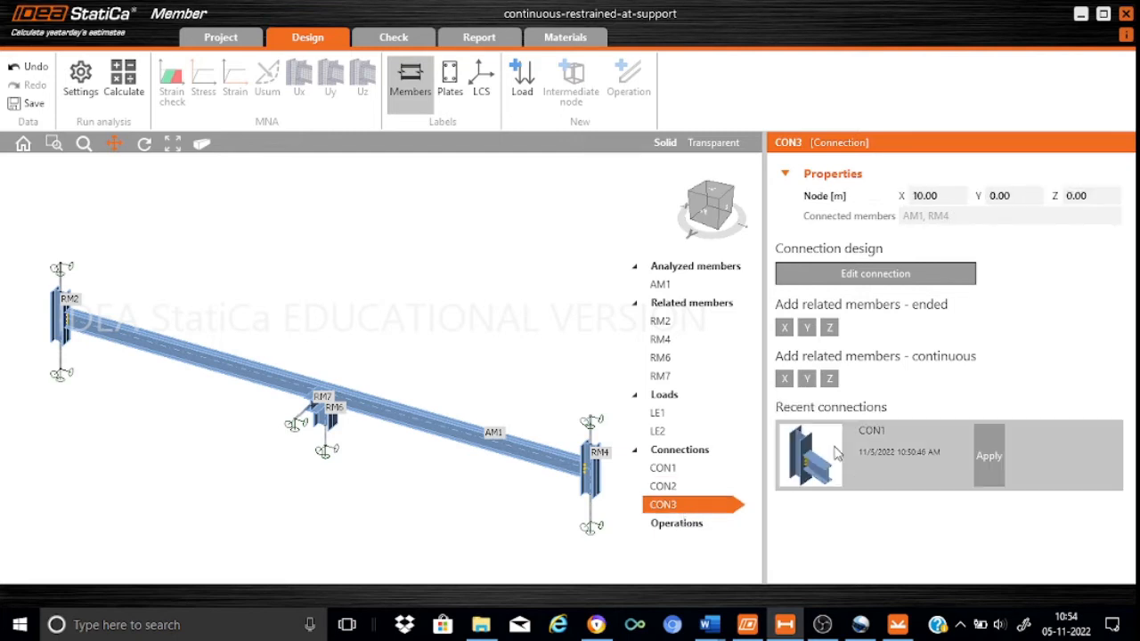
{"action": "left_click", "coordinate": [904, 280]}
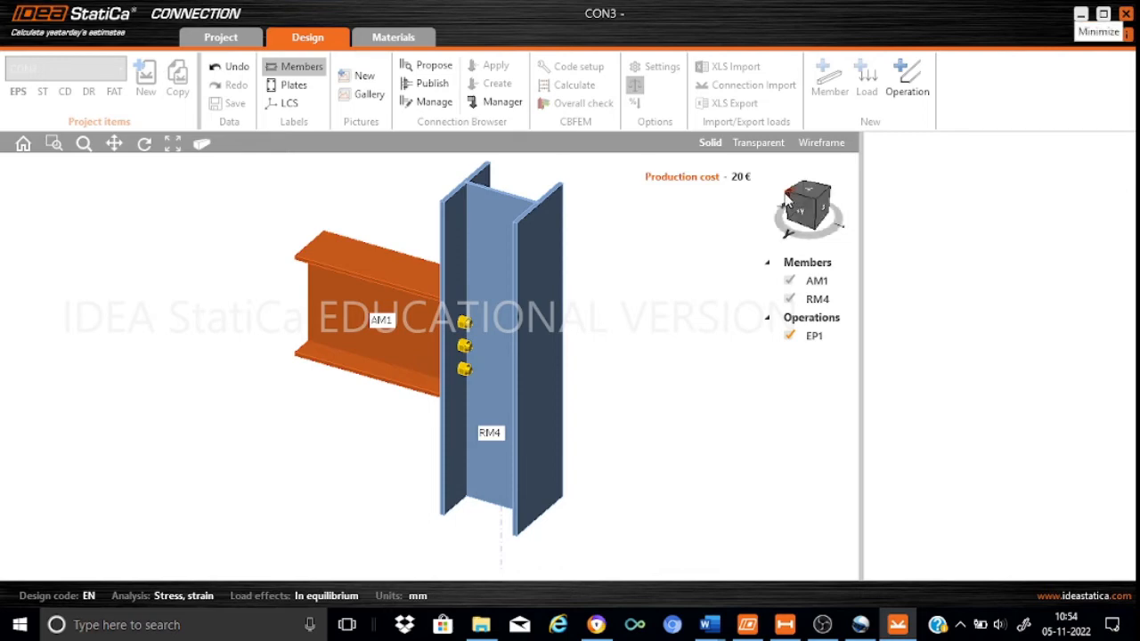
{"action": "left_click_drag", "start_coordinate": [785, 194], "coordinate": [875, 185]}
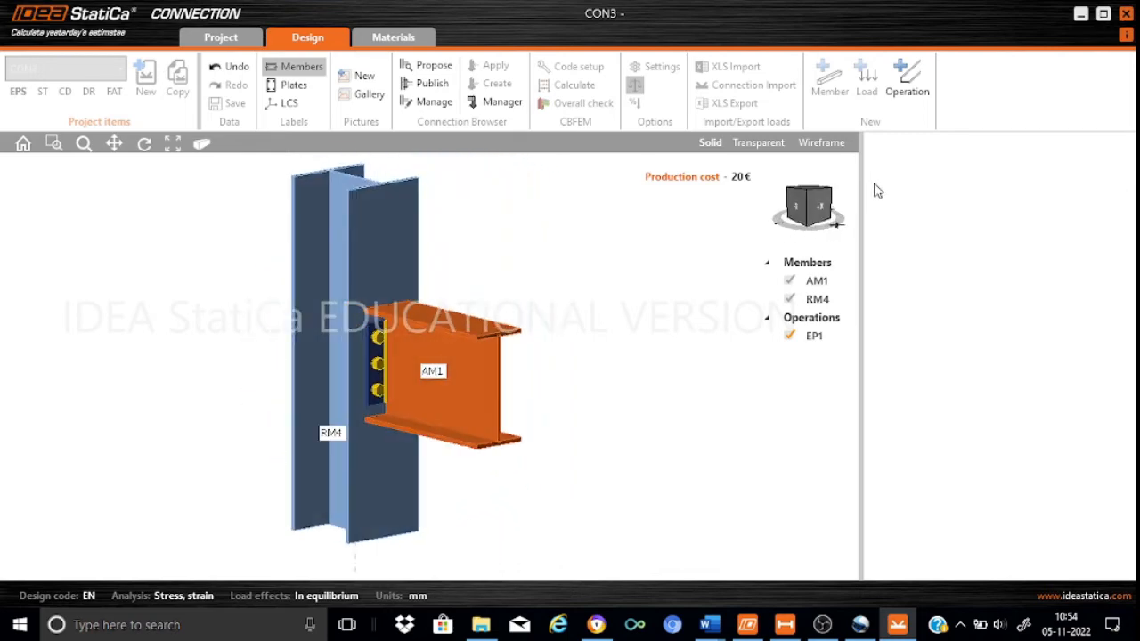
{"action": "left_click", "coordinate": [1083, 15]}
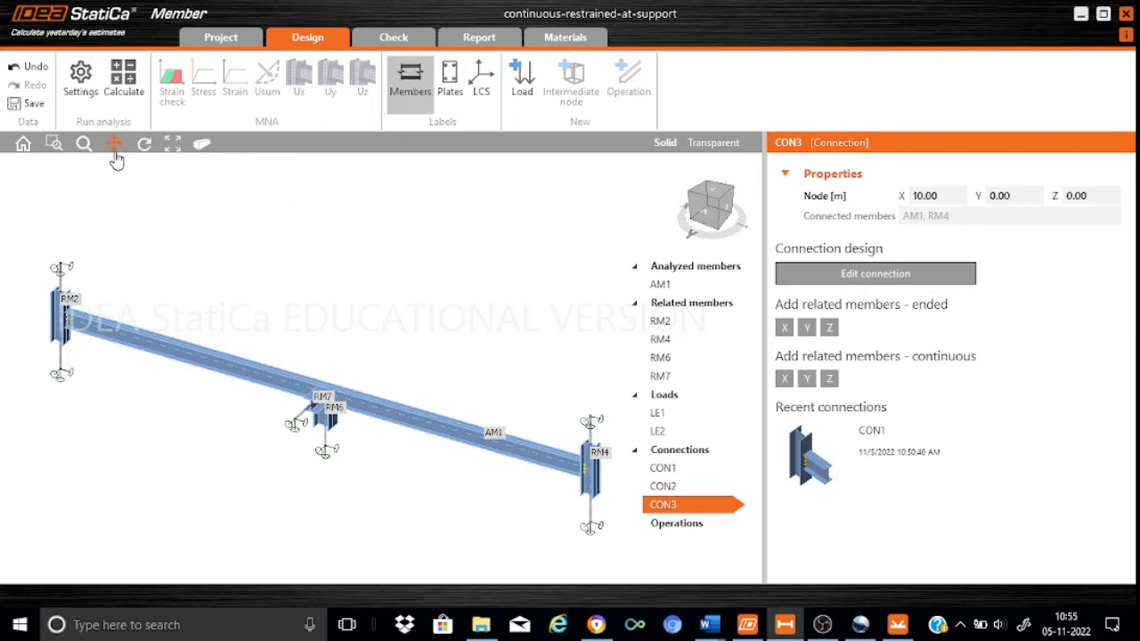
Step: Calculate the member model and show the MNA strain check results on the undeformed shape
{"action": "left_click", "coordinate": [127, 85]}
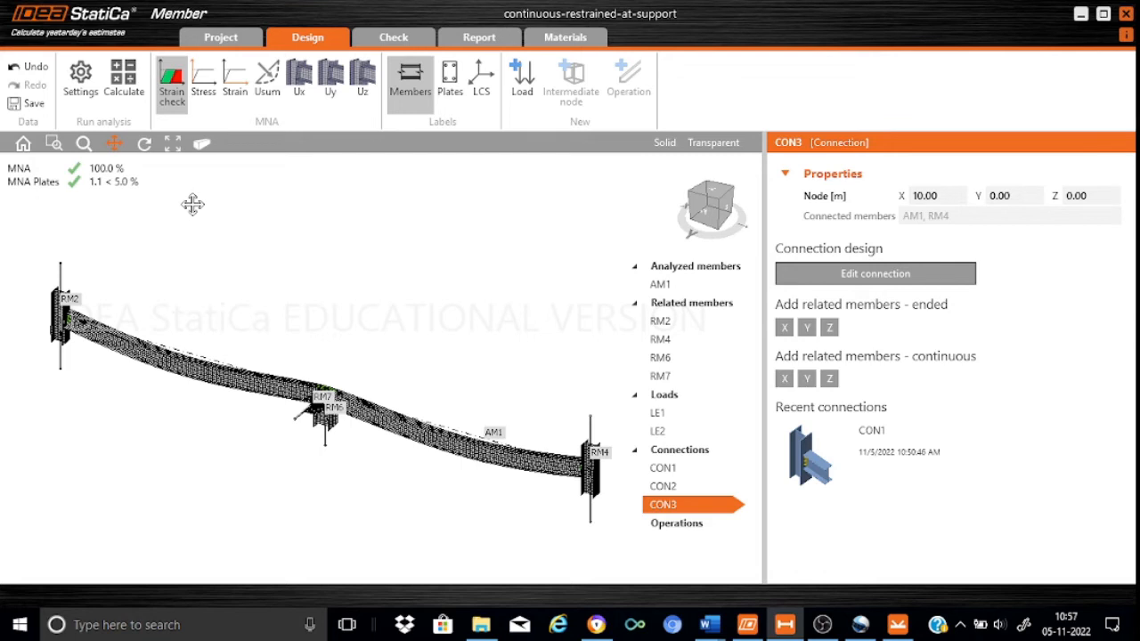
{"action": "left_click", "coordinate": [392, 37]}
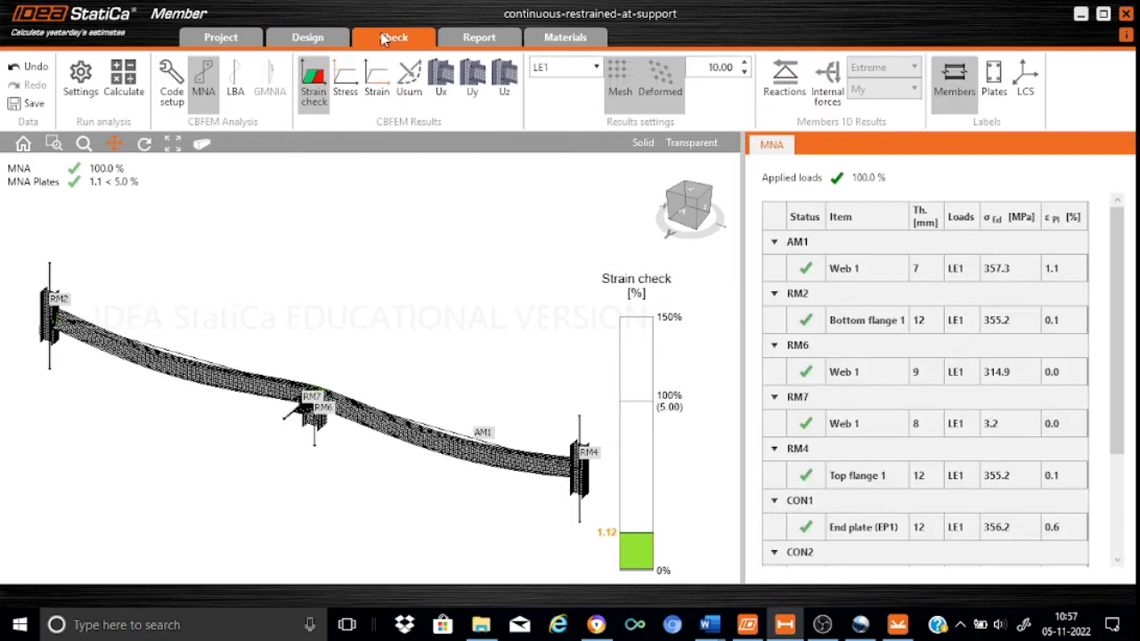
{"action": "left_click", "coordinate": [671, 102]}
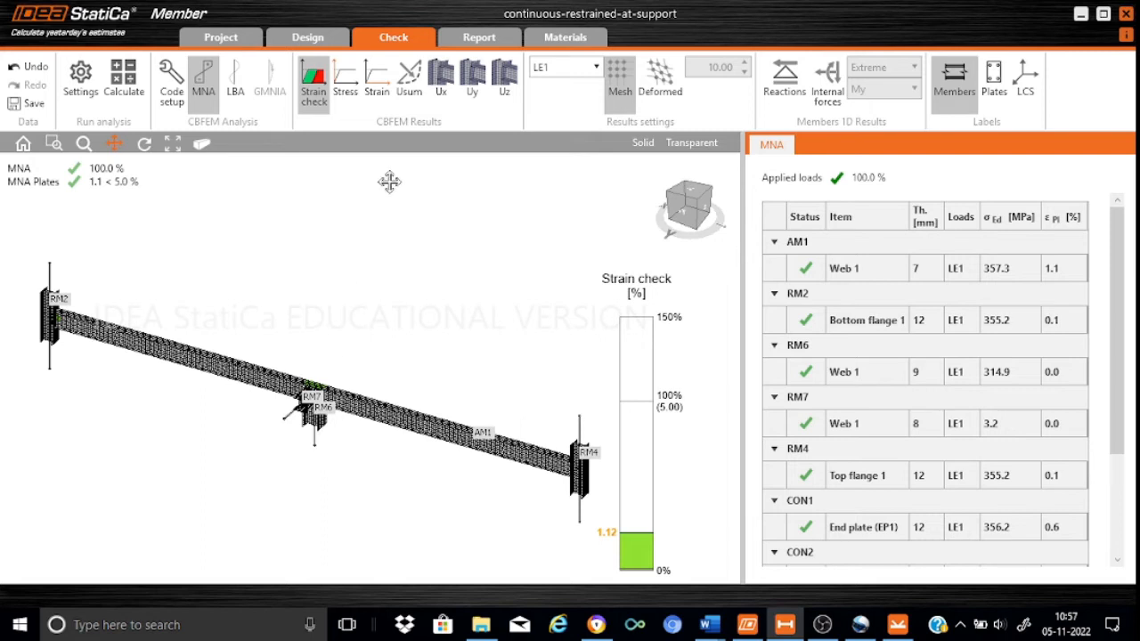
Step: Display the plastic strain results for LE1 and examine the beam closely at the mid-span support
{"action": "left_click", "coordinate": [374, 78]}
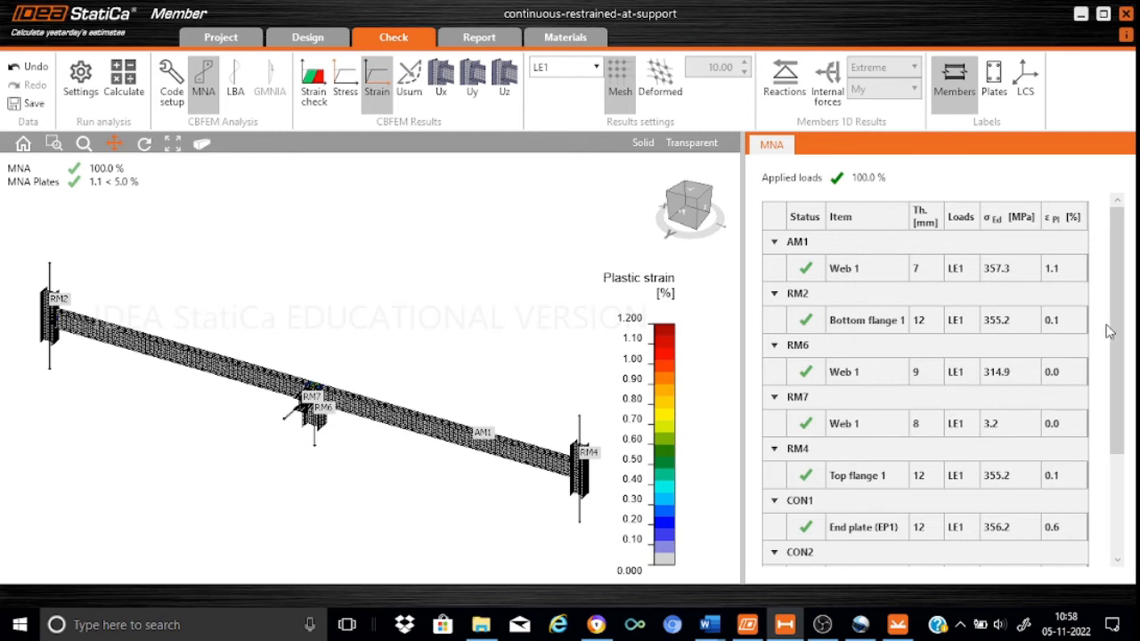
{"action": "left_click_drag", "start_coordinate": [1117, 341], "coordinate": [1126, 269]}
{"action": "scroll", "coordinate": [352, 356], "scroll_direction": "up", "scroll_amount": 3}
{"action": "left_click_drag", "start_coordinate": [352, 356], "coordinate": [540, 259]}
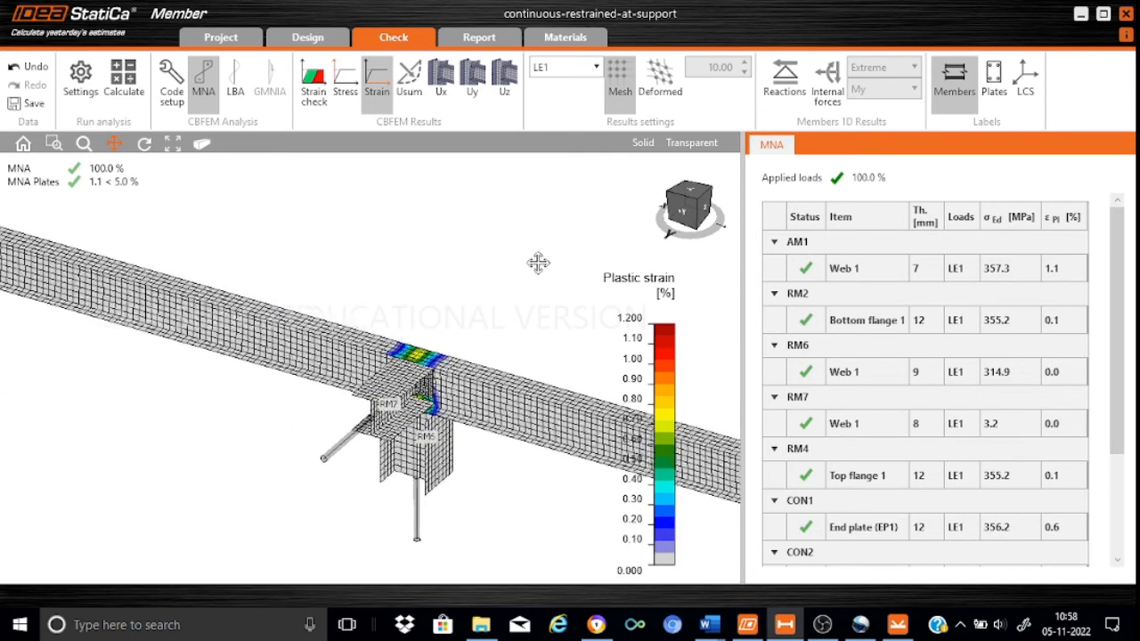
Step: Examine the plastic strain in AM1 closely at the mid-span support with RM6 and RM7, viewed from a lower angle
{"action": "scroll", "coordinate": [507, 282], "scroll_direction": "up", "scroll_amount": 3}
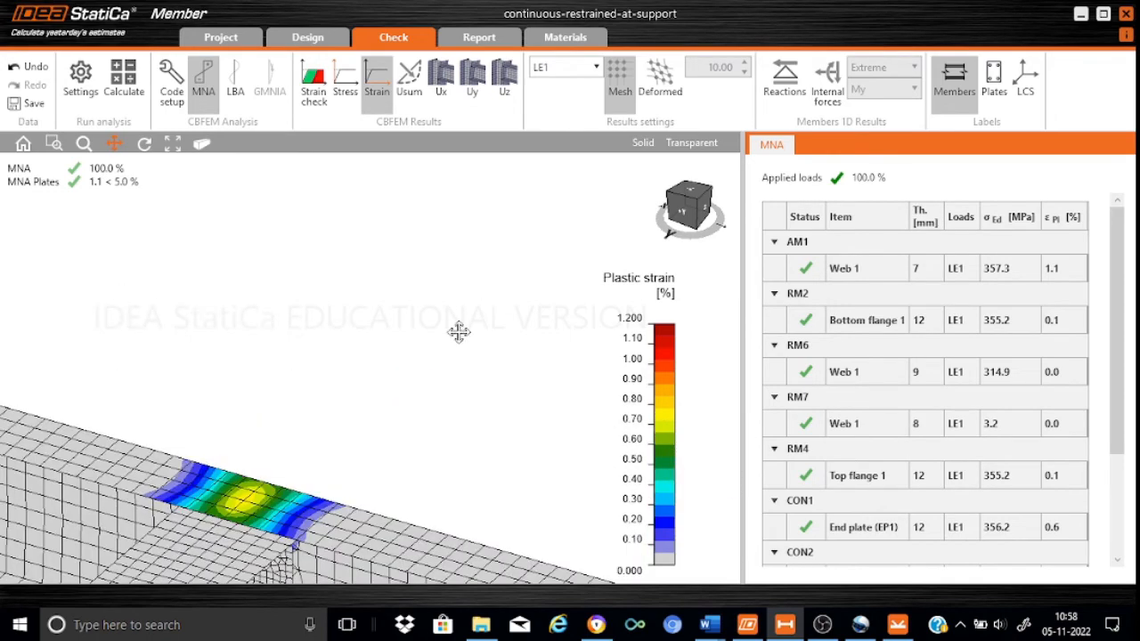
{"action": "left_click_drag", "start_coordinate": [458, 331], "coordinate": [628, 158]}
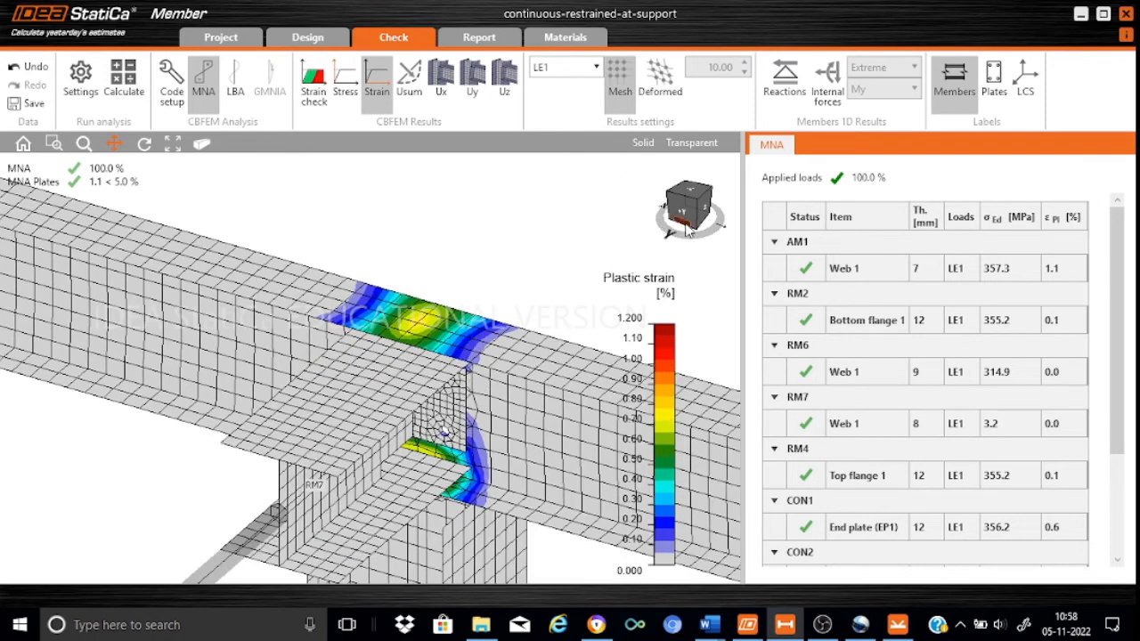
{"action": "mouse_move", "coordinate": [693, 198]}
{"action": "left_mouse_down"}
{"action": "mouse_move", "coordinate": [691, 178]}
{"action": "mouse_move", "coordinate": [692, 189]}
{"action": "left_mouse_up"}
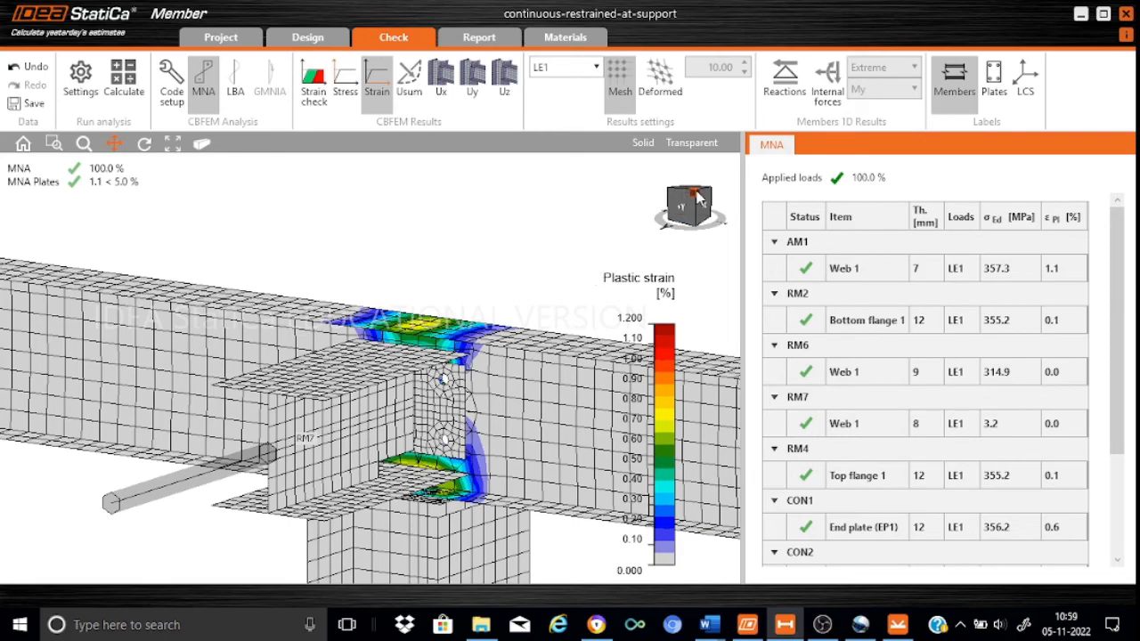
{"action": "left_click_drag", "start_coordinate": [699, 200], "coordinate": [704, 197]}
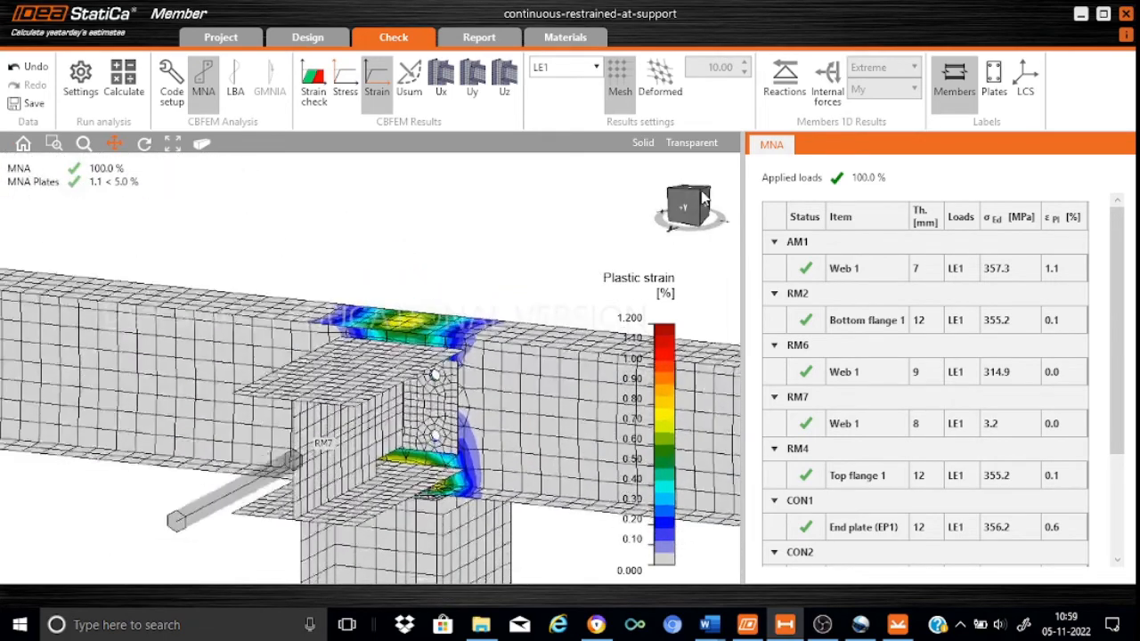
{"action": "scroll", "coordinate": [526, 248], "scroll_direction": "down", "scroll_amount": 5}
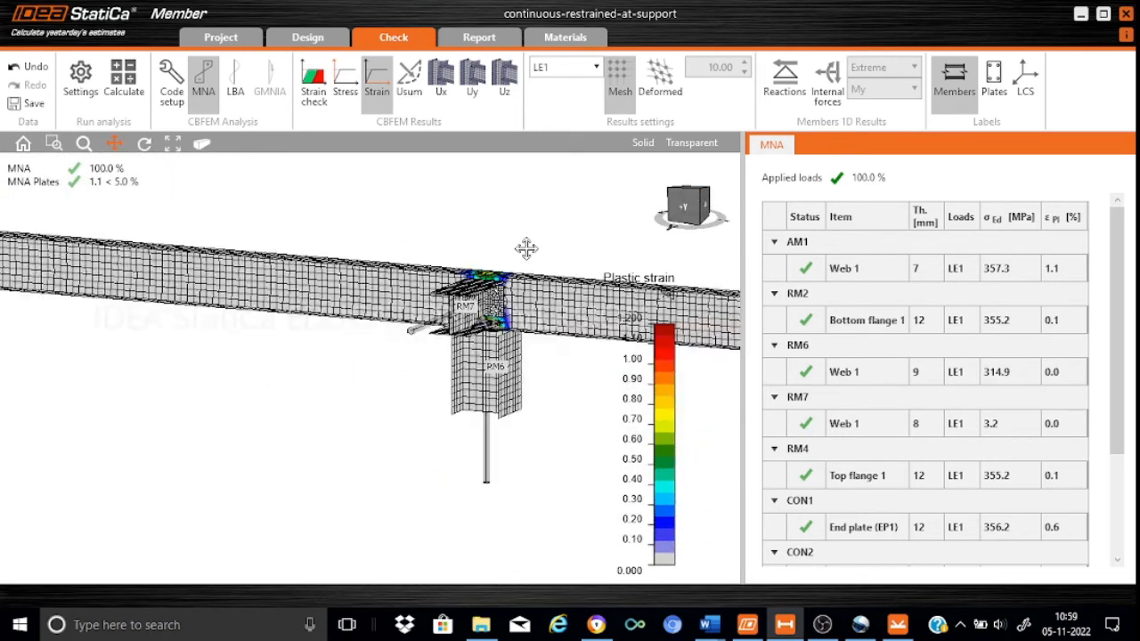
{"action": "scroll", "coordinate": [323, 490], "scroll_direction": "down", "scroll_amount": 5}
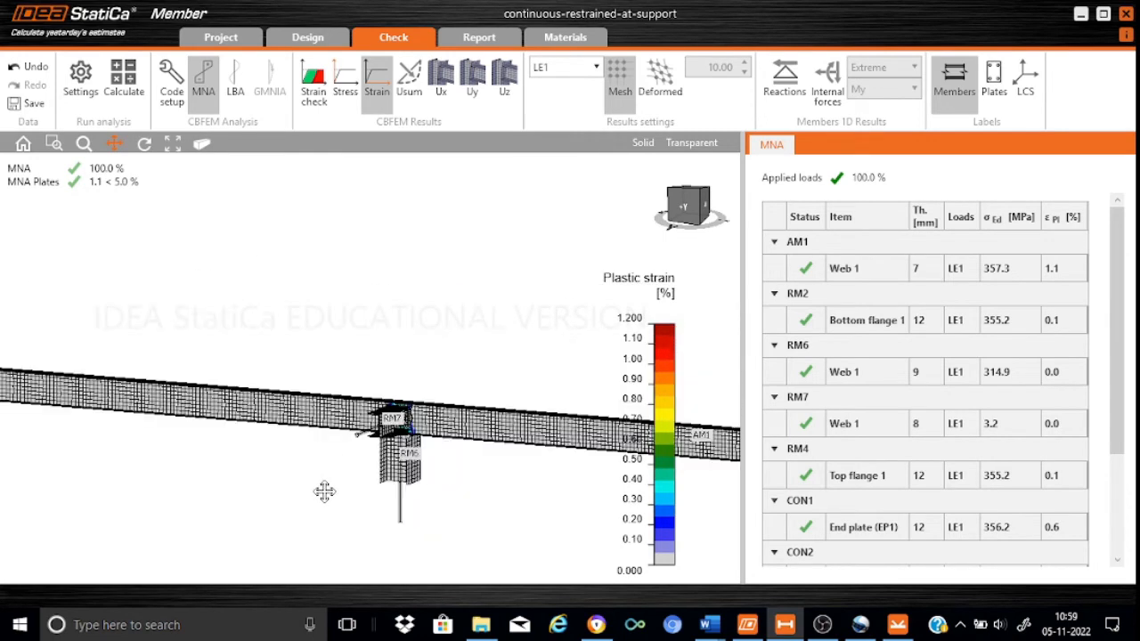
Step: Display the extreme My internal force diagram for LE1 and examine the peak sagging moment in the span next to RM2
{"action": "left_click_drag", "start_coordinate": [306, 351], "coordinate": [315, 303]}
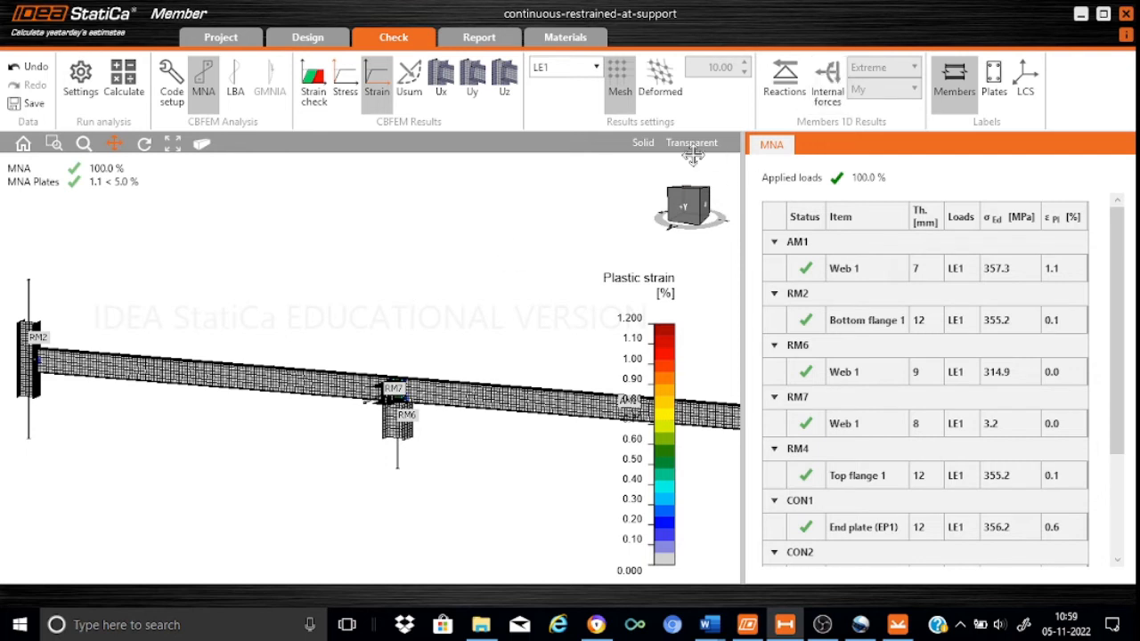
{"action": "left_click", "coordinate": [825, 102]}
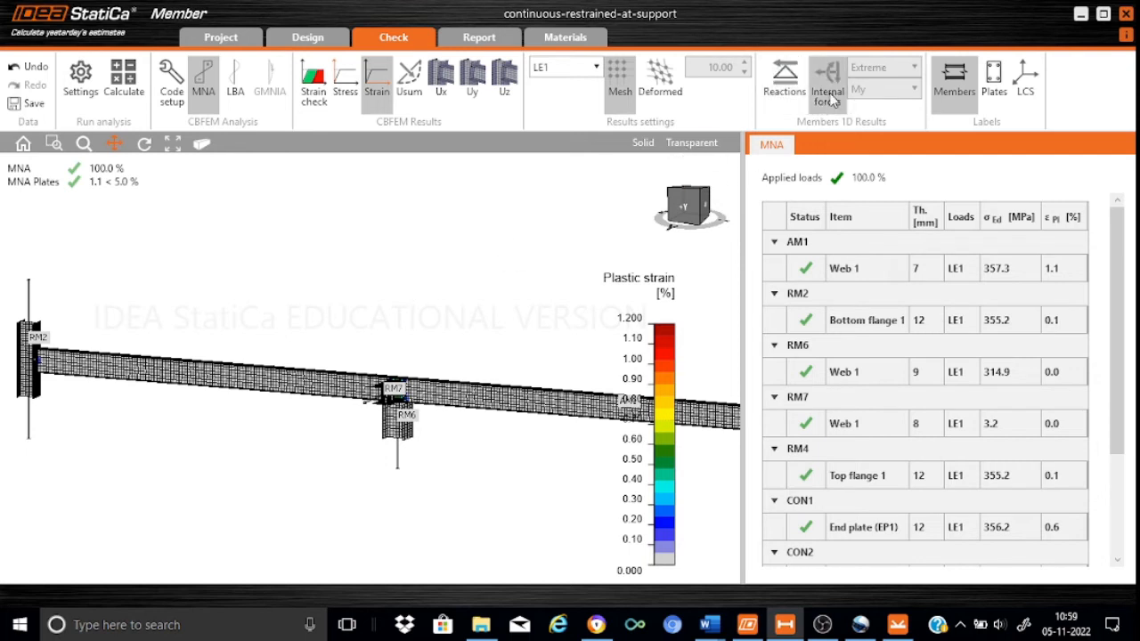
{"action": "left_click", "coordinate": [833, 100]}
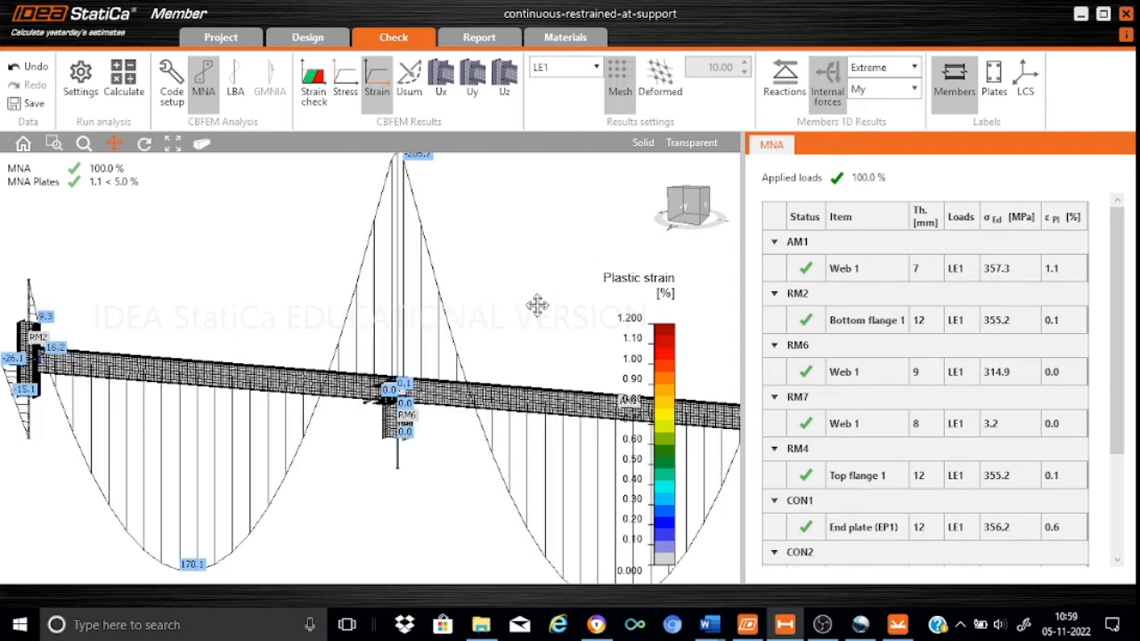
{"action": "left_click_drag", "start_coordinate": [578, 264], "coordinate": [570, 200]}
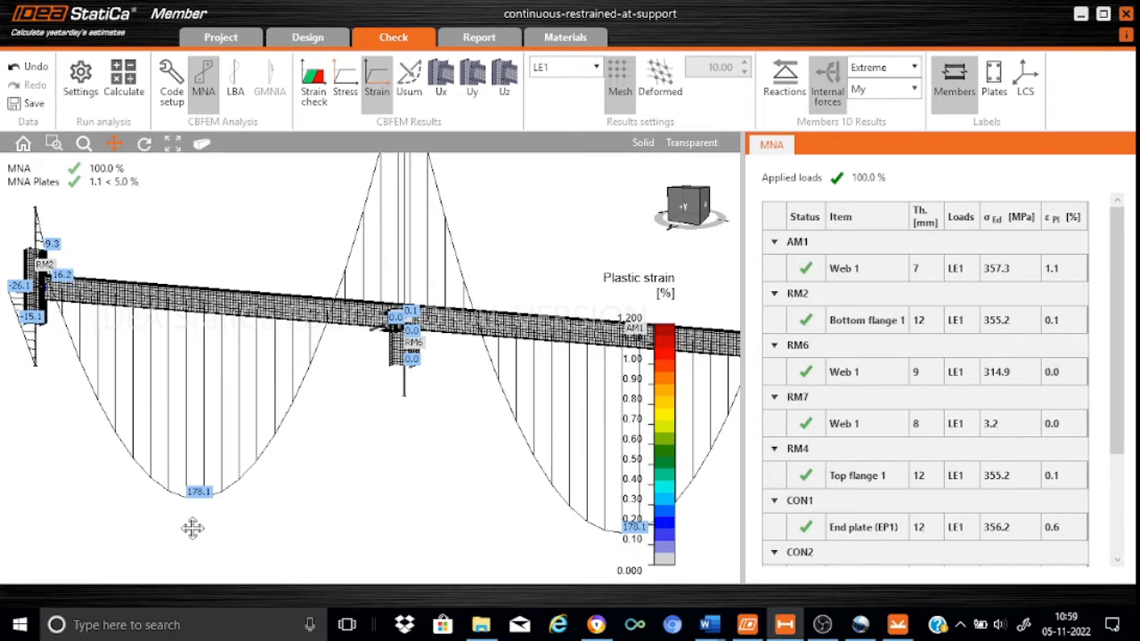
{"action": "scroll", "coordinate": [210, 506], "scroll_direction": "up", "scroll_amount": 2}
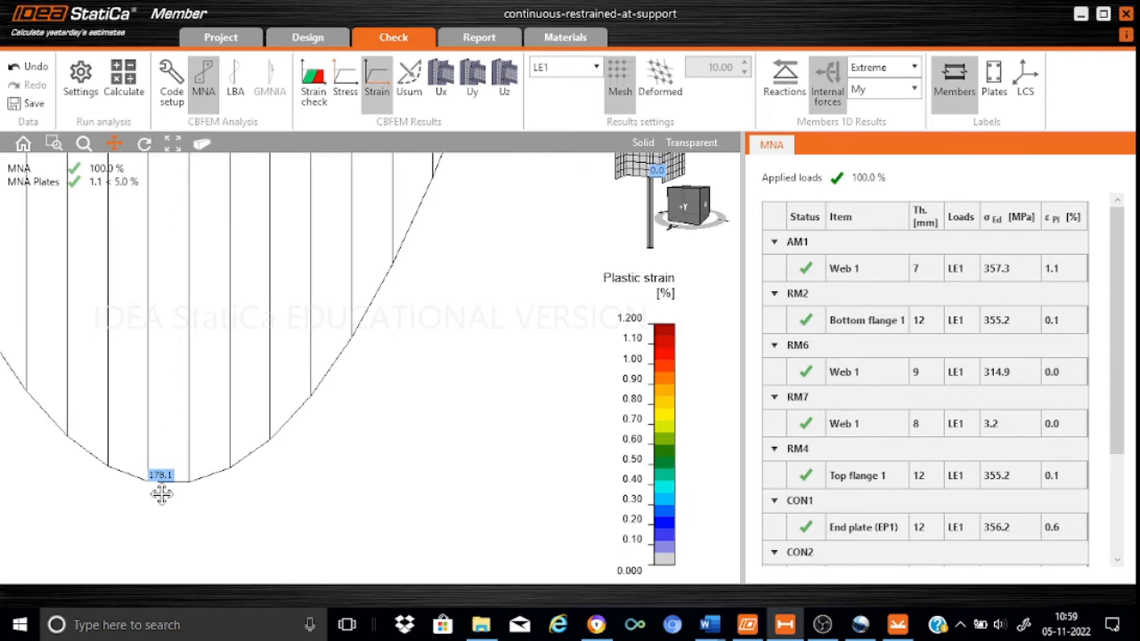
{"action": "scroll", "coordinate": [381, 431], "scroll_direction": "down", "scroll_amount": 3}
Step: Examine the My peak values over the mid-span support and the moment diagram across both spans
{"action": "left_click_drag", "start_coordinate": [399, 424], "coordinate": [318, 633]}
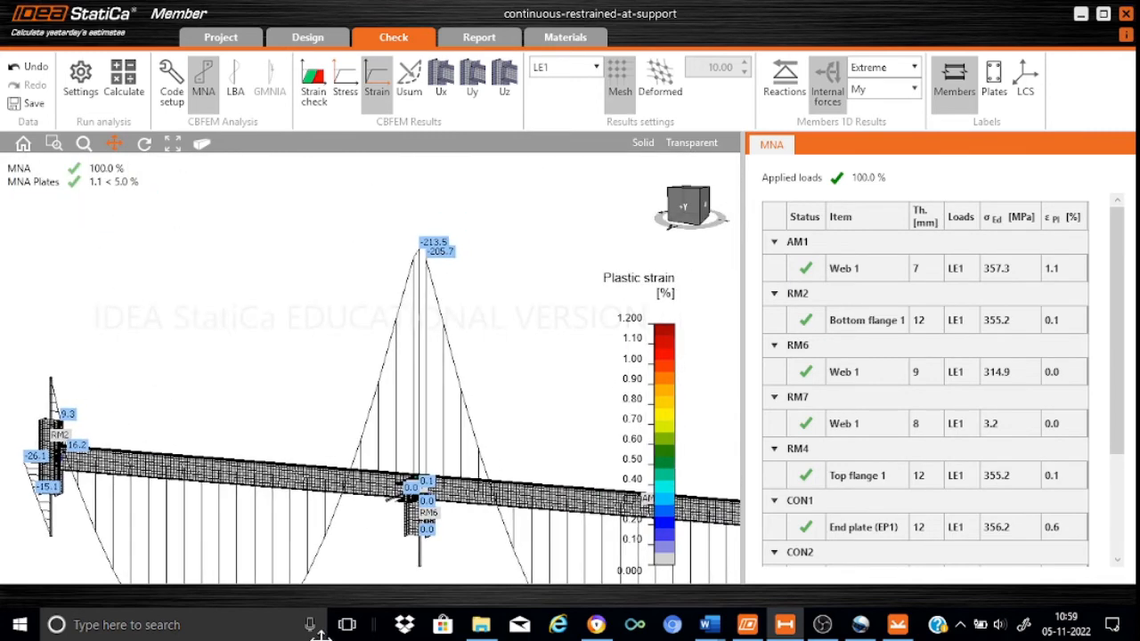
{"action": "left_click_drag", "start_coordinate": [479, 260], "coordinate": [474, 380]}
{"action": "scroll", "coordinate": [473, 366], "scroll_direction": "up", "scroll_amount": 3}
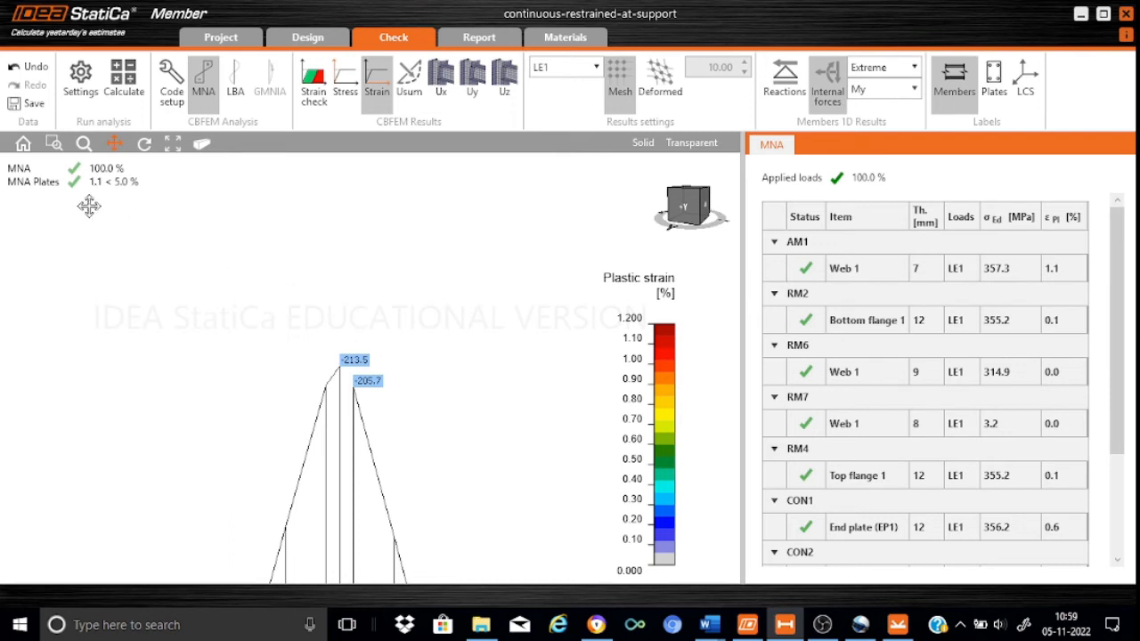
{"action": "left_click_drag", "start_coordinate": [438, 400], "coordinate": [376, 234]}
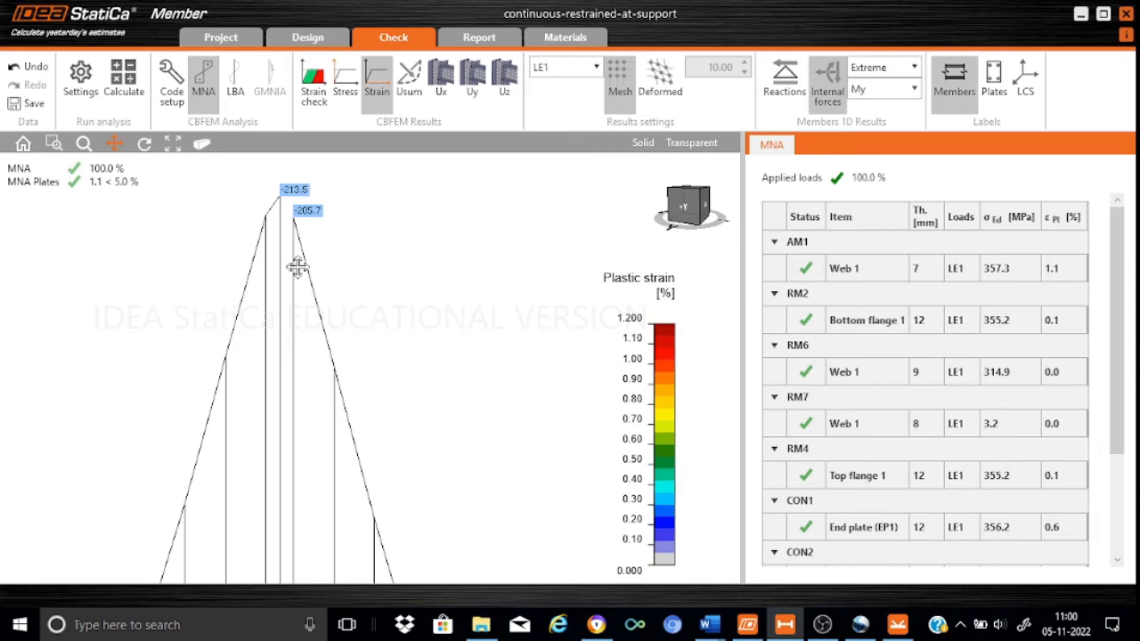
{"action": "scroll", "coordinate": [298, 267], "scroll_direction": "down", "scroll_amount": 3}
{"action": "left_click_drag", "start_coordinate": [396, 328], "coordinate": [255, 163]}
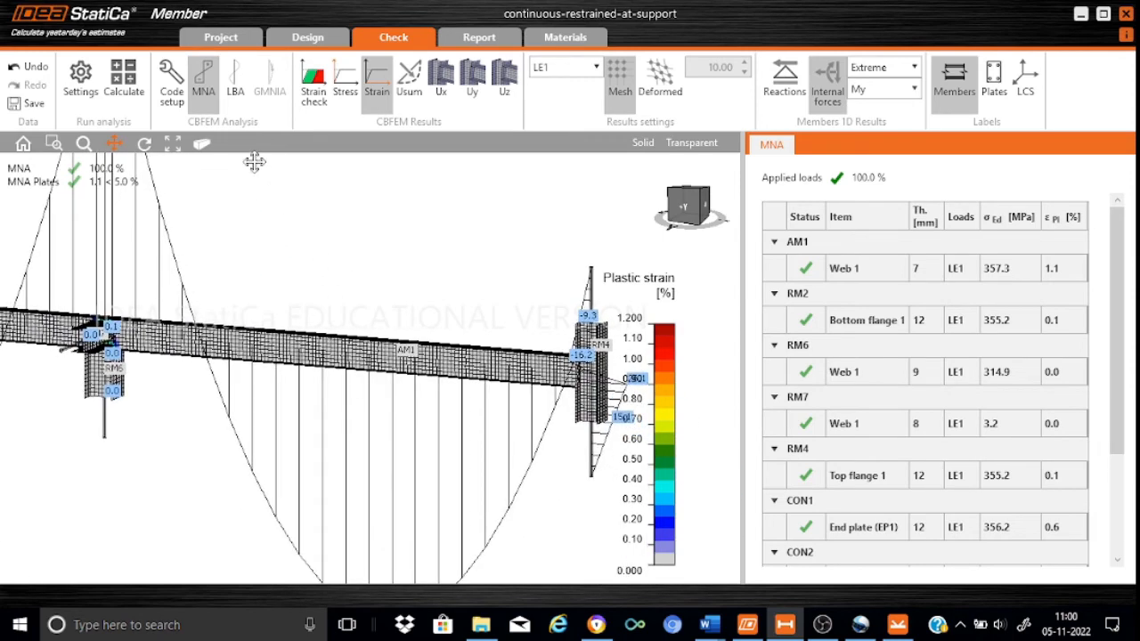
{"action": "scroll", "coordinate": [475, 269], "scroll_direction": "down", "scroll_amount": 2}
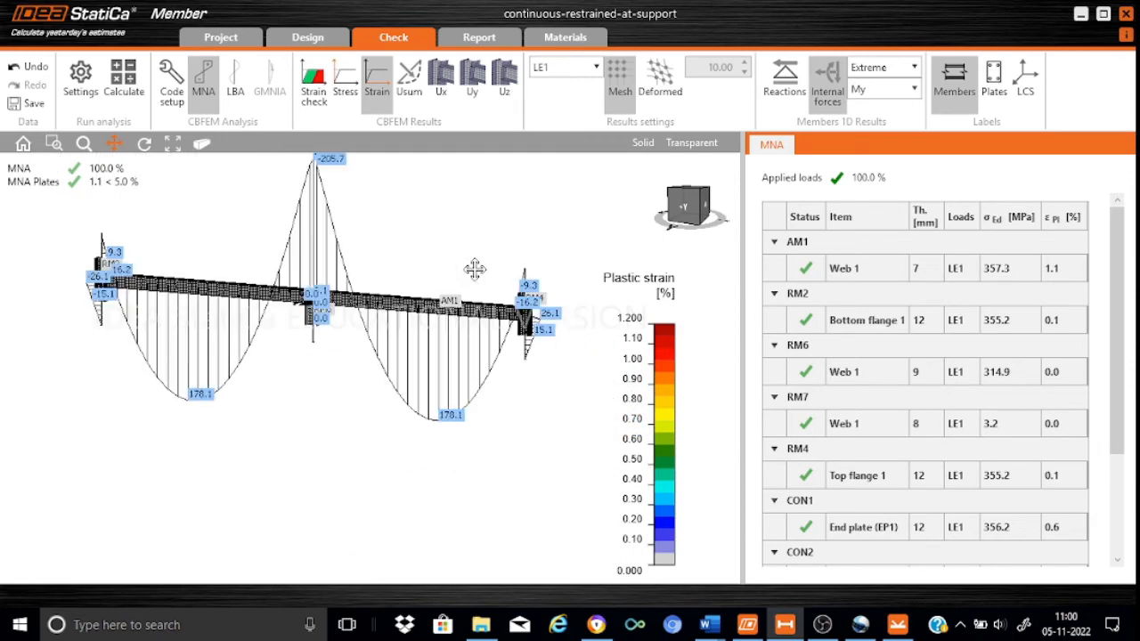
{"action": "left_click_drag", "start_coordinate": [420, 237], "coordinate": [451, 338]}
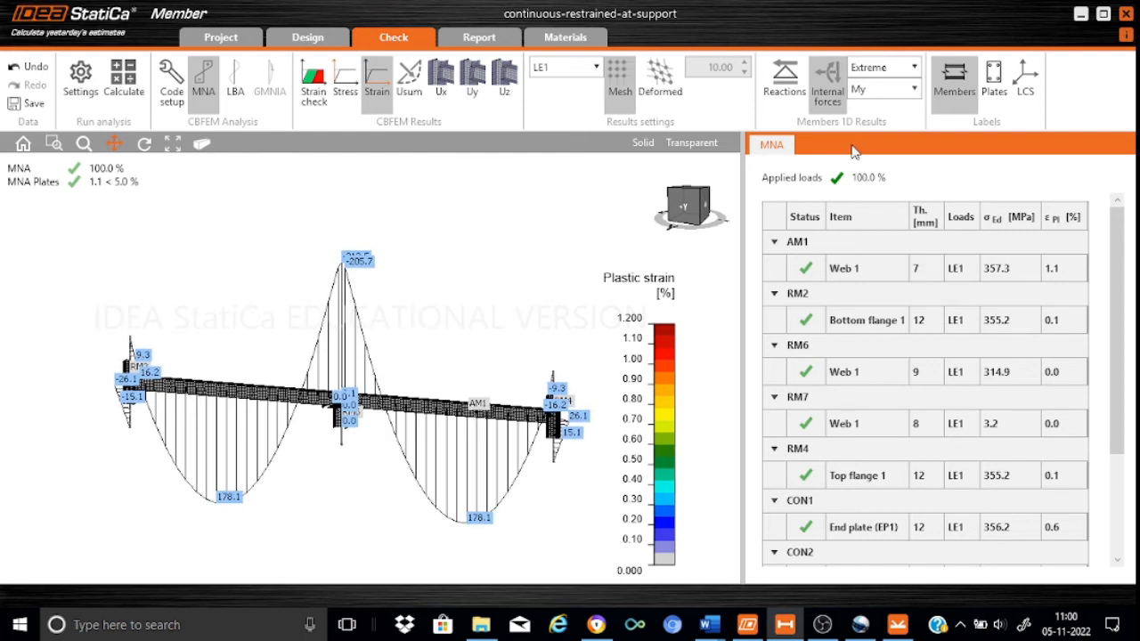
Step: Switch the internal force diagram to Vz and plot the equivalent stress on the deformed shape
{"action": "left_click", "coordinate": [914, 89]}
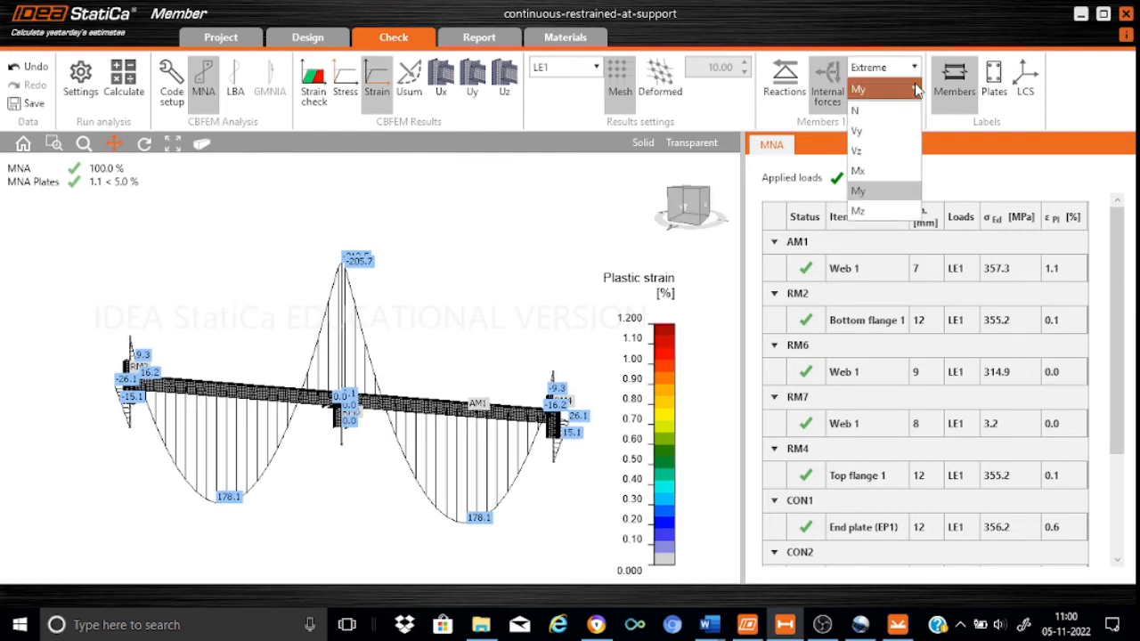
{"action": "left_click", "coordinate": [859, 151]}
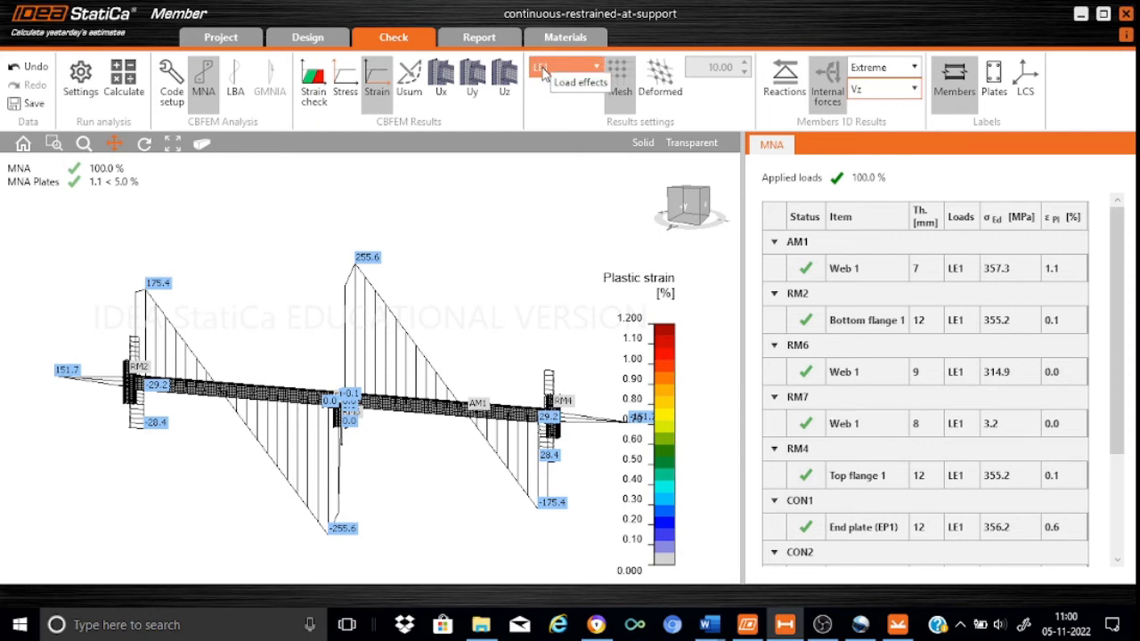
{"action": "left_click", "coordinate": [345, 89]}
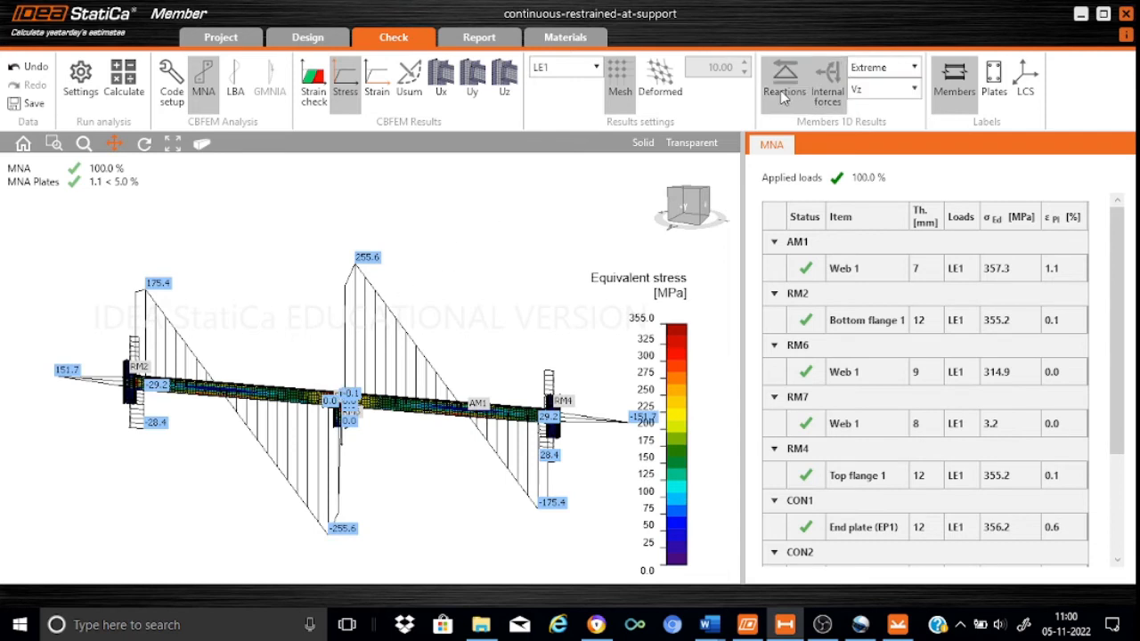
{"action": "left_click", "coordinate": [672, 89]}
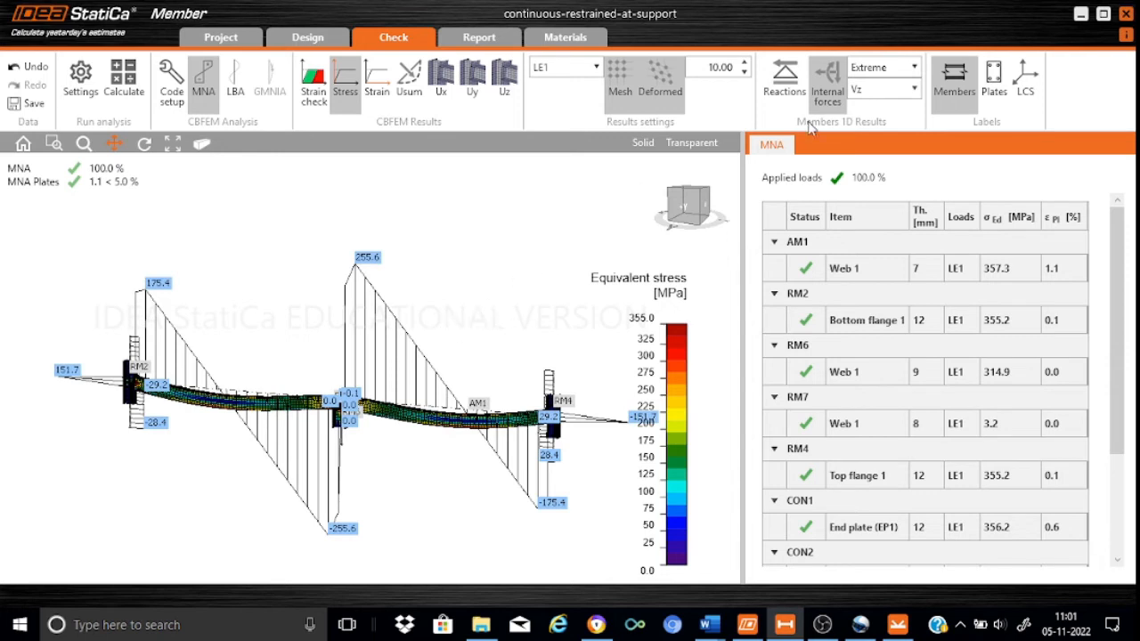
{"action": "left_click", "coordinate": [917, 89]}
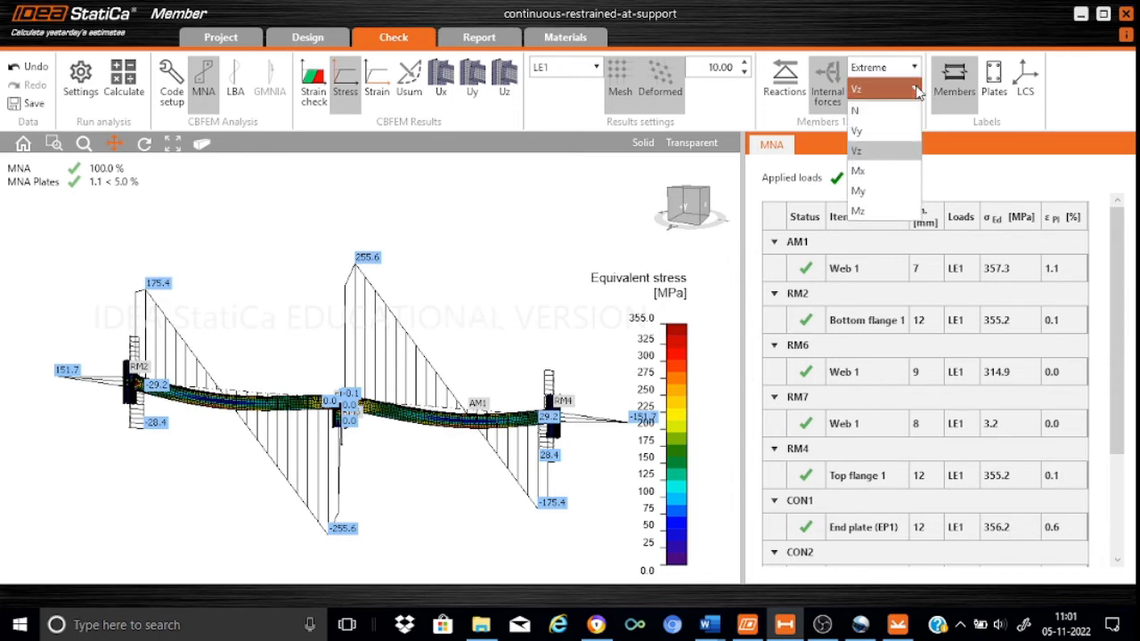
{"action": "left_click", "coordinate": [917, 90]}
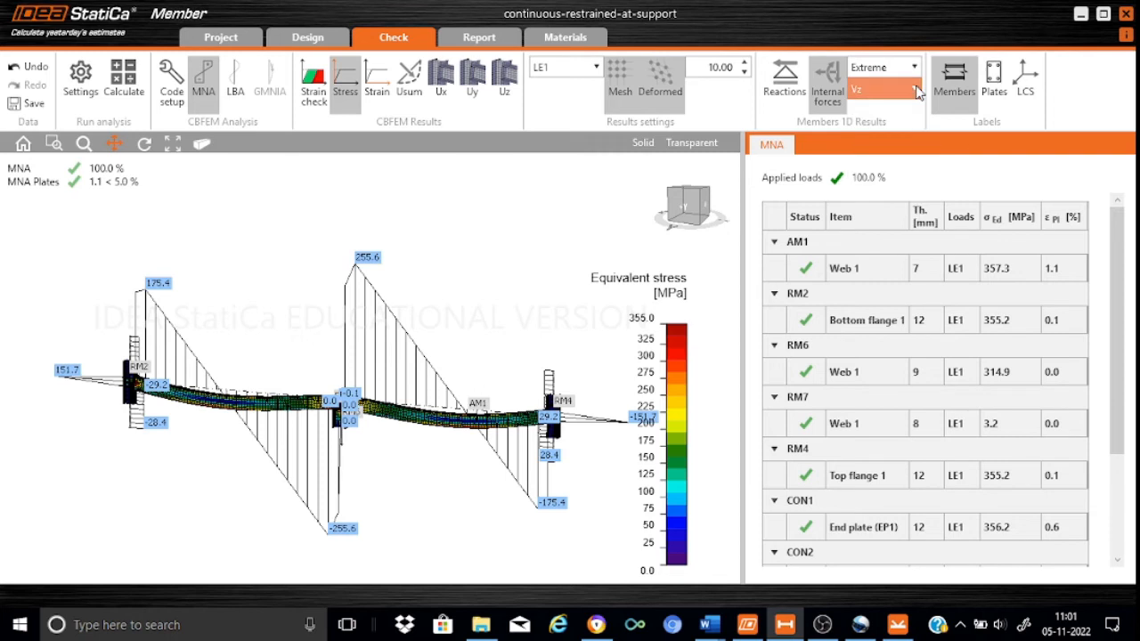
Step: Show the support reactions instead of the internal forces and return the stress plot to the undeformed shape
{"action": "left_click", "coordinate": [783, 94]}
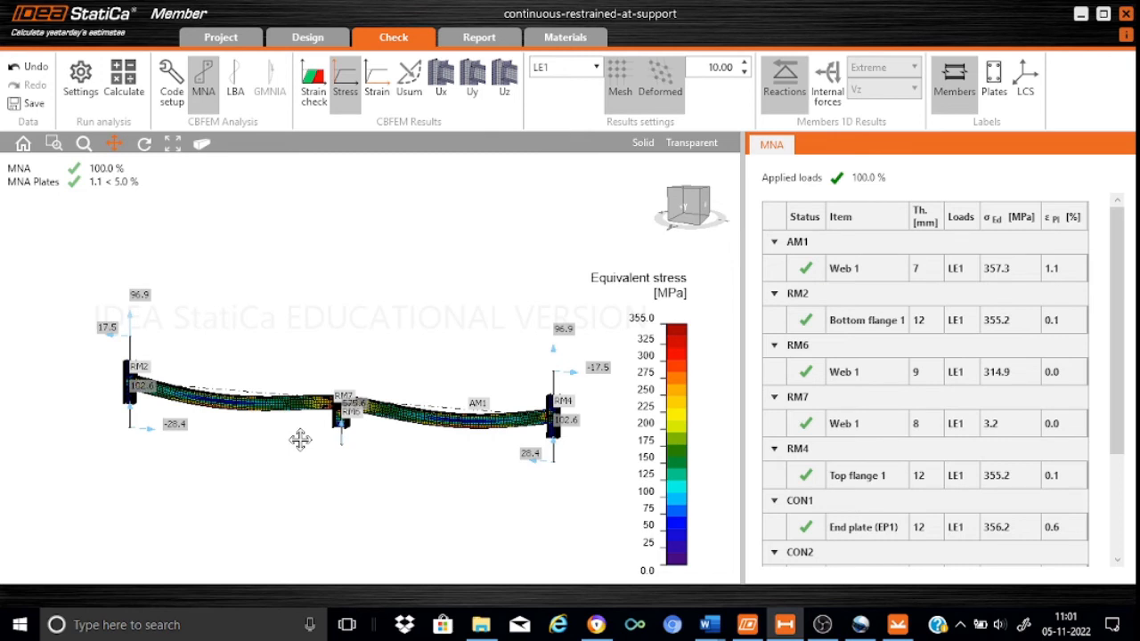
{"action": "scroll", "coordinate": [300, 439], "scroll_direction": "up", "scroll_amount": 3}
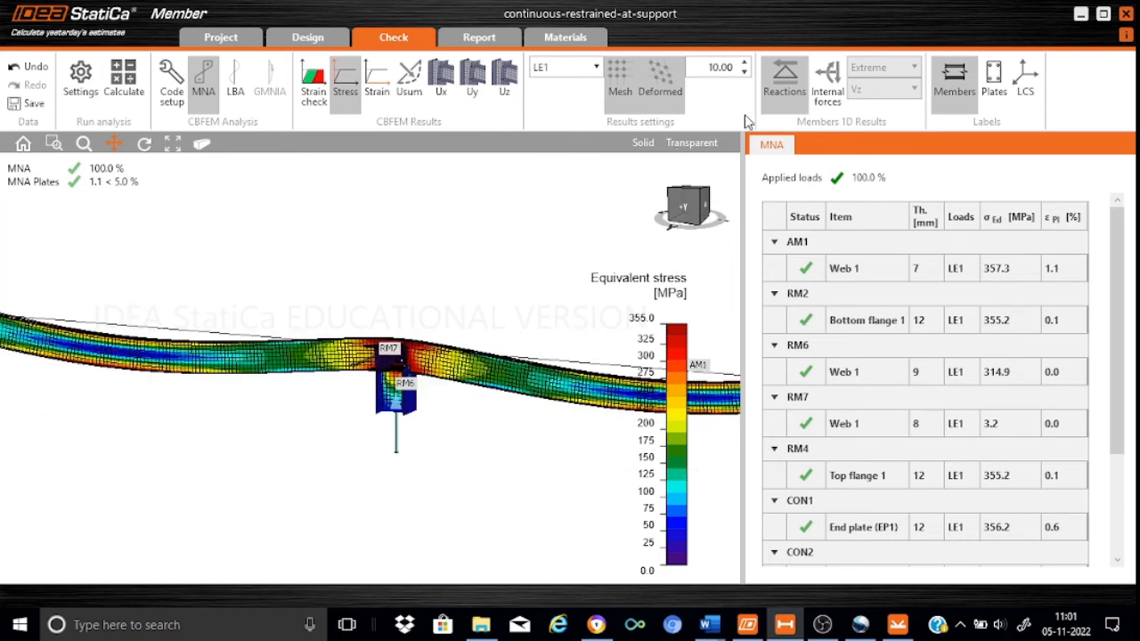
{"action": "left_click", "coordinate": [660, 77]}
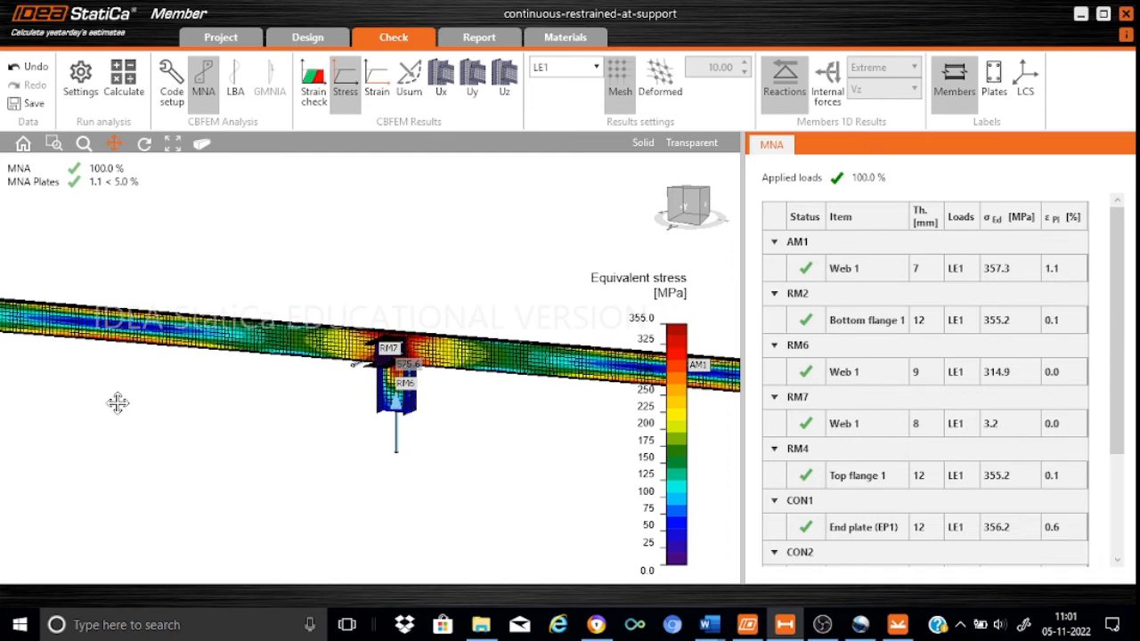
Step: Examine the reactions at RM2 and the equivalent stress along AM1 from RM2 to the mid-span support
{"action": "left_click_drag", "start_coordinate": [117, 403], "coordinate": [326, 422]}
{"action": "left_click_drag", "start_coordinate": [355, 330], "coordinate": [355, 324]}
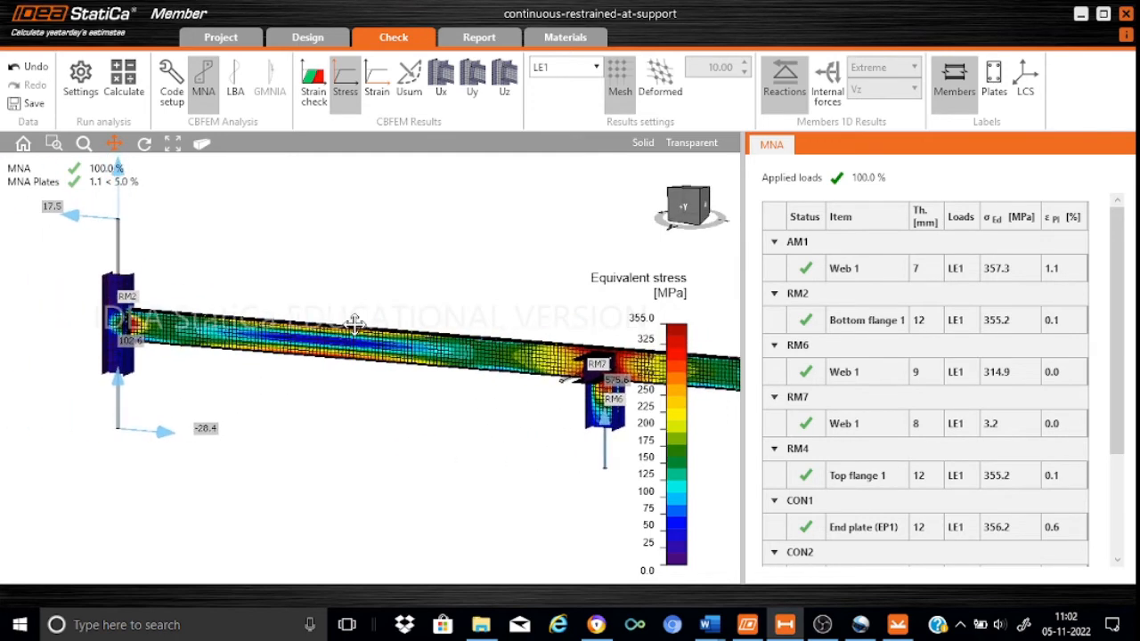
{"action": "scroll", "coordinate": [357, 322], "scroll_direction": "up", "scroll_amount": 5}
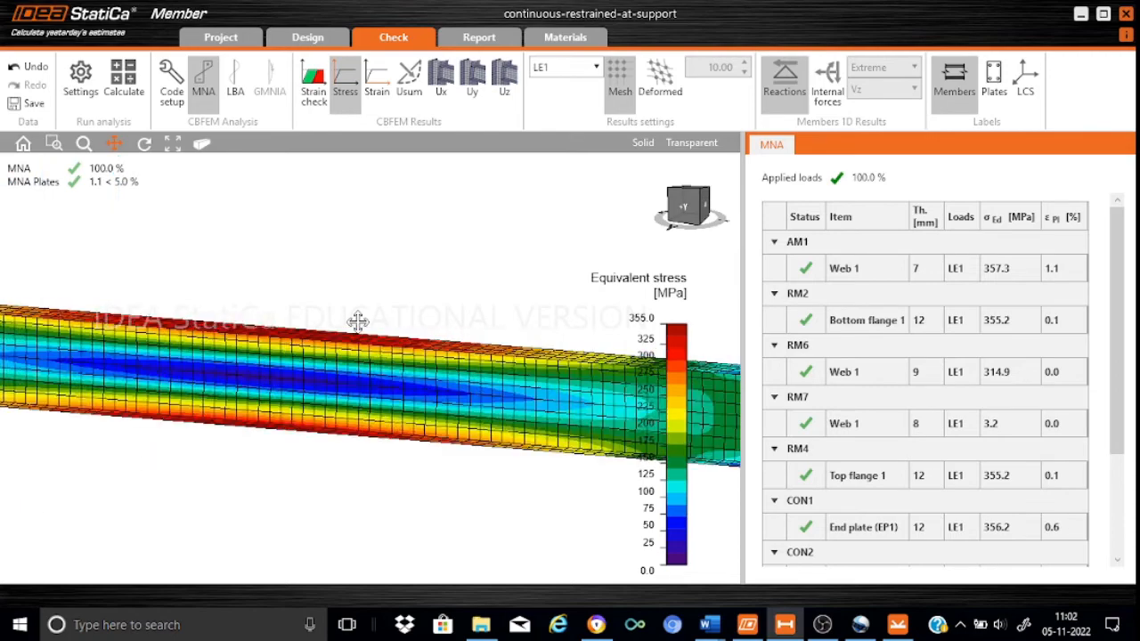
{"action": "left_click_drag", "start_coordinate": [358, 323], "coordinate": [5, 386]}
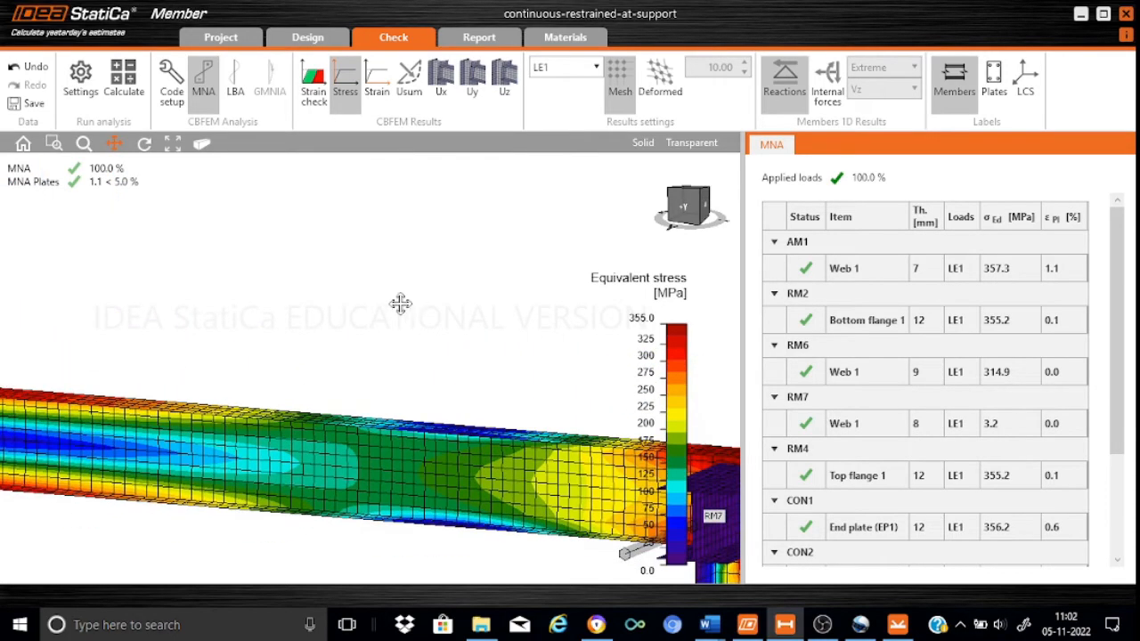
{"action": "left_click_drag", "start_coordinate": [400, 303], "coordinate": [106, 291]}
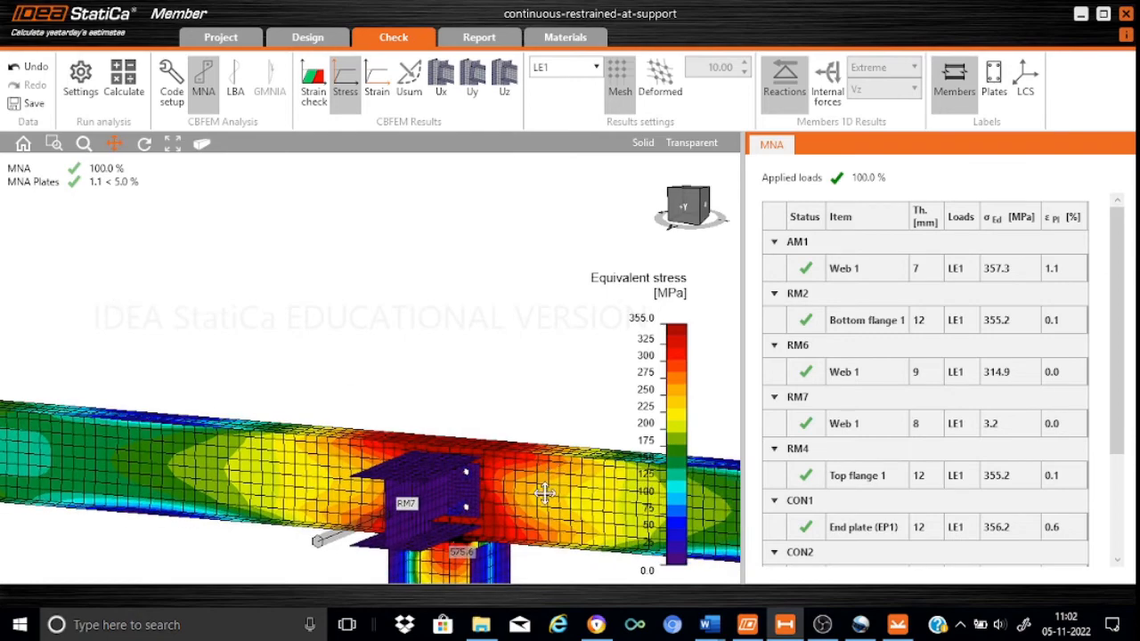
Step: Inspect the equivalent stress closely where RM6 and RM7 meet AM1, and back along the span towards RM2
{"action": "scroll", "coordinate": [540, 483], "scroll_direction": "up", "scroll_amount": 2}
{"action": "scroll", "coordinate": [545, 493], "scroll_direction": "up", "scroll_amount": 1}
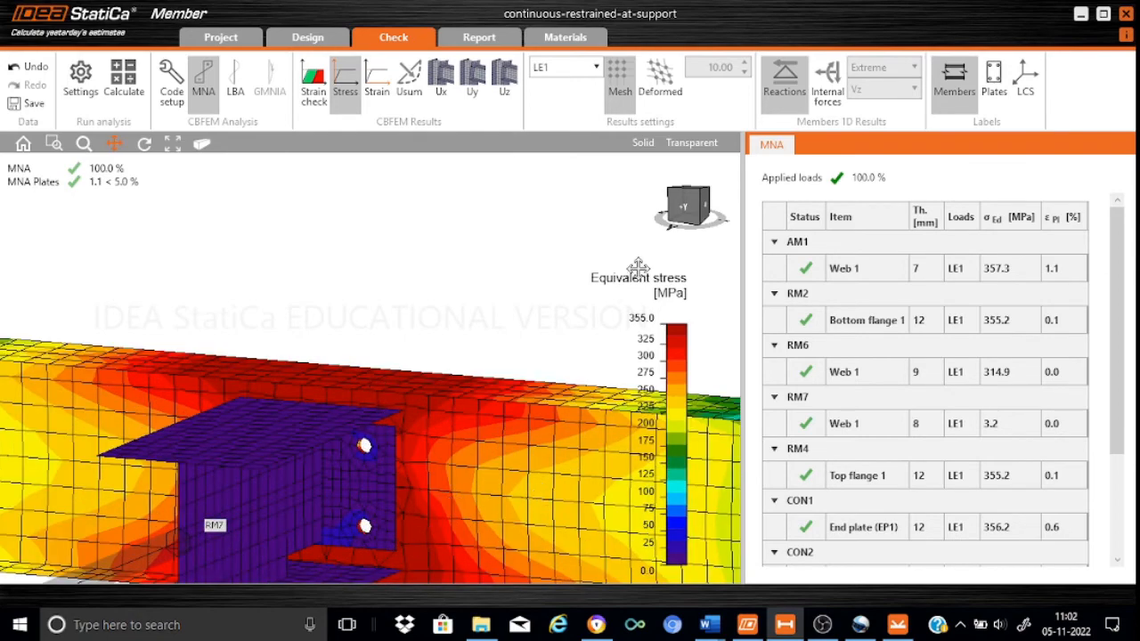
{"action": "left_click_drag", "start_coordinate": [433, 466], "coordinate": [438, 351]}
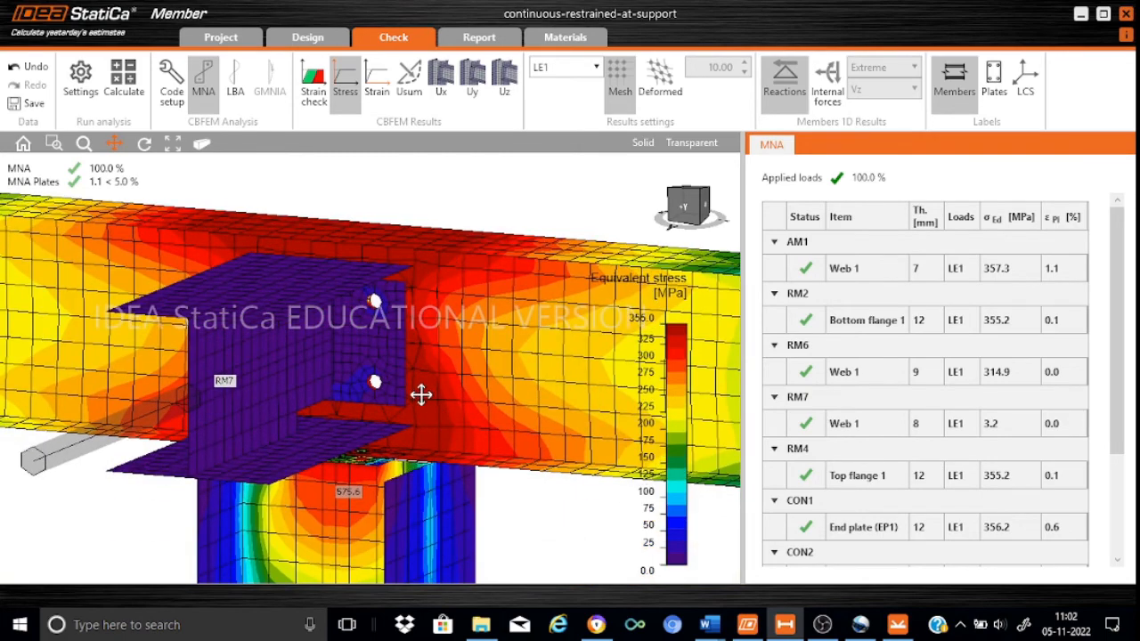
{"action": "scroll", "coordinate": [504, 378], "scroll_direction": "down", "scroll_amount": 4}
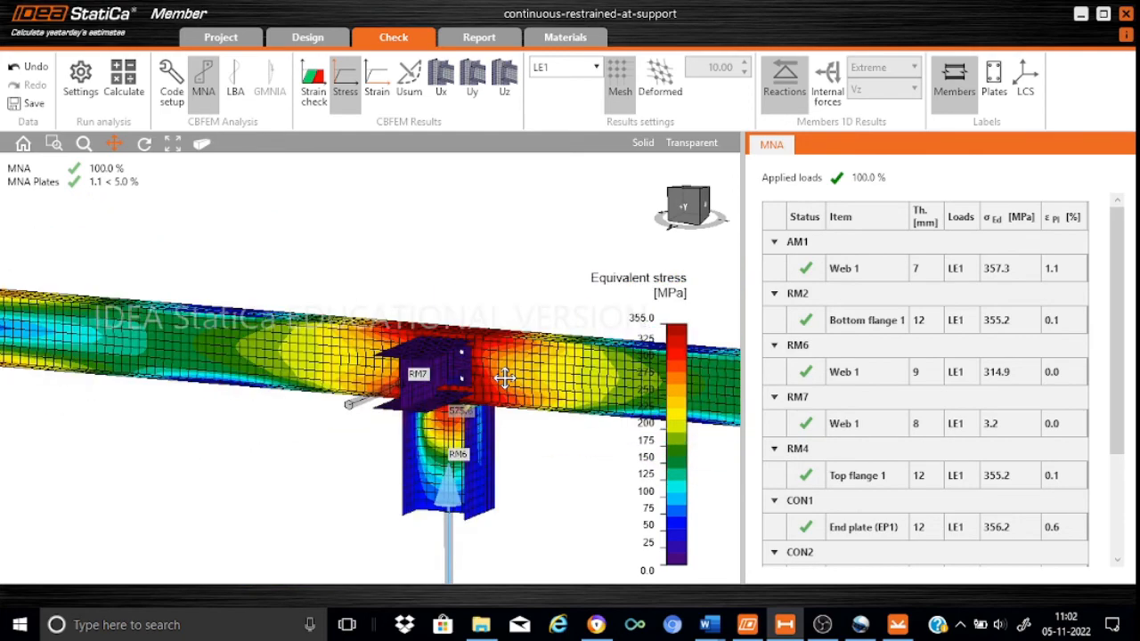
{"action": "left_click_drag", "start_coordinate": [276, 367], "coordinate": [431, 365]}
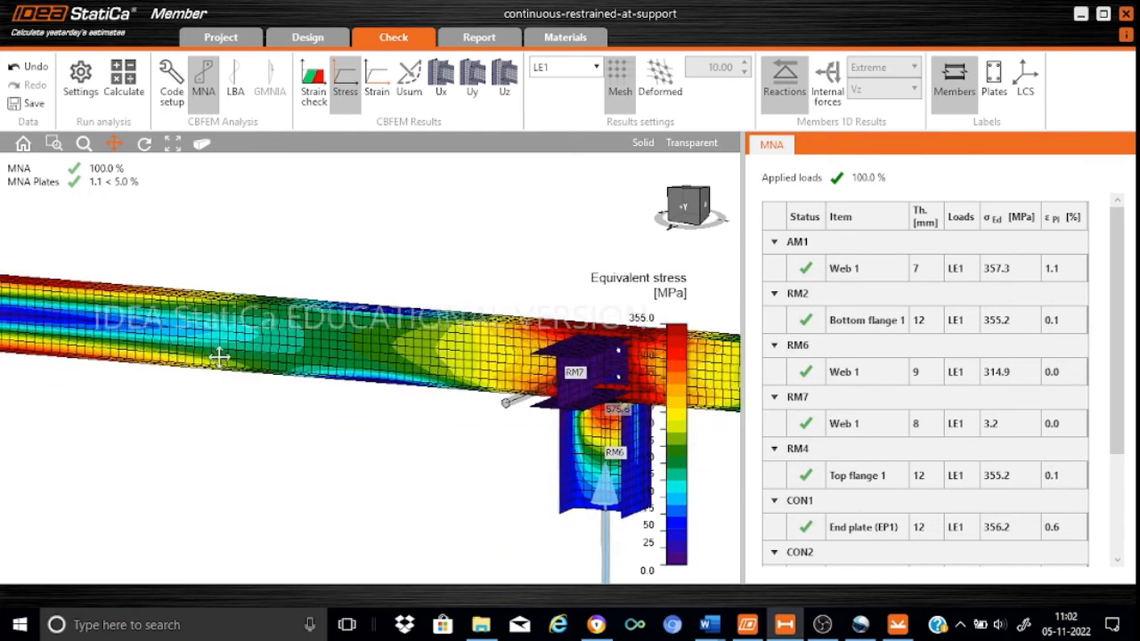
{"action": "left_click_drag", "start_coordinate": [219, 356], "coordinate": [361, 357]}
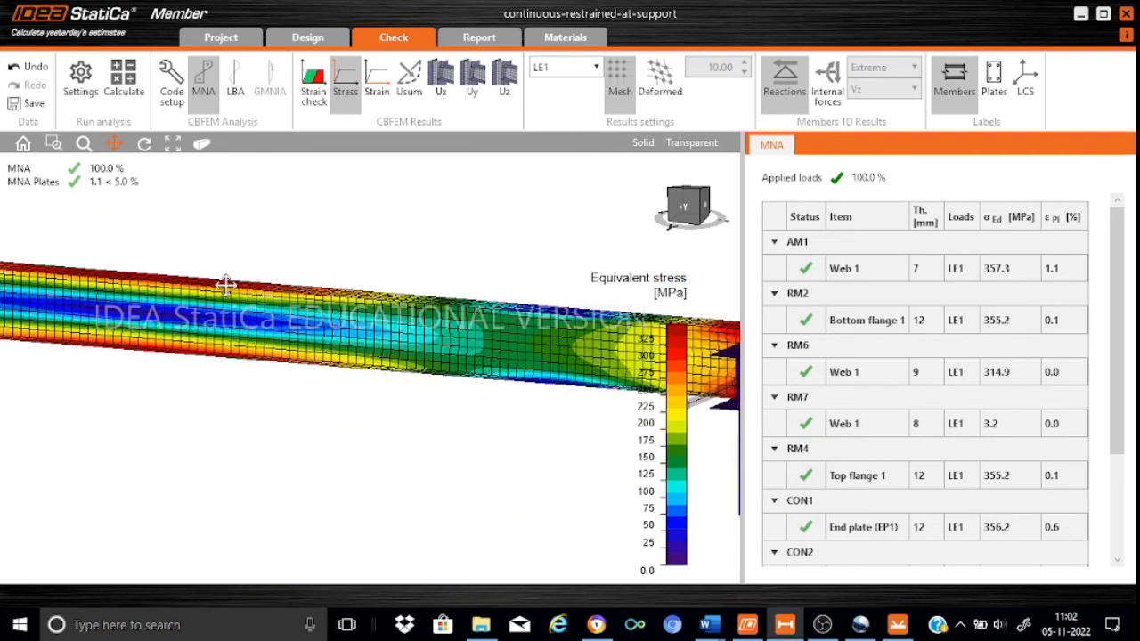
Step: Examine the equivalent stress along the AM1 span next to RM2 and on both sides of the mid-span support
{"action": "left_click_drag", "start_coordinate": [226, 268], "coordinate": [402, 265]}
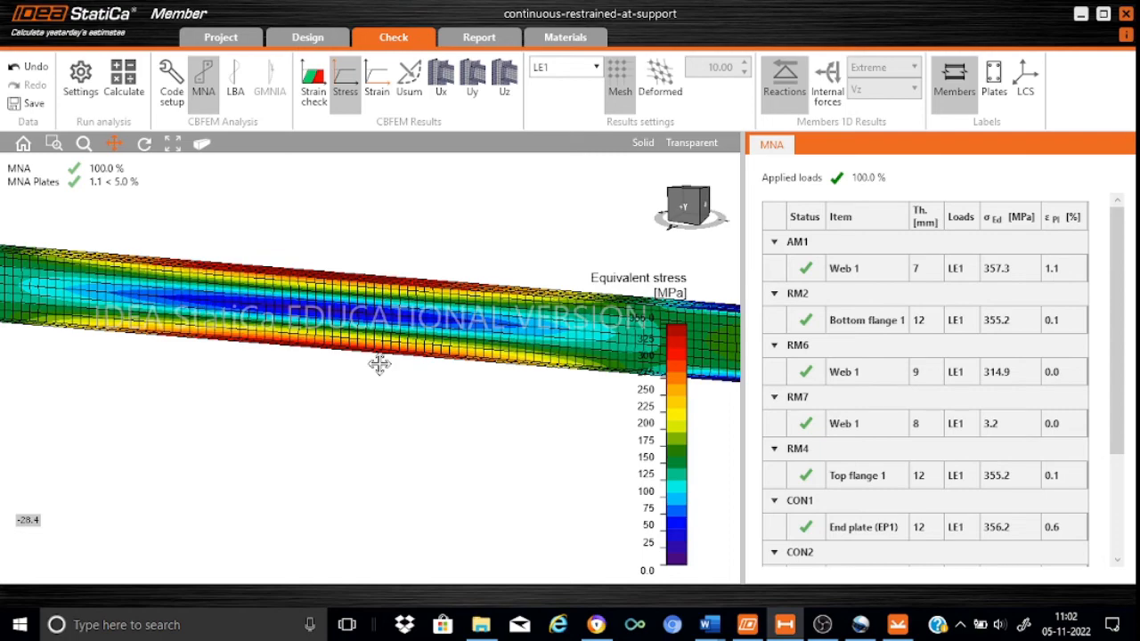
{"action": "left_click_drag", "start_coordinate": [471, 379], "coordinate": [44, 392]}
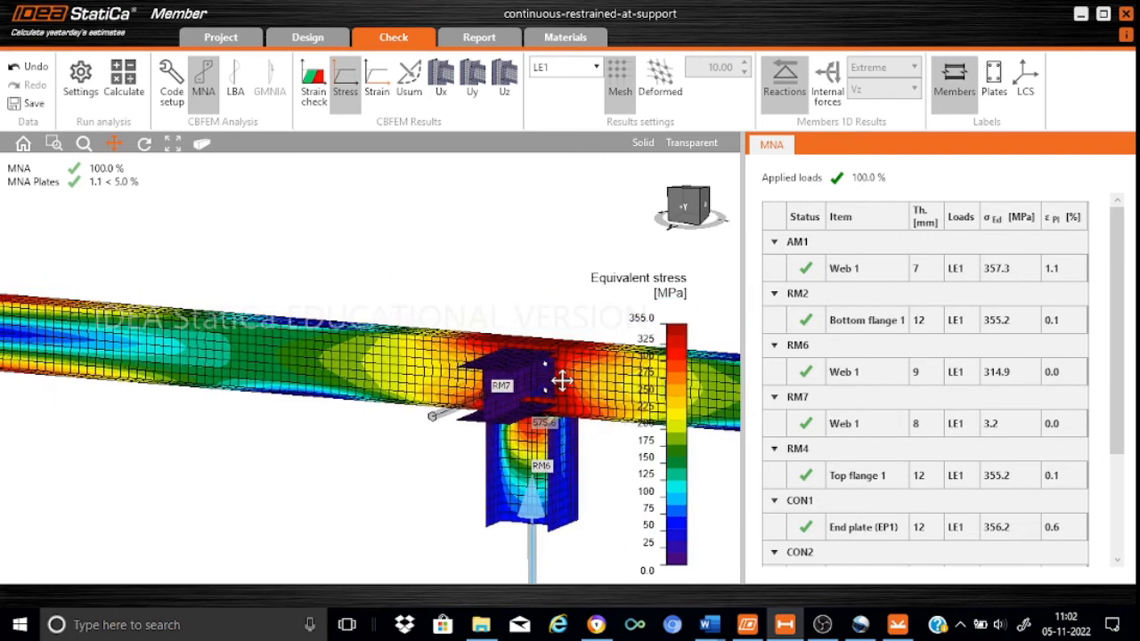
{"action": "scroll", "coordinate": [562, 381], "scroll_direction": "up", "scroll_amount": 5}
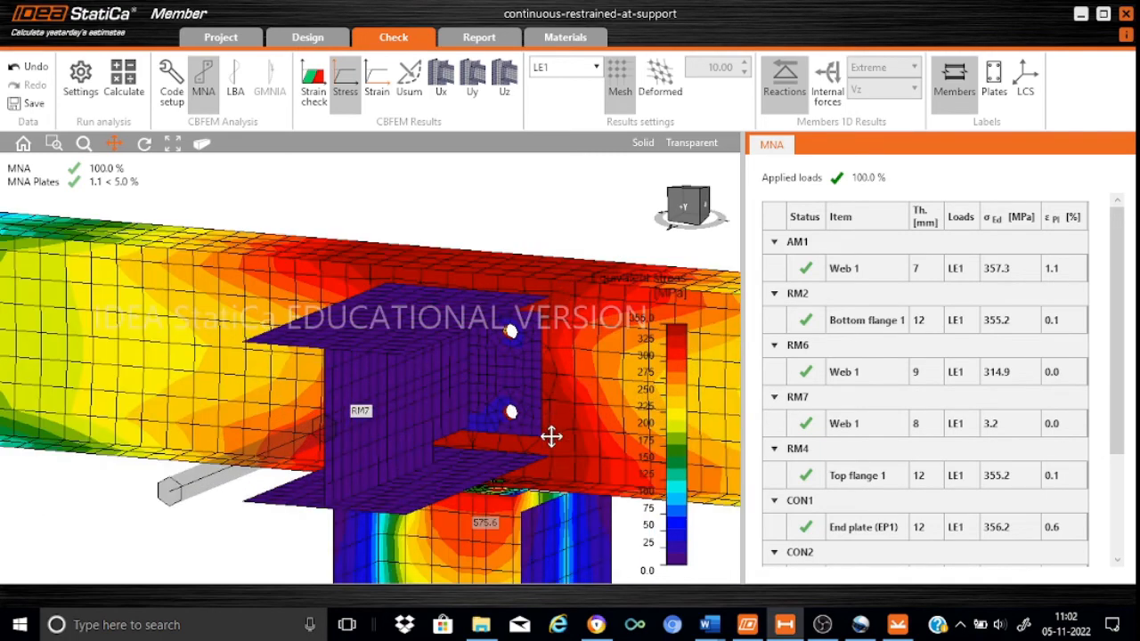
{"action": "scroll", "coordinate": [423, 405], "scroll_direction": "down", "scroll_amount": 5}
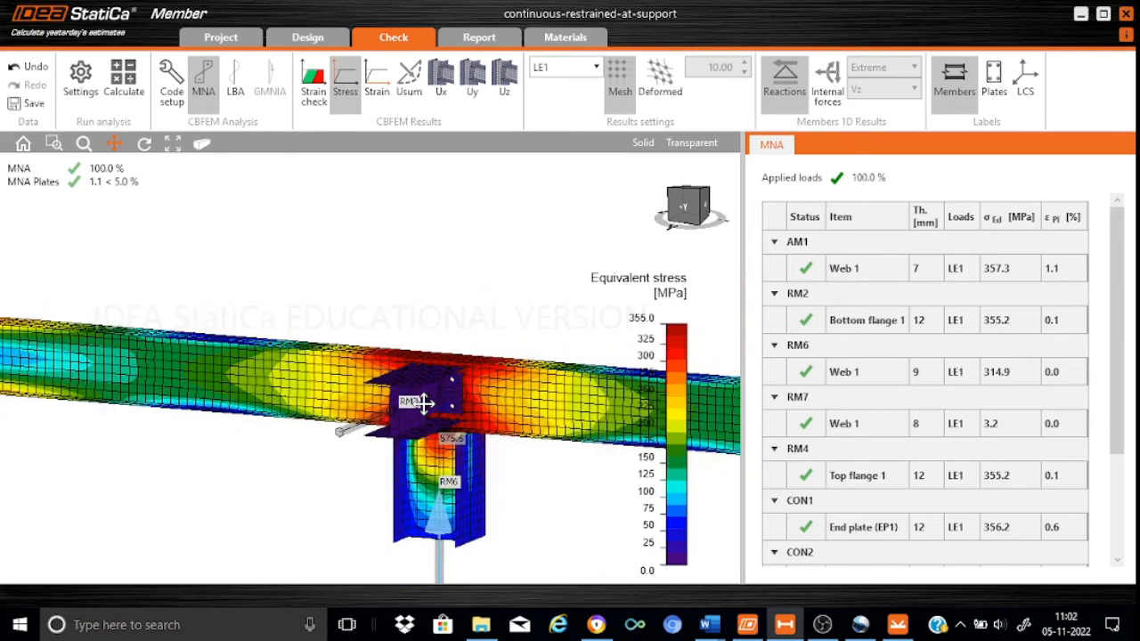
{"action": "scroll", "coordinate": [423, 404], "scroll_direction": "down", "scroll_amount": 3}
{"action": "left_click_drag", "start_coordinate": [280, 301], "coordinate": [366, 284]}
{"action": "scroll", "coordinate": [366, 283], "scroll_direction": "down", "scroll_amount": 3}
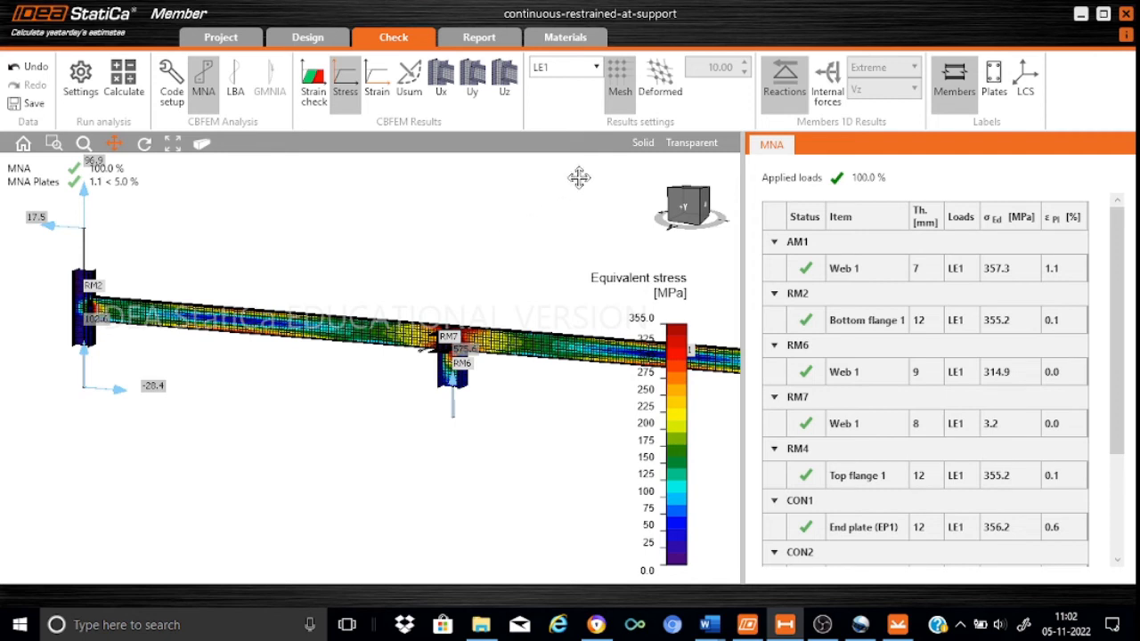
Step: Plot the vertical displacement Uz for load effect LE2 on the deformed shape and check it over both spans of AM1
{"action": "left_click", "coordinate": [673, 87]}
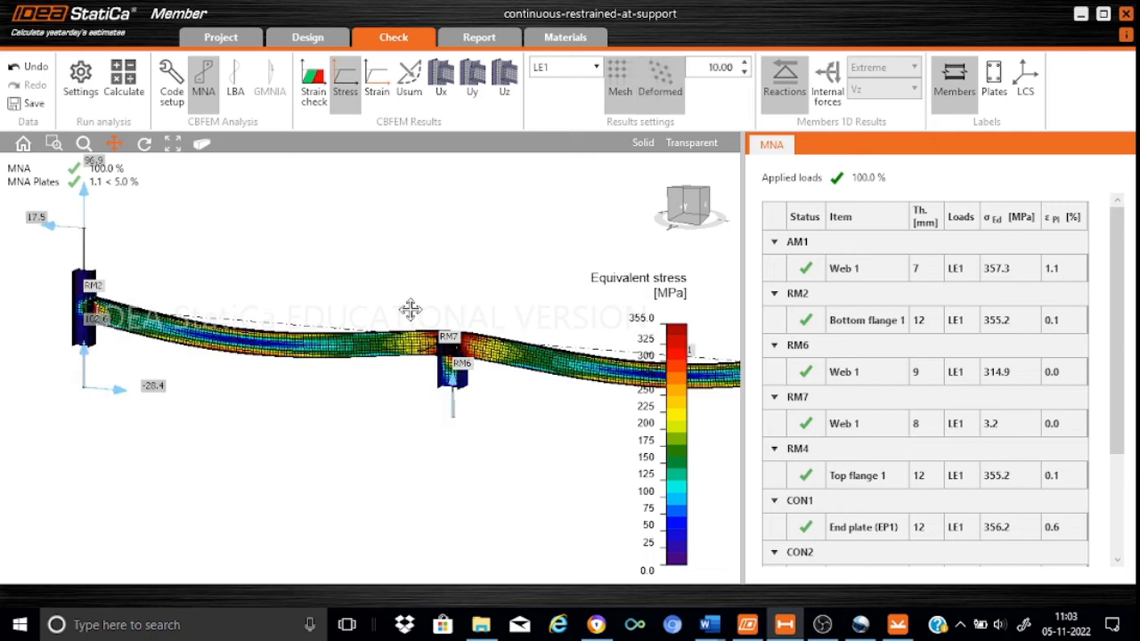
{"action": "left_click", "coordinate": [596, 68]}
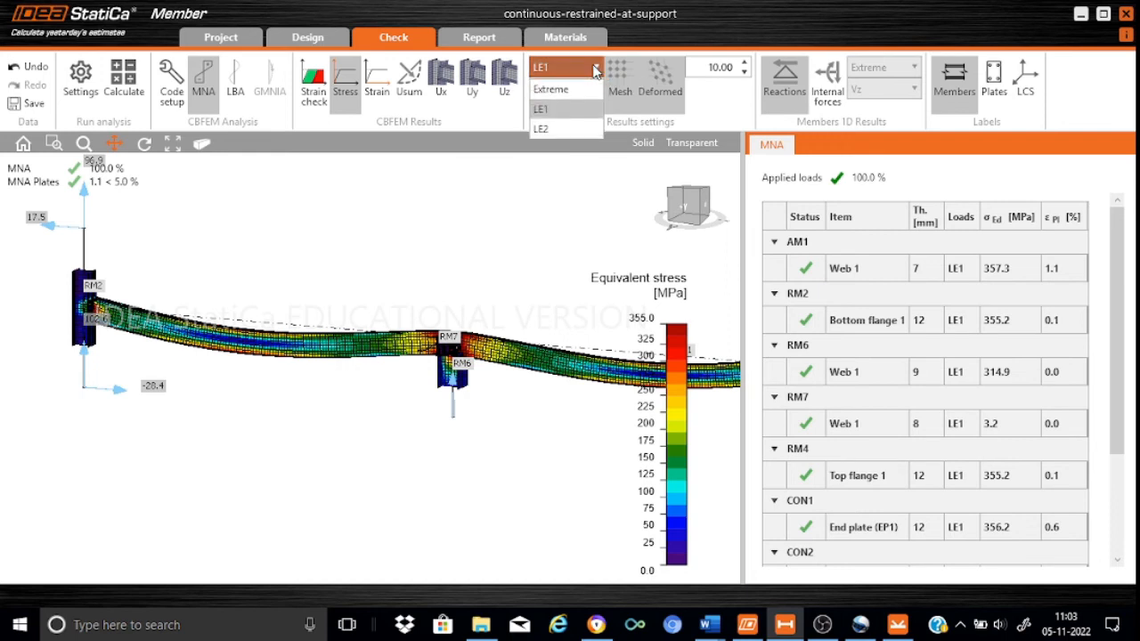
{"action": "left_click", "coordinate": [547, 130]}
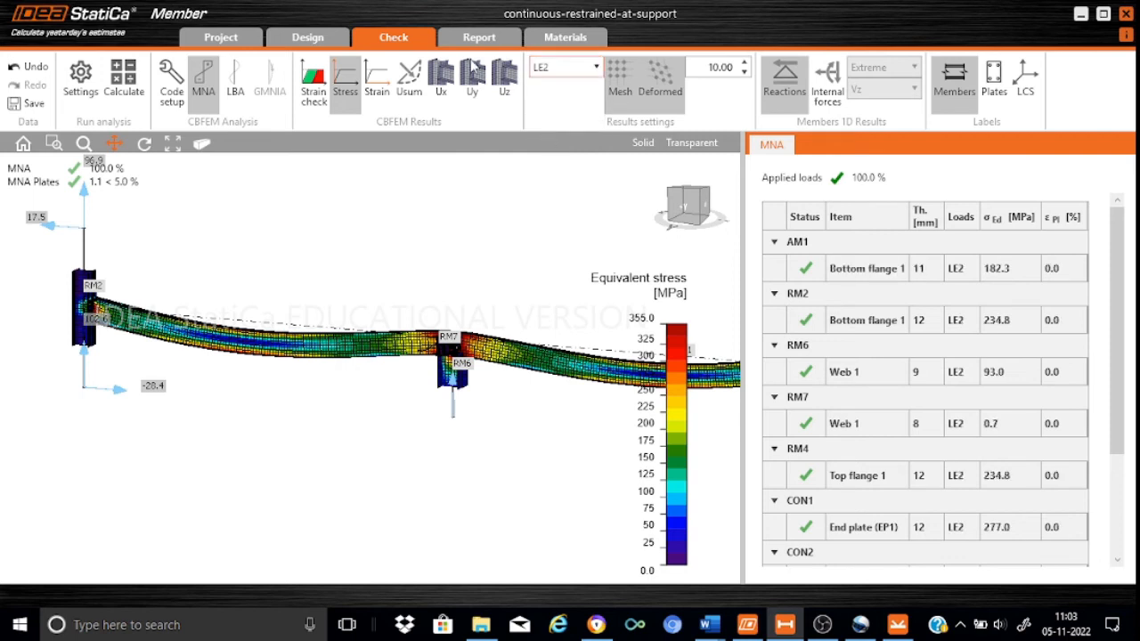
{"action": "left_click", "coordinate": [508, 81]}
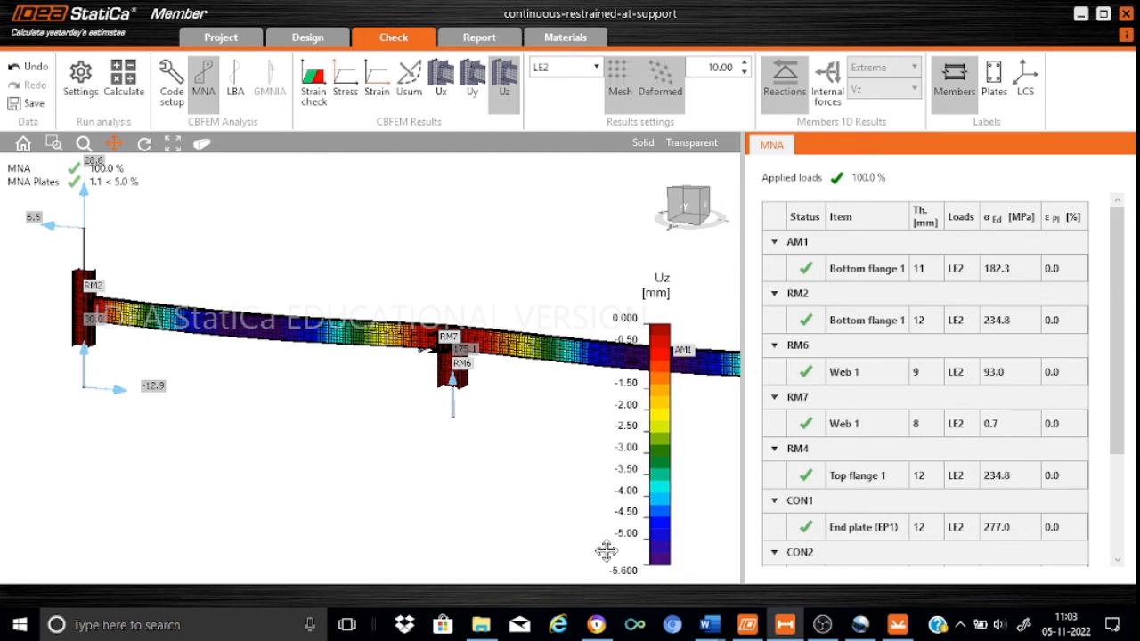
{"action": "mouse_move", "coordinate": [664, 571]}
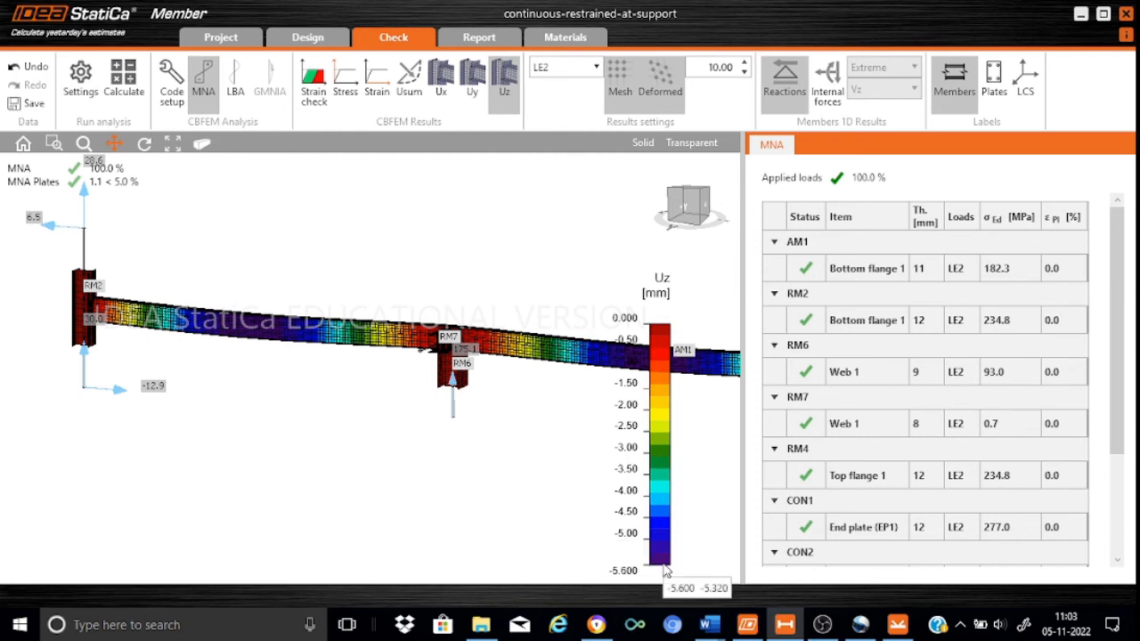
{"action": "left_click_drag", "start_coordinate": [277, 346], "coordinate": [134, 338]}
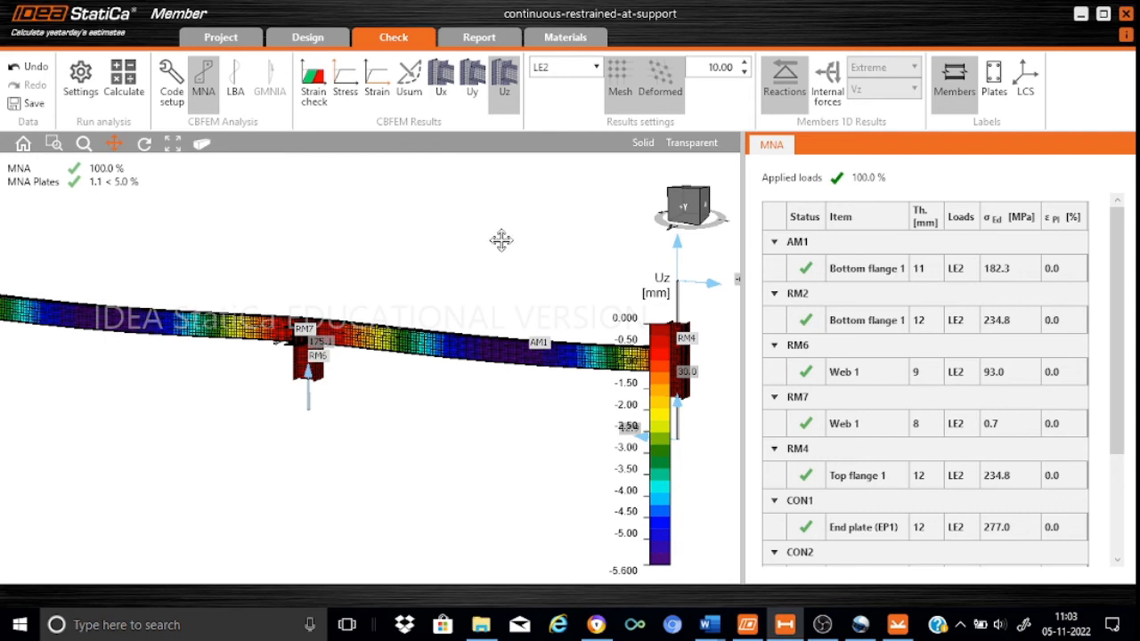
{"action": "left_click_drag", "start_coordinate": [501, 240], "coordinate": [506, 283]}
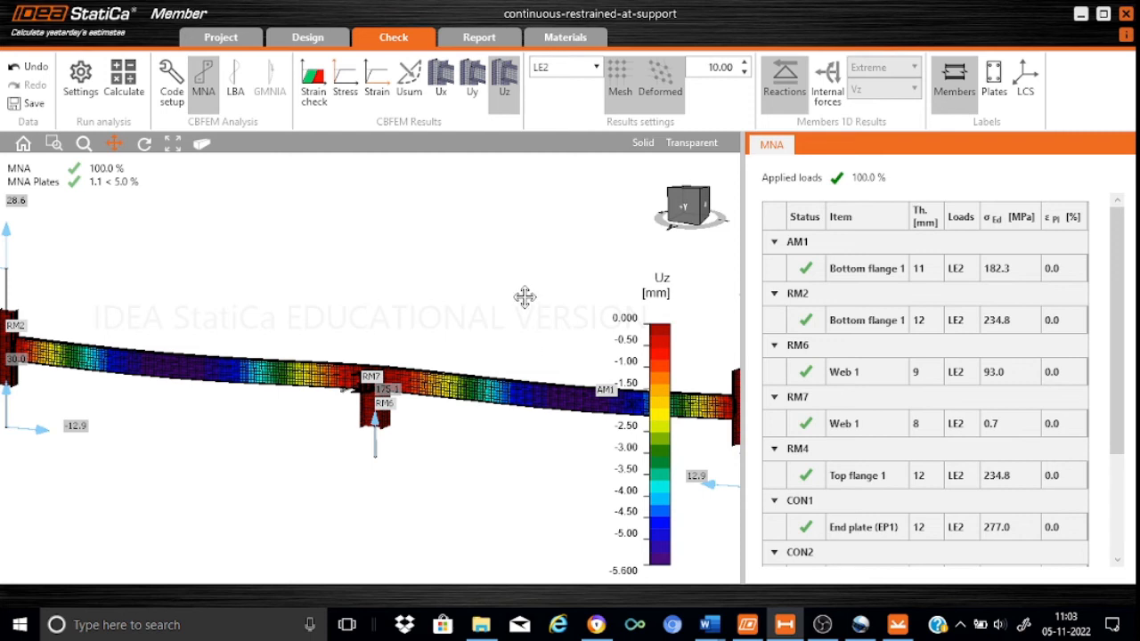
Step: Run the linear buckling analysis (LBA) of the beam and bring the RM2 span into view
{"action": "left_click", "coordinate": [237, 89]}
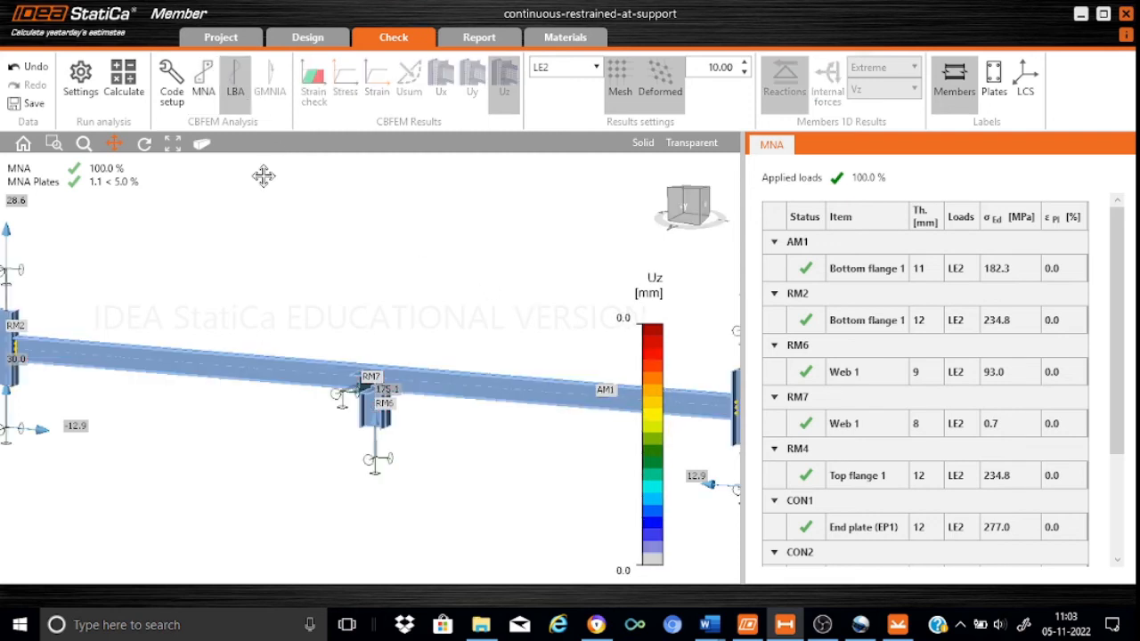
{"action": "left_click", "coordinate": [121, 85]}
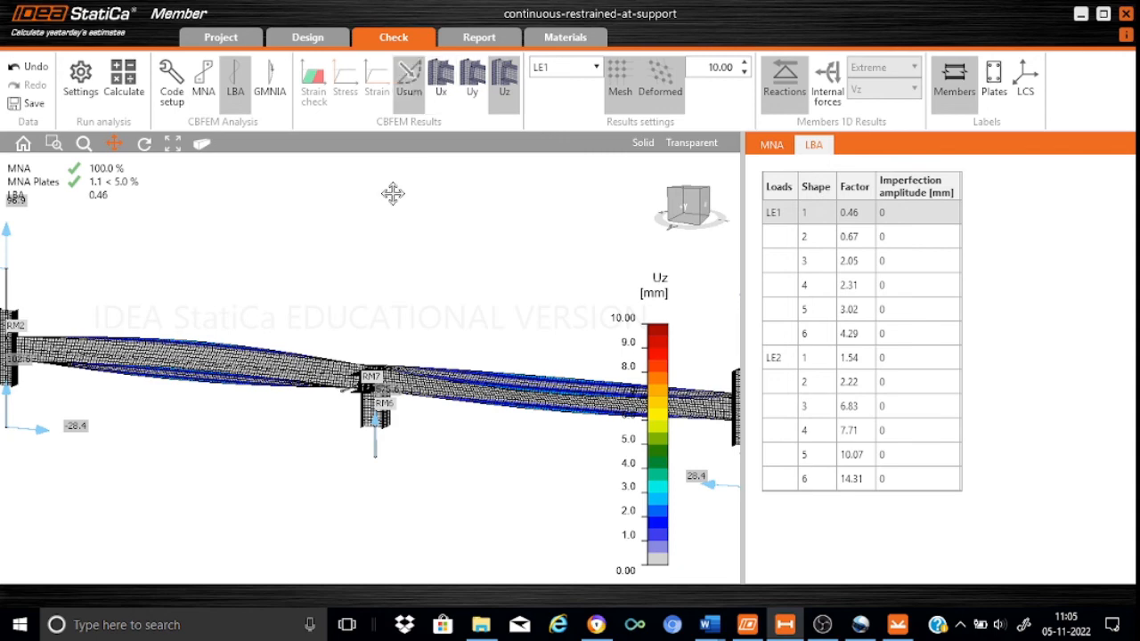
{"action": "mouse_move", "coordinate": [377, 244]}
{"action": "left_mouse_down"}
{"action": "mouse_move", "coordinate": [394, 326]}
{"action": "mouse_move", "coordinate": [451, 336]}
{"action": "mouse_move", "coordinate": [451, 308]}
{"action": "left_mouse_up"}
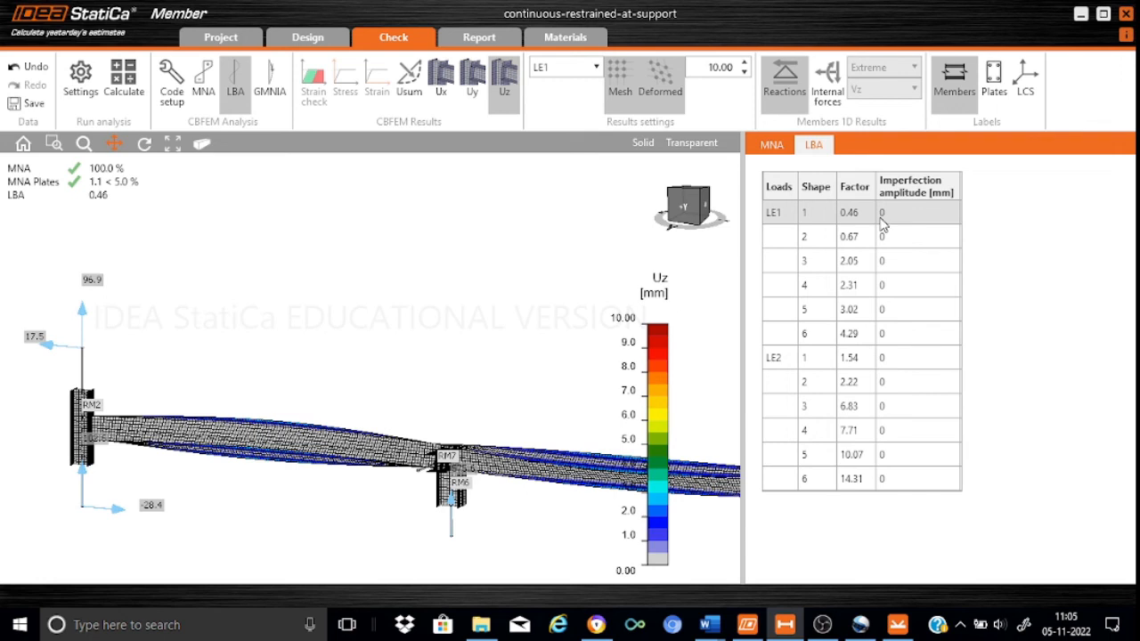
{"action": "left_click_drag", "start_coordinate": [490, 321], "coordinate": [491, 288]}
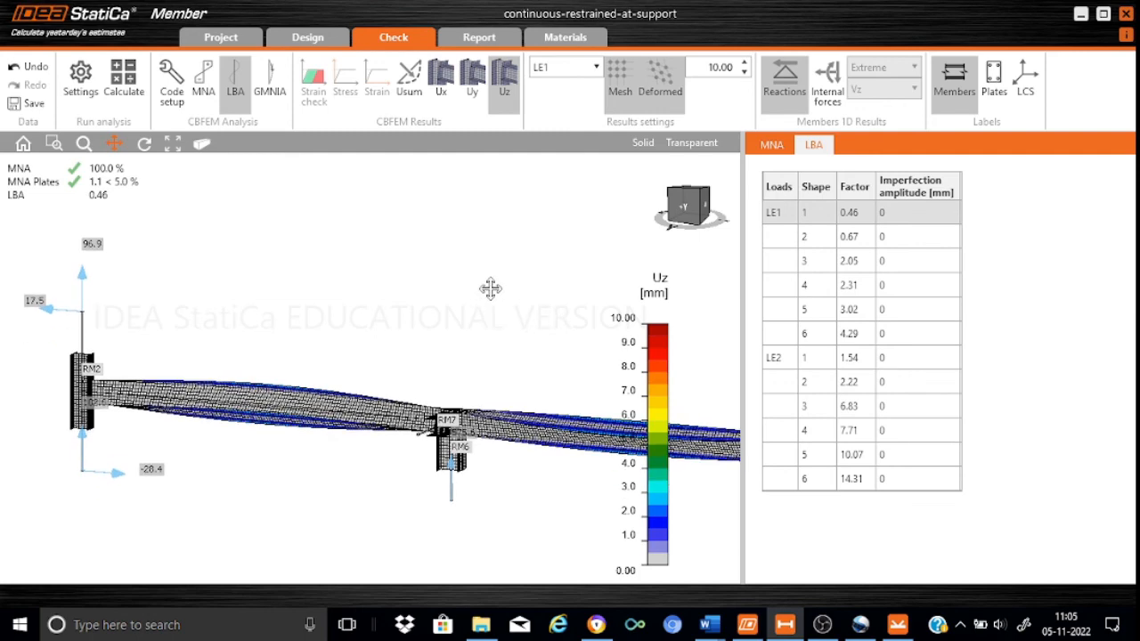
Step: Examine the first LE1 buckling shape in plan, from the mid-span support along the AM1 span towards RM4
{"action": "left_click_drag", "start_coordinate": [700, 198], "coordinate": [689, 191]}
{"action": "left_click", "coordinate": [688, 191]}
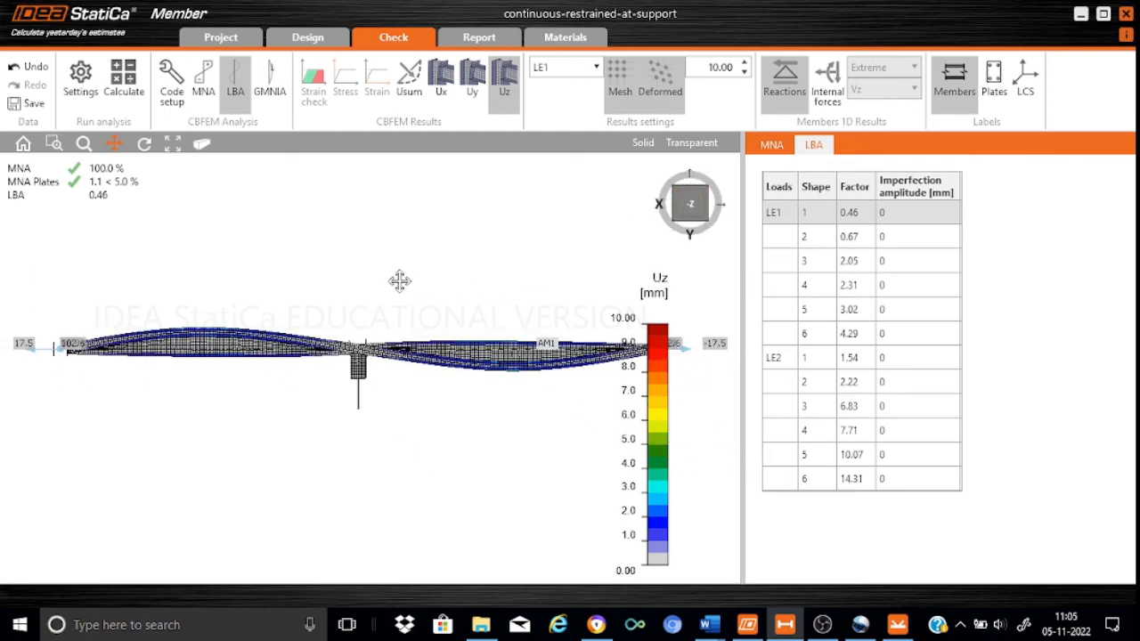
{"action": "scroll", "coordinate": [395, 281], "scroll_direction": "up", "scroll_amount": 3}
{"action": "scroll", "coordinate": [556, 248], "scroll_direction": "down", "scroll_amount": 3}
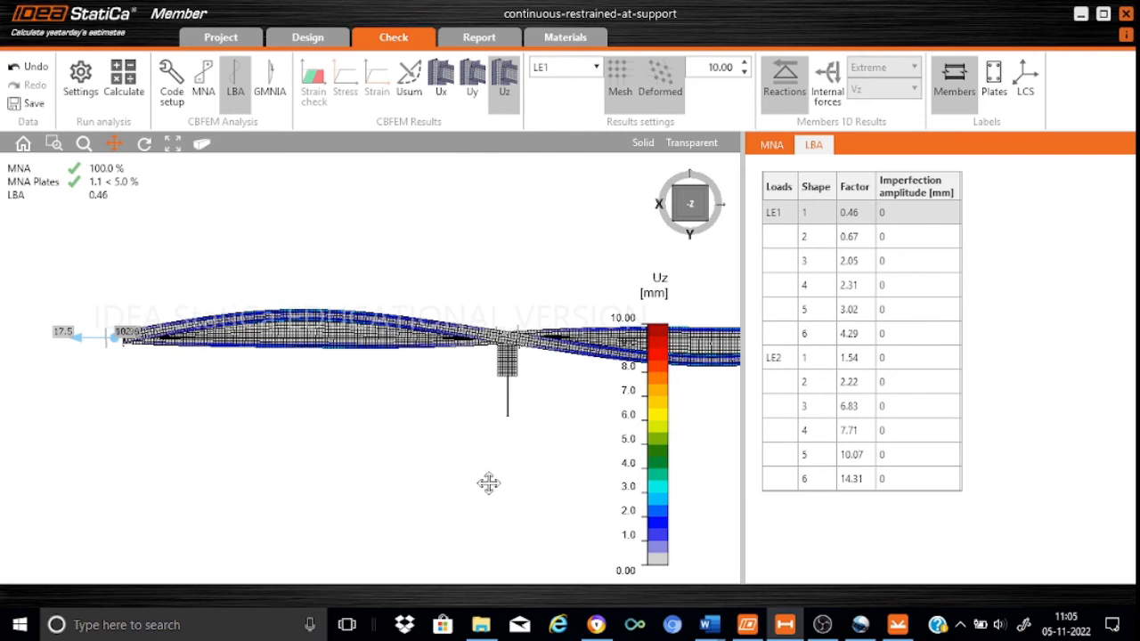
{"action": "left_click_drag", "start_coordinate": [489, 481], "coordinate": [344, 458]}
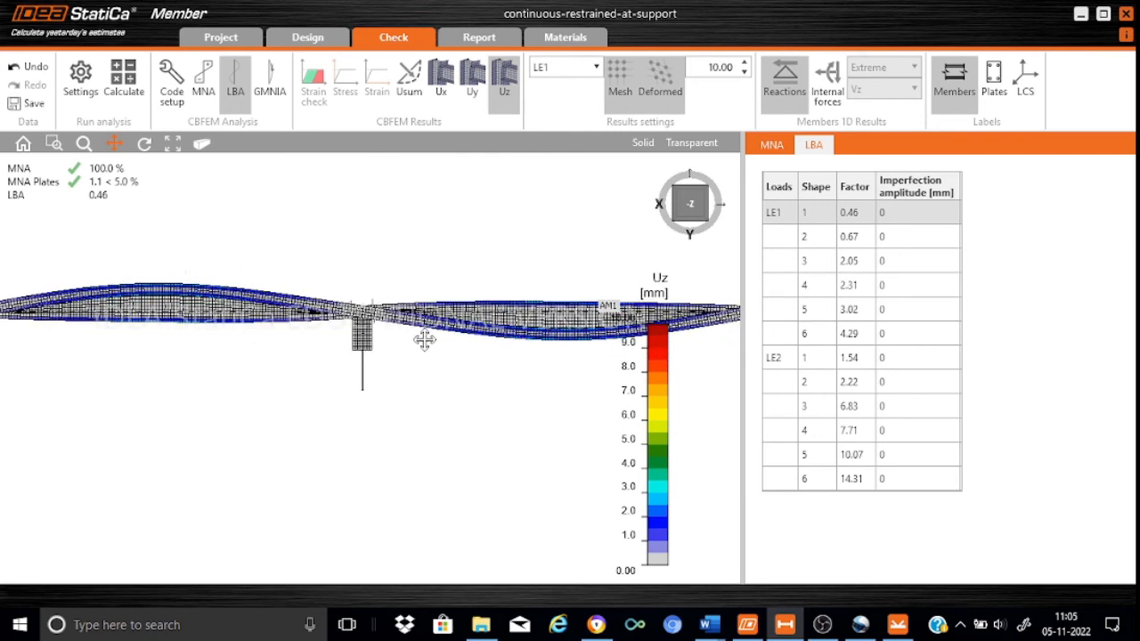
{"action": "scroll", "coordinate": [424, 340], "scroll_direction": "up", "scroll_amount": 4}
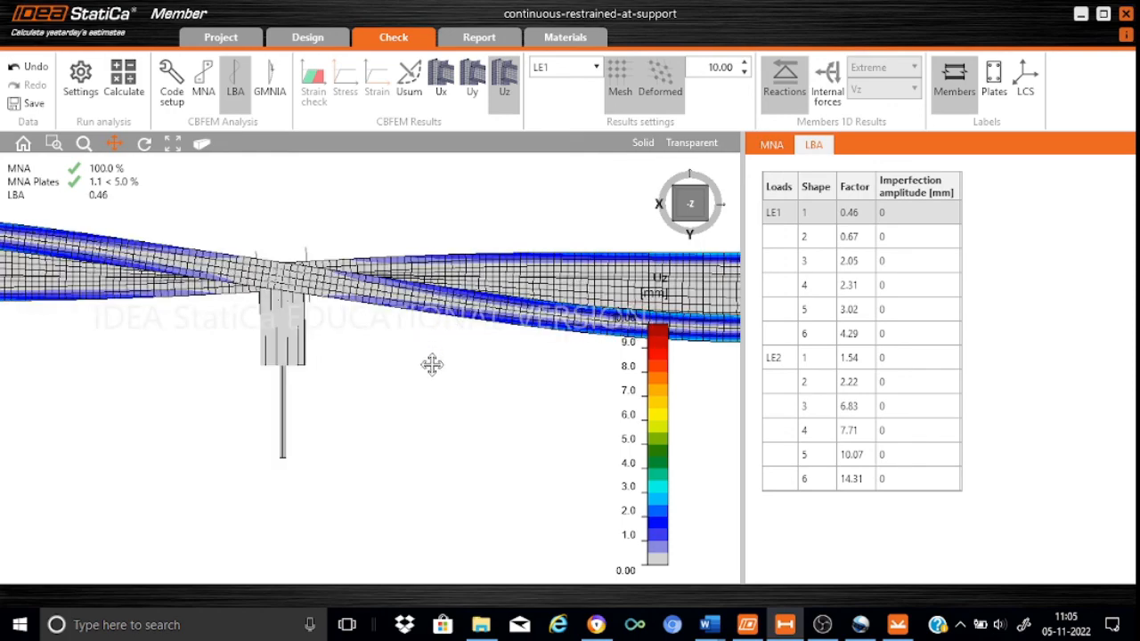
{"action": "left_click_drag", "start_coordinate": [432, 364], "coordinate": [186, 348]}
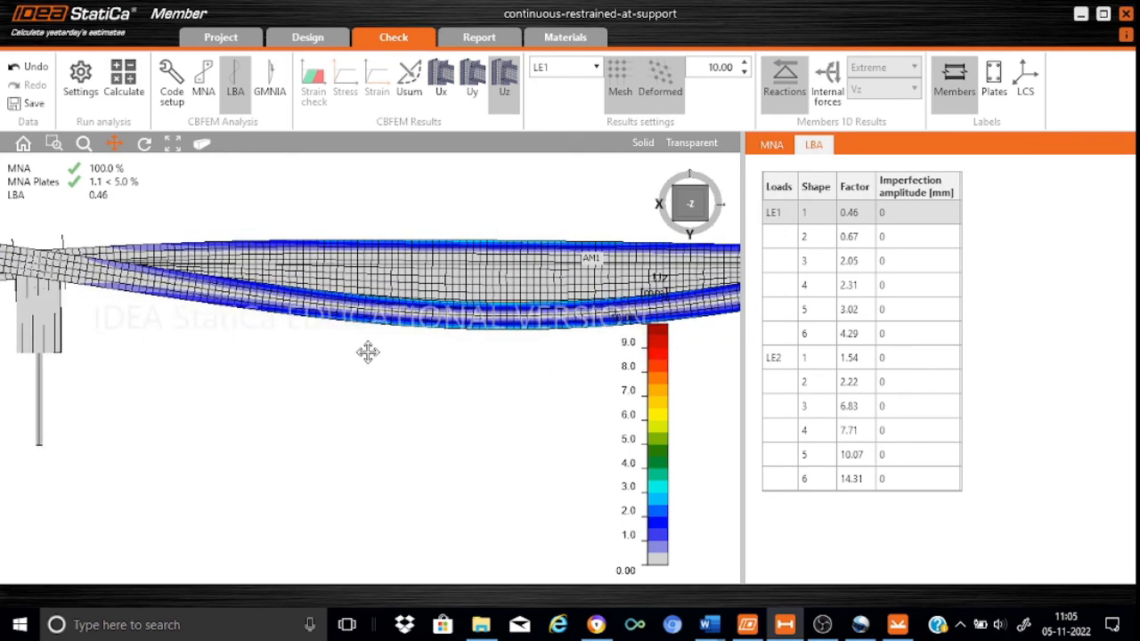
{"action": "left_click_drag", "start_coordinate": [368, 351], "coordinate": [406, 469]}
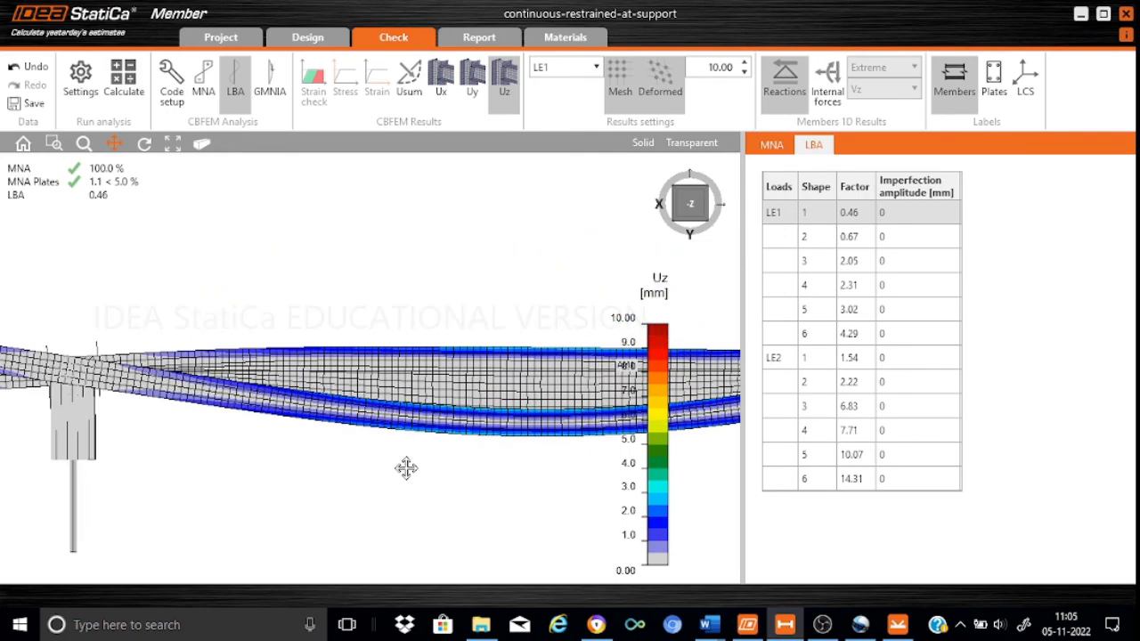
Step: Plot the lateral displacement Uy of the first LE1 buckling shape and inspect it along both spans
{"action": "left_click", "coordinate": [474, 79]}
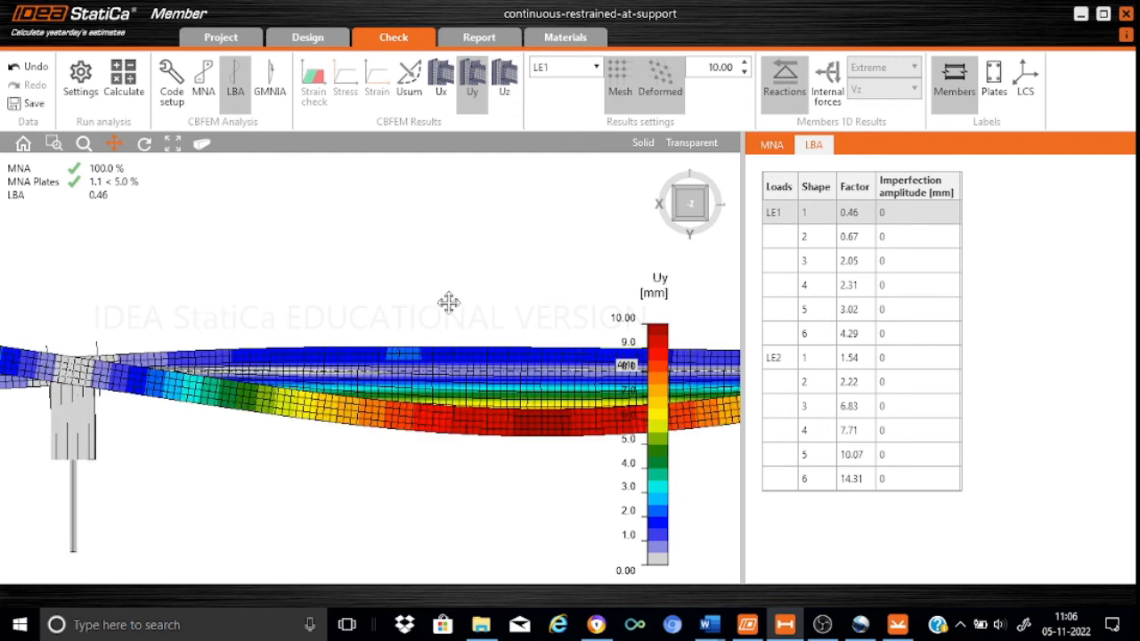
{"action": "left_click_drag", "start_coordinate": [398, 508], "coordinate": [680, 419]}
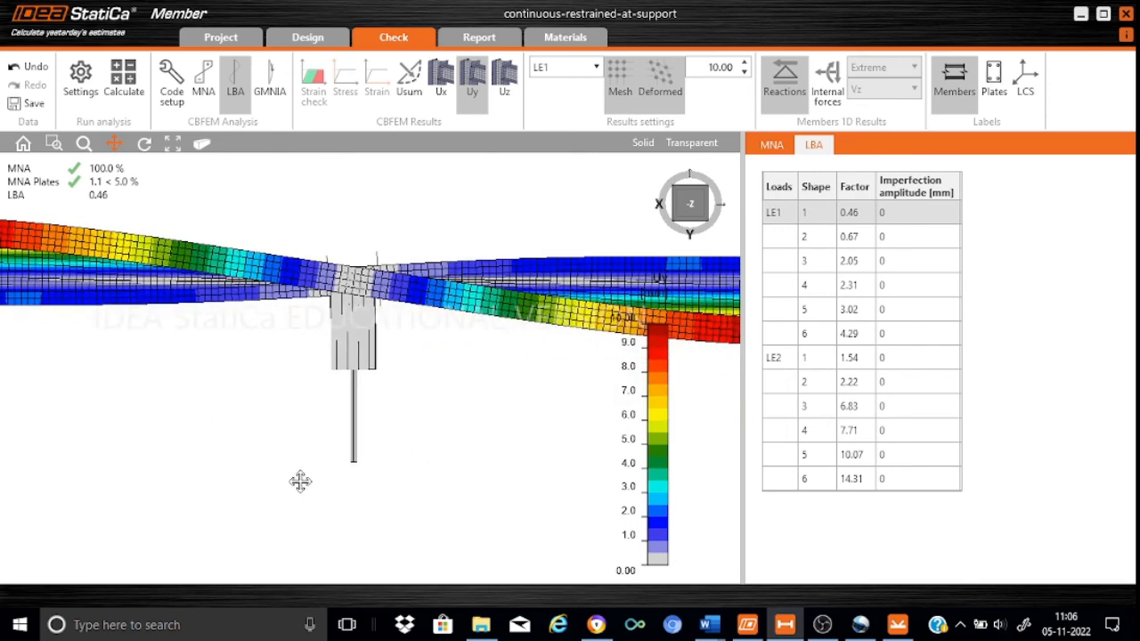
{"action": "scroll", "coordinate": [300, 481], "scroll_direction": "down", "scroll_amount": 3}
{"action": "left_click_drag", "start_coordinate": [206, 483], "coordinate": [350, 455]}
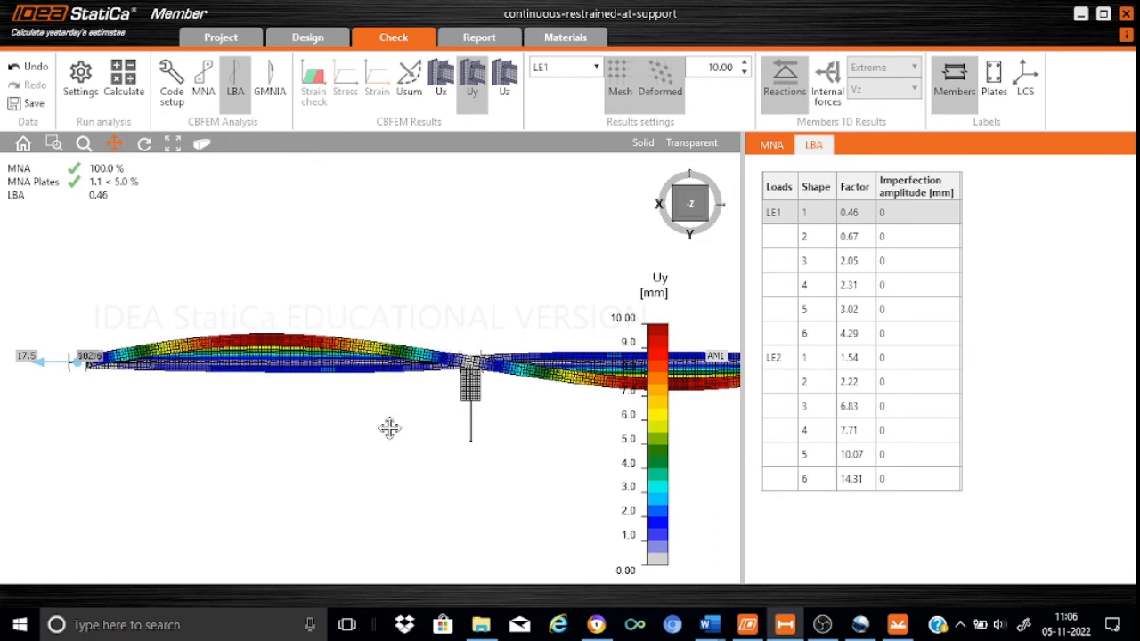
{"action": "left_click_drag", "start_coordinate": [390, 428], "coordinate": [226, 412]}
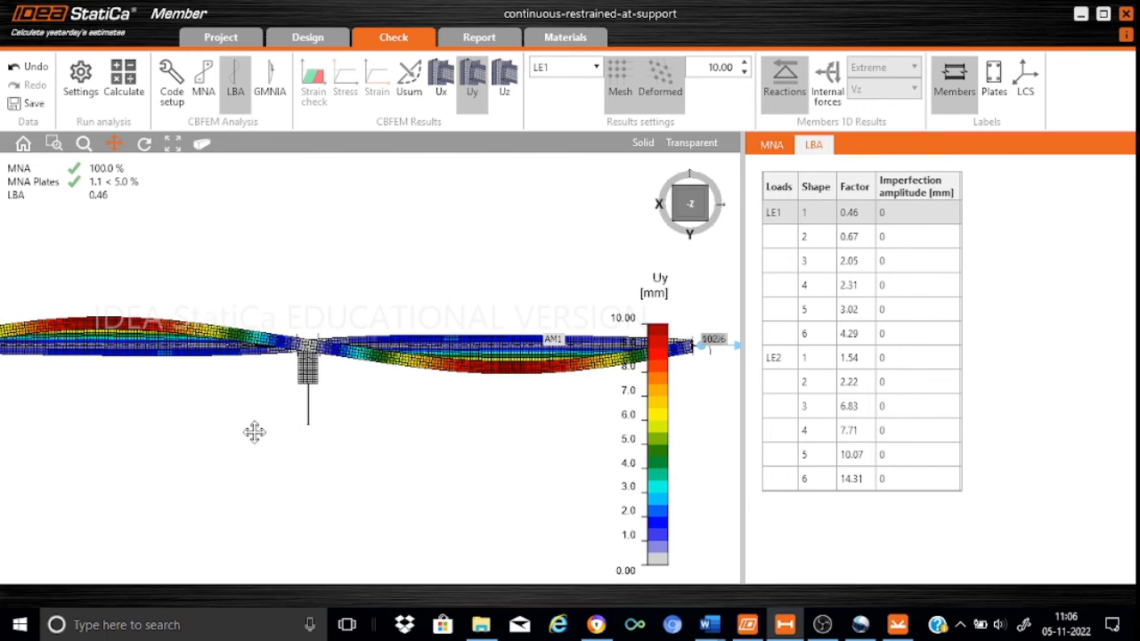
{"action": "left_click_drag", "start_coordinate": [195, 443], "coordinate": [259, 422]}
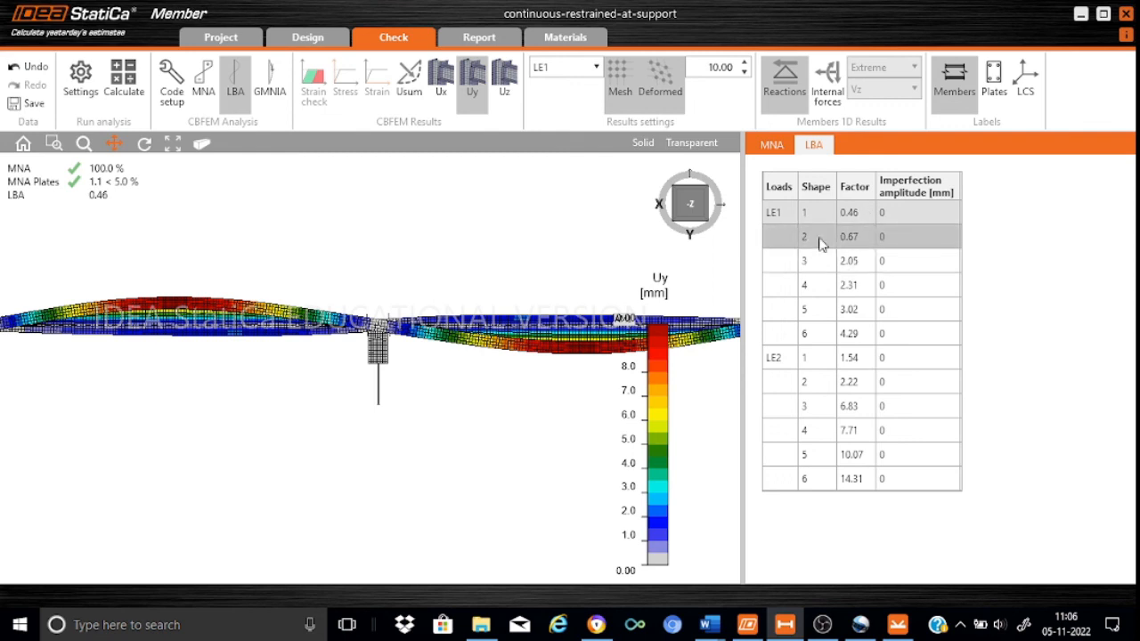
Step: Display buckling shape 2 of load effect LE1
{"action": "left_click", "coordinate": [790, 237]}
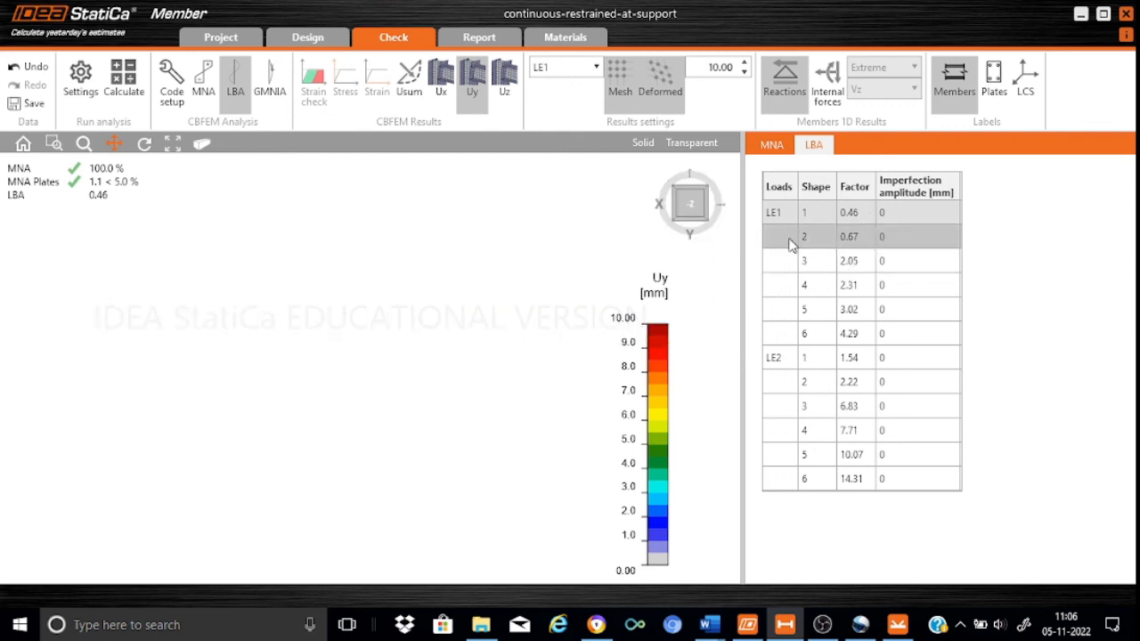